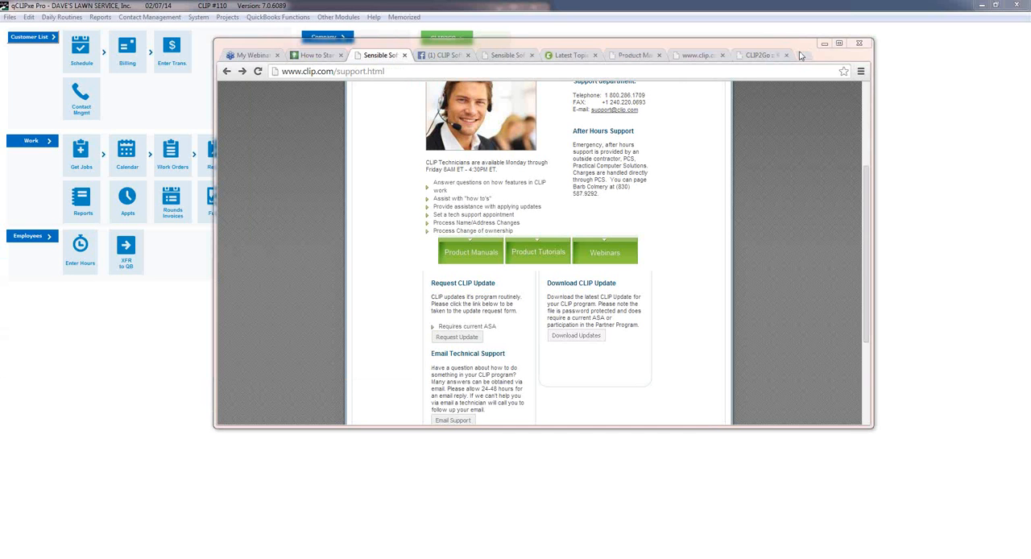
Move the browser window out of the way, view the pattern programs setup, and close it.
{"action": "left_click_drag", "start_coordinate": [802, 46], "coordinate": [1030, 64]}
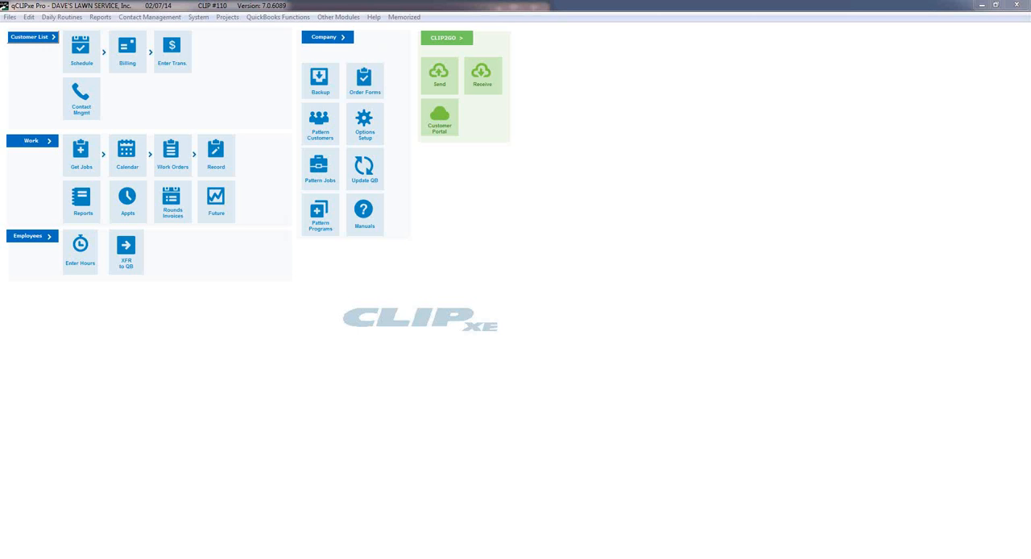
{"action": "left_click", "coordinate": [319, 214]}
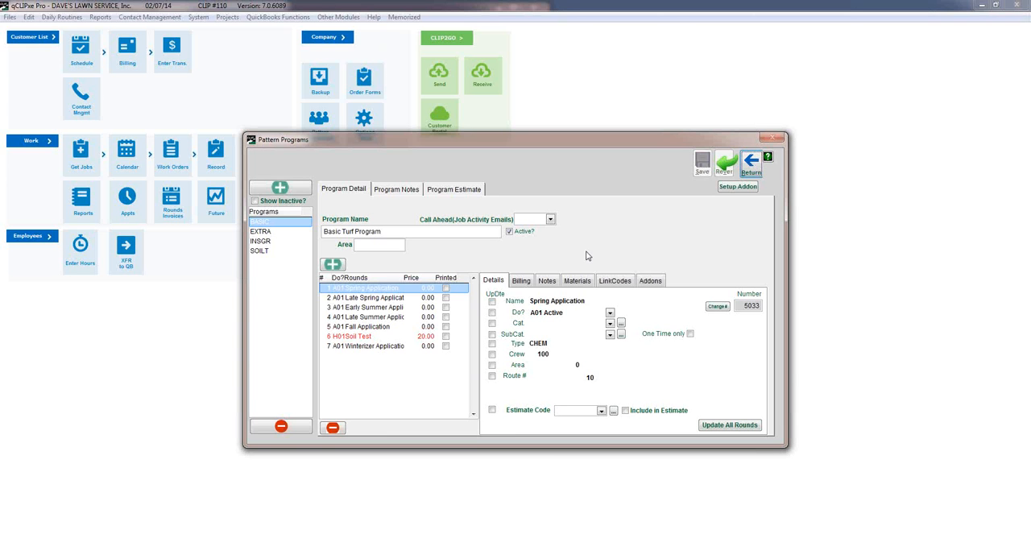
{"action": "left_click", "coordinate": [753, 165]}
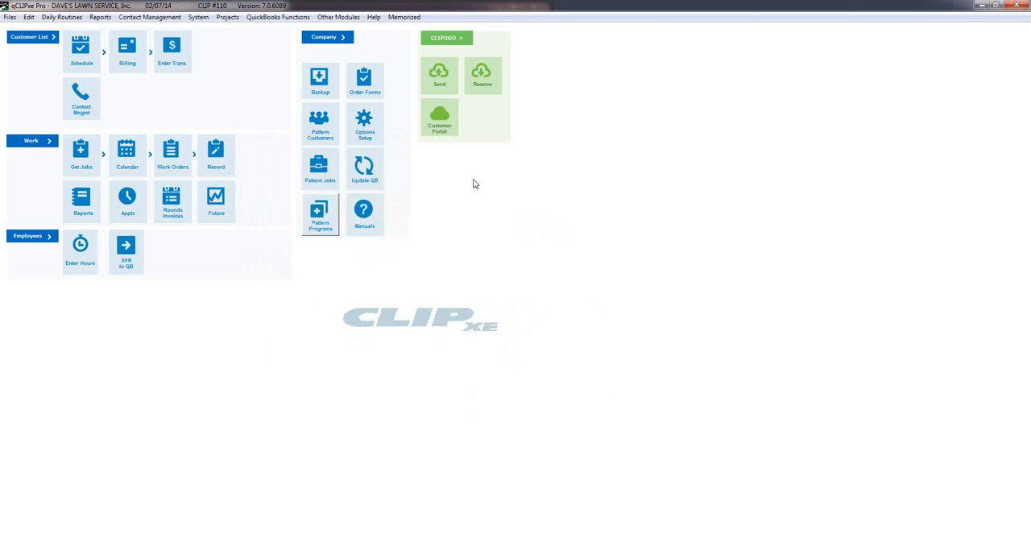
Add a new chemical to the chemical list inventory with the code Test2.
{"action": "left_click", "coordinate": [198, 16]}
{"action": "mouse_move", "coordinate": [230, 44]}
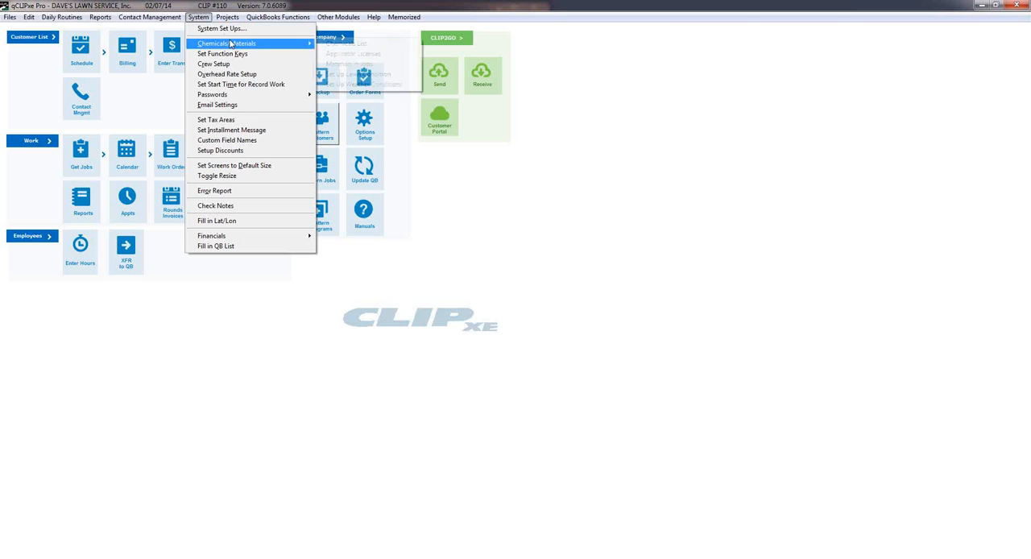
{"action": "left_click", "coordinate": [350, 43]}
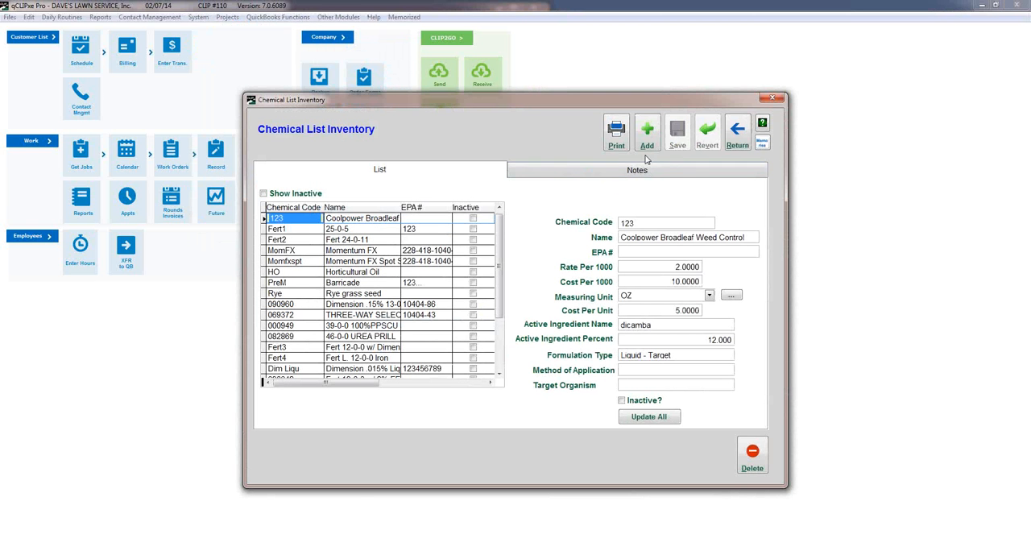
{"action": "left_click", "coordinate": [647, 137]}
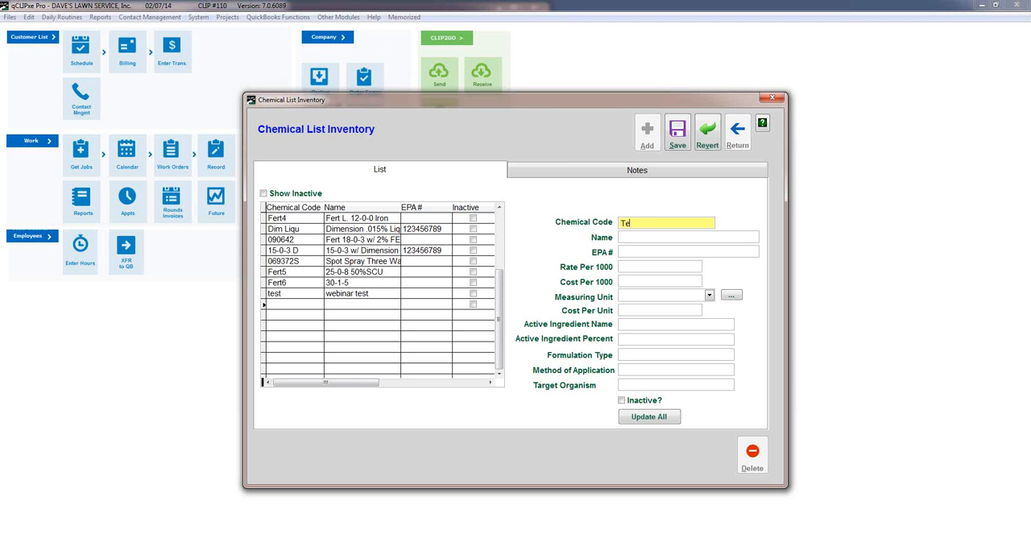
{"action": "type", "text": "st"}
{"action": "left_click_drag", "start_coordinate": [650, 223], "coordinate": [623, 225]}
{"action": "left_click_drag", "start_coordinate": [645, 222], "coordinate": [615, 222]}
{"action": "key", "text": "BackSpace"}
{"action": "type", "text": "Test2"}
Name the new chemical "2nd Webinar Test" and leave its EPA number blank.
{"action": "left_click", "coordinate": [628, 237]}
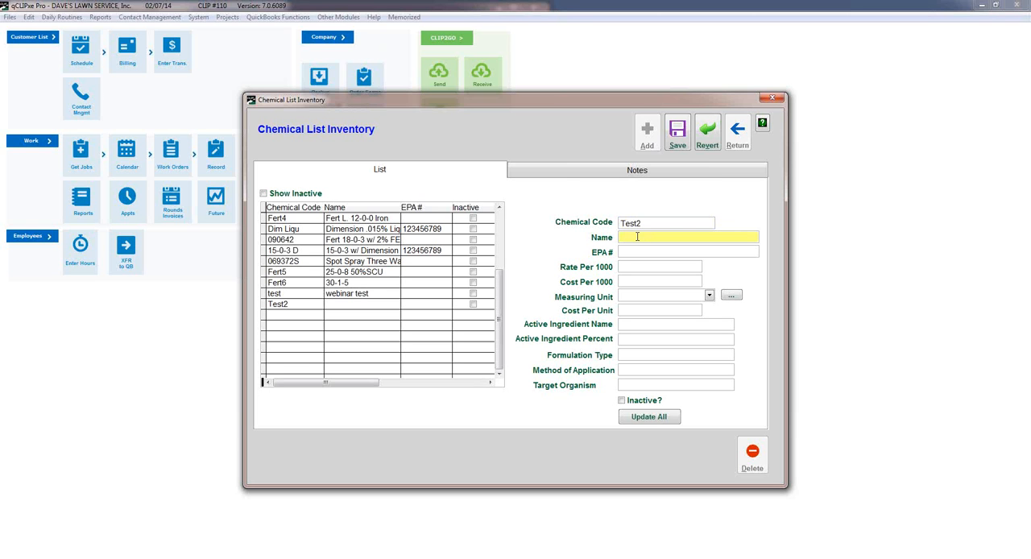
{"action": "type", "text": "2nd Webinar Tes"}
{"action": "key", "text": "Tab"}
{"action": "key", "text": "Tab"}
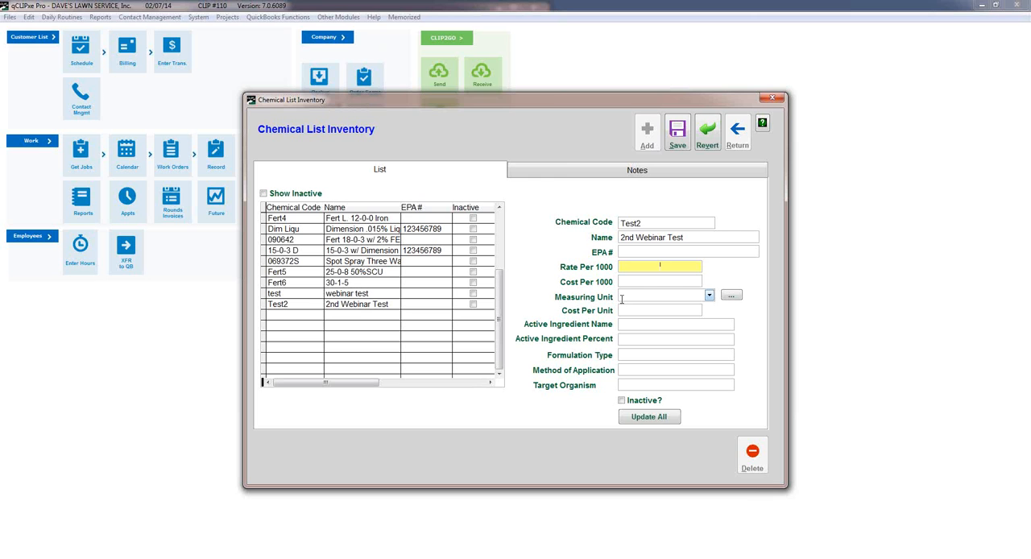
Add PT as a new measuring unit in the lookup list and save it.
{"action": "left_click", "coordinate": [709, 296]}
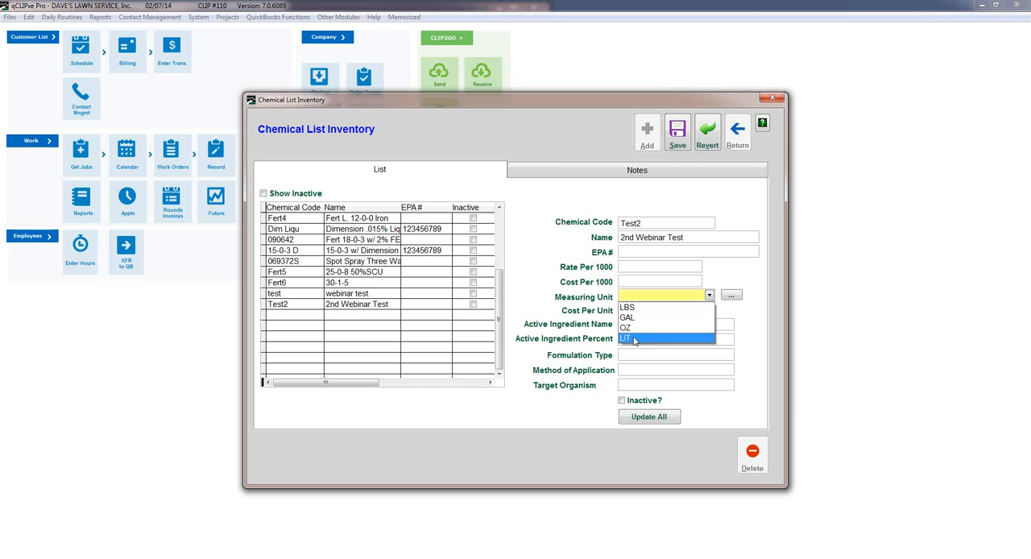
{"action": "left_click", "coordinate": [732, 298]}
{"action": "left_click", "coordinate": [732, 298]}
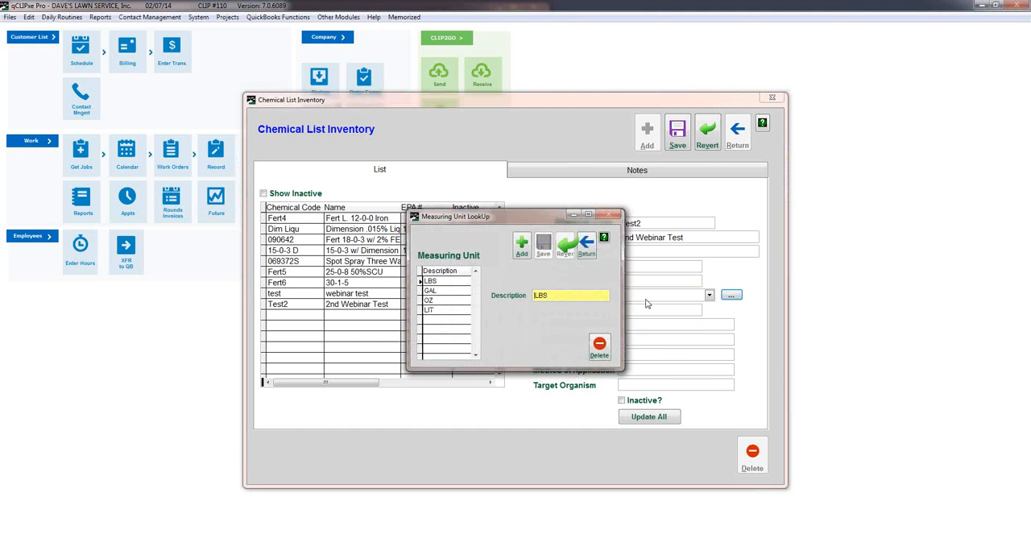
{"action": "left_click", "coordinate": [521, 248]}
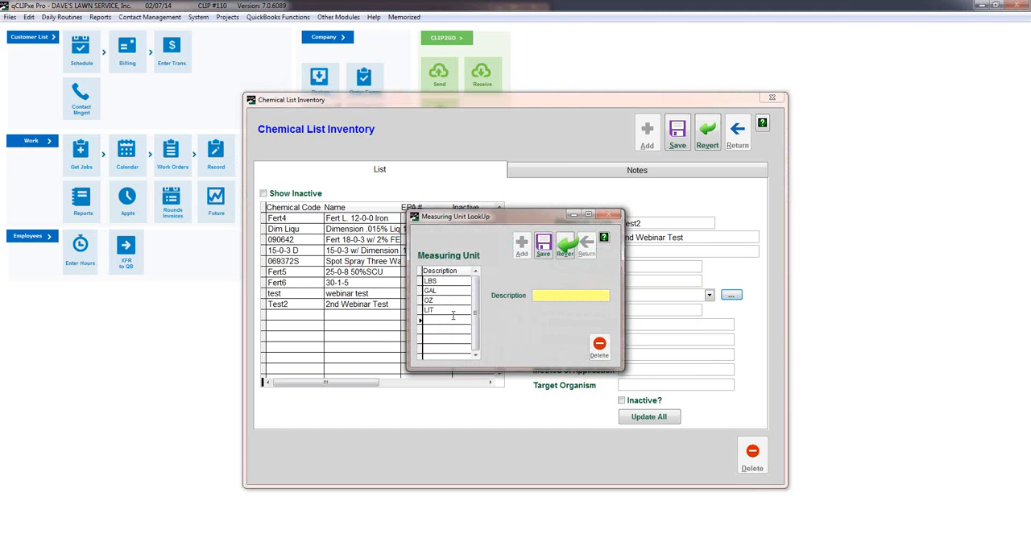
{"action": "type", "text": "PT"}
{"action": "left_click", "coordinate": [542, 248]}
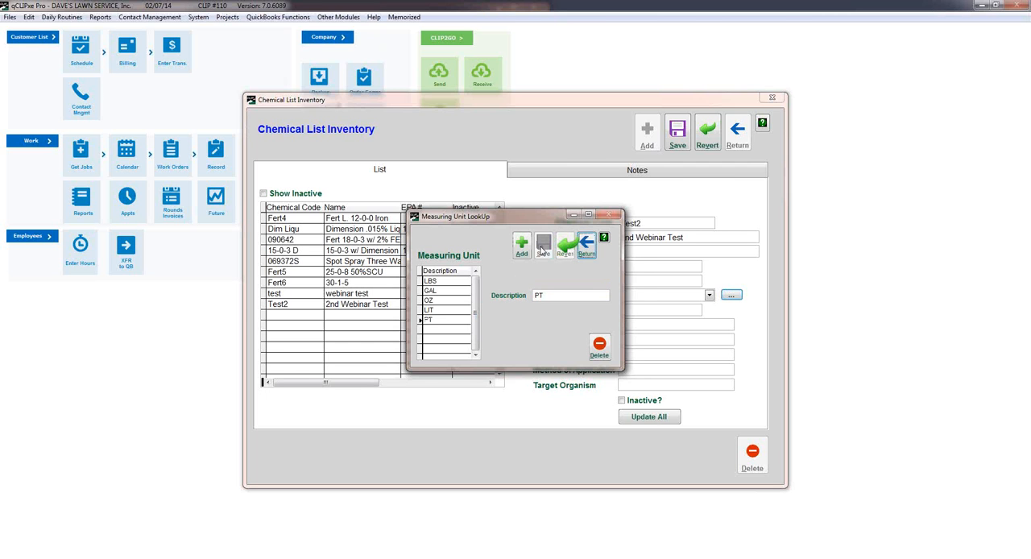
Set the Test2 chemical's measuring unit to OZ and its cost per unit to 10.
{"action": "left_click", "coordinate": [709, 296]}
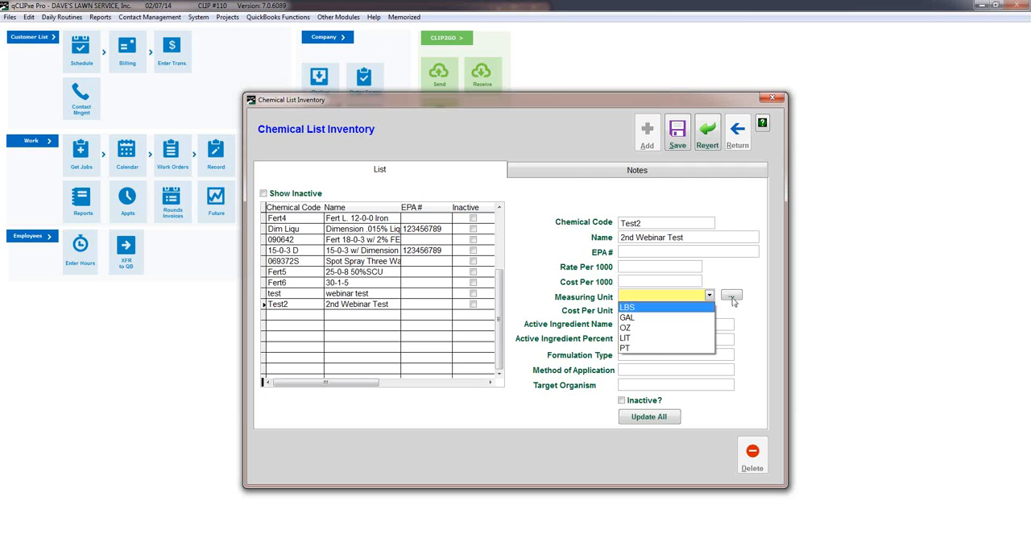
{"action": "left_click", "coordinate": [642, 327]}
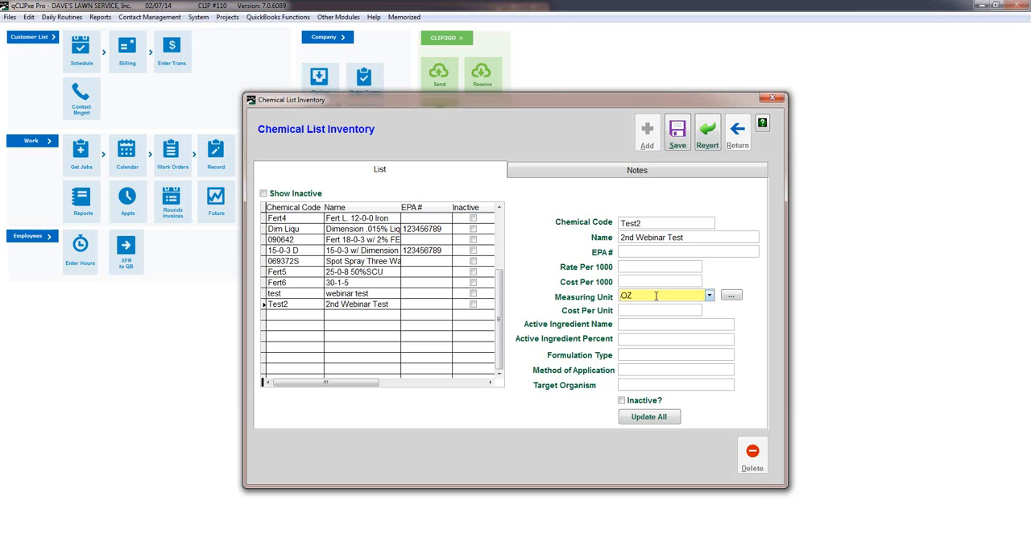
{"action": "left_click", "coordinate": [633, 312]}
{"action": "double_click", "coordinate": [634, 311]}
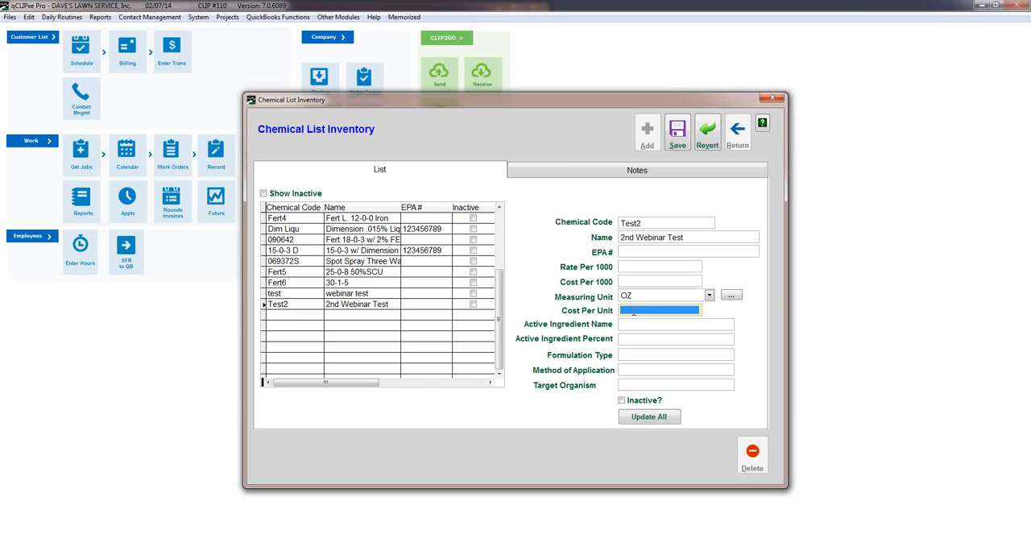
{"action": "type", "text": "10"}
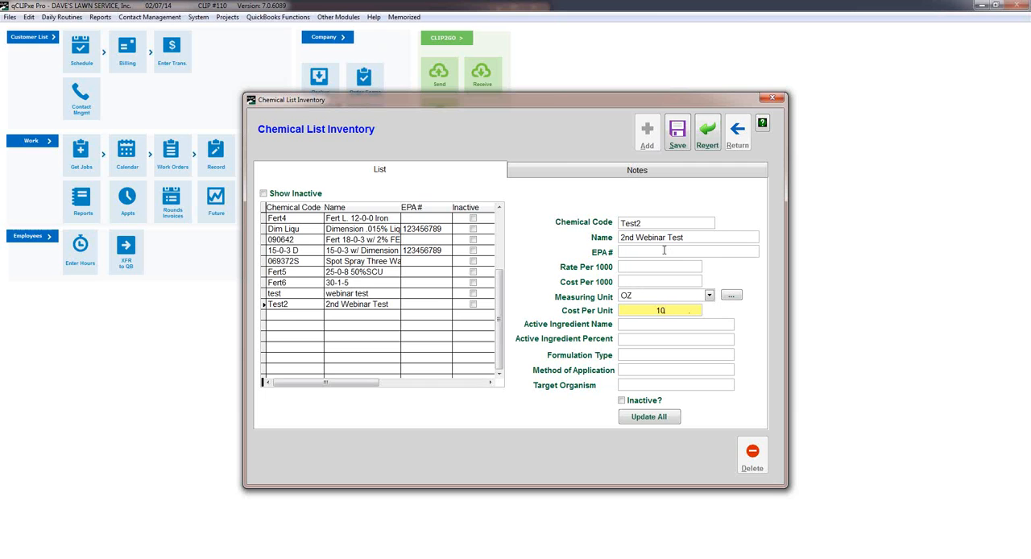
Set the Test2 chemical's rate per 1000 to 2 and its cost per 1000 to 20.
{"action": "left_click", "coordinate": [625, 266]}
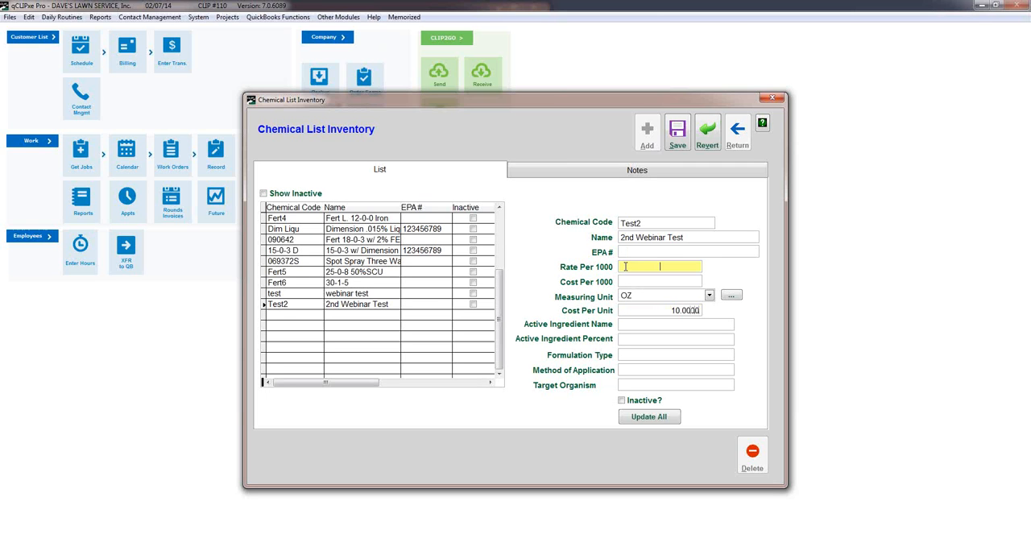
{"action": "type", "text": "2 .0000"}
{"action": "left_click", "coordinate": [686, 279]}
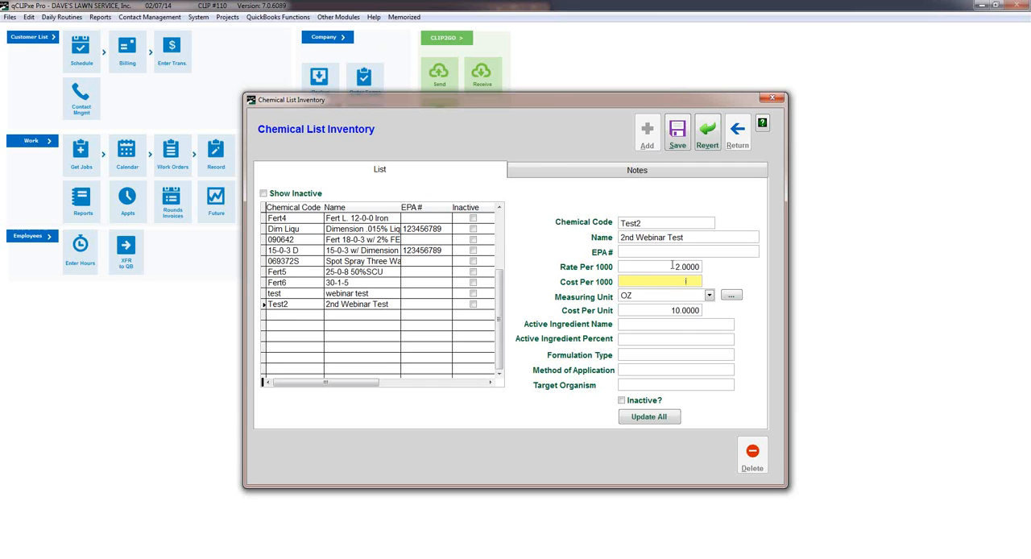
{"action": "type", "text": "20"}
Leave the ingredient and target organism details blank, save the Test2 chemical, and close the inventory.
{"action": "left_click", "coordinate": [643, 323]}
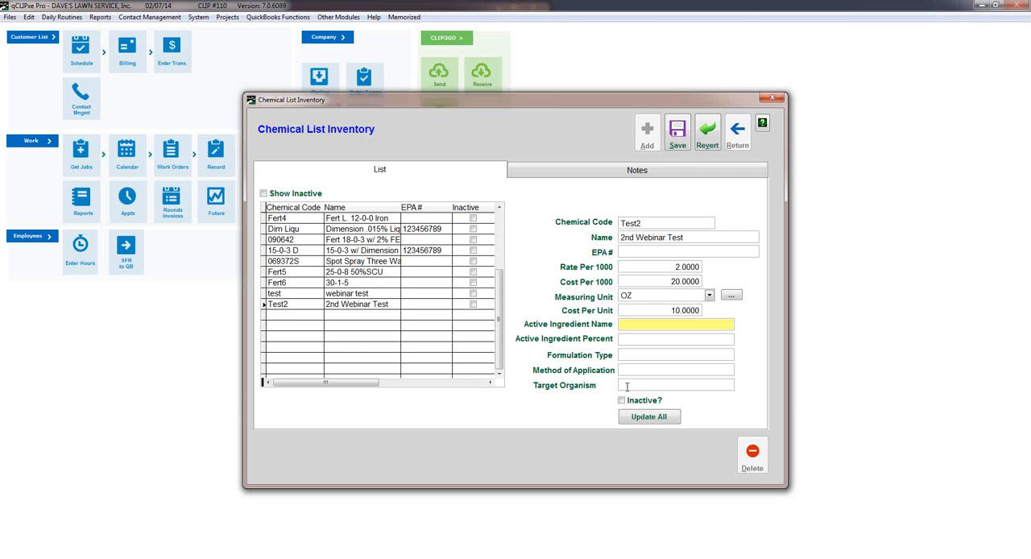
{"action": "left_click", "coordinate": [626, 386]}
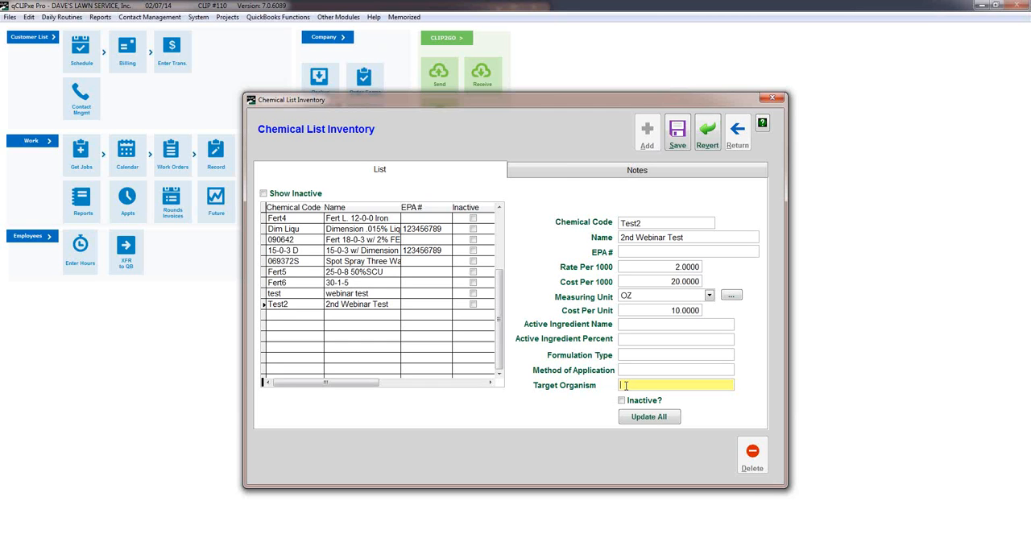
{"action": "left_click", "coordinate": [679, 137]}
{"action": "left_click", "coordinate": [737, 133]}
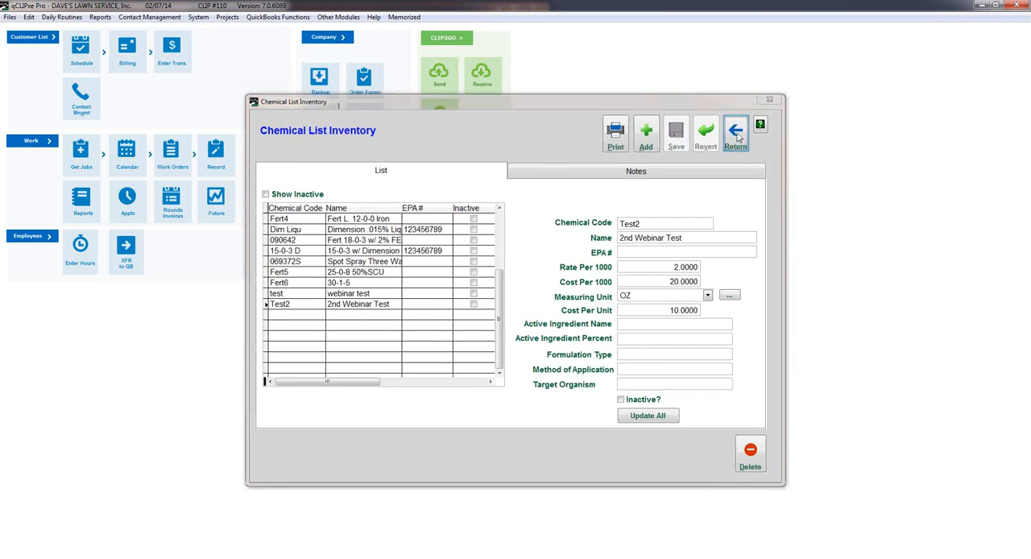
Examine the lawn condition setup, including the actions for Needs Water and Broken Sprinkler head, and close it.
{"action": "left_click", "coordinate": [198, 17]}
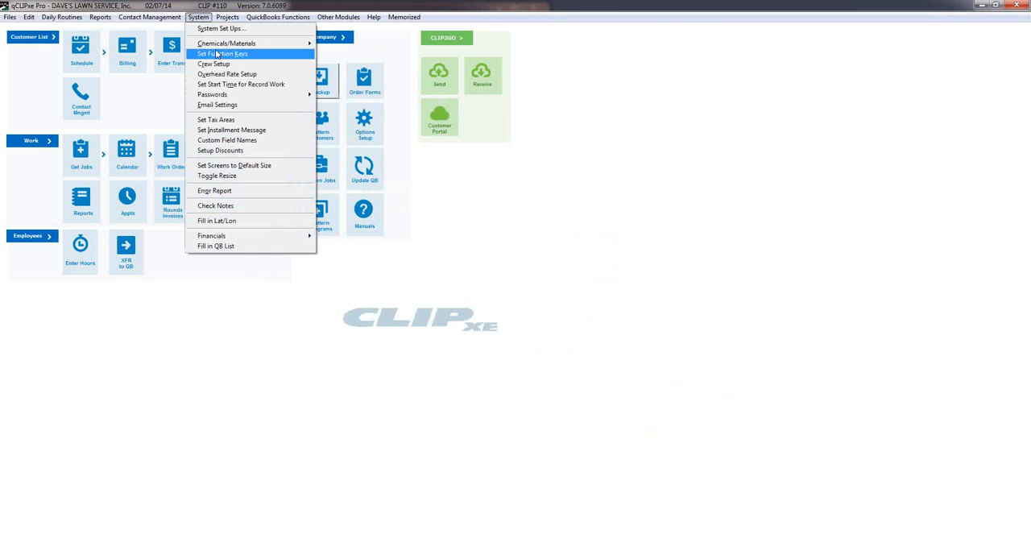
{"action": "mouse_move", "coordinate": [242, 43]}
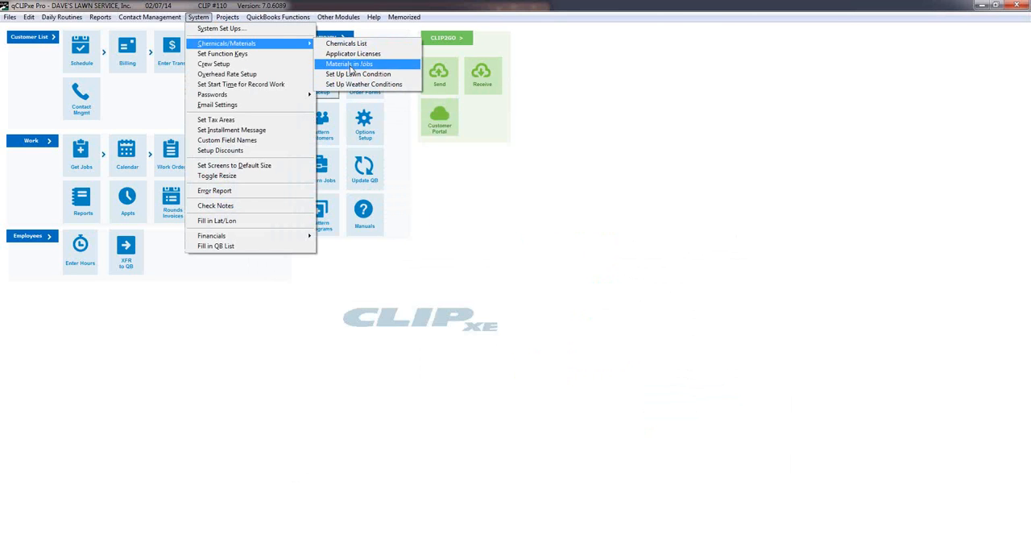
{"action": "left_click", "coordinate": [352, 74]}
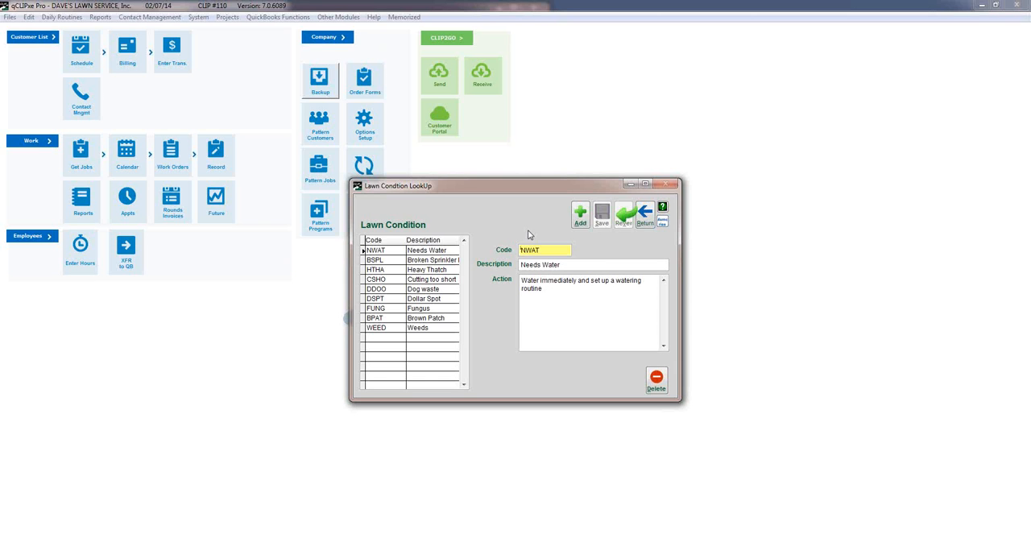
{"action": "left_click", "coordinate": [521, 280]}
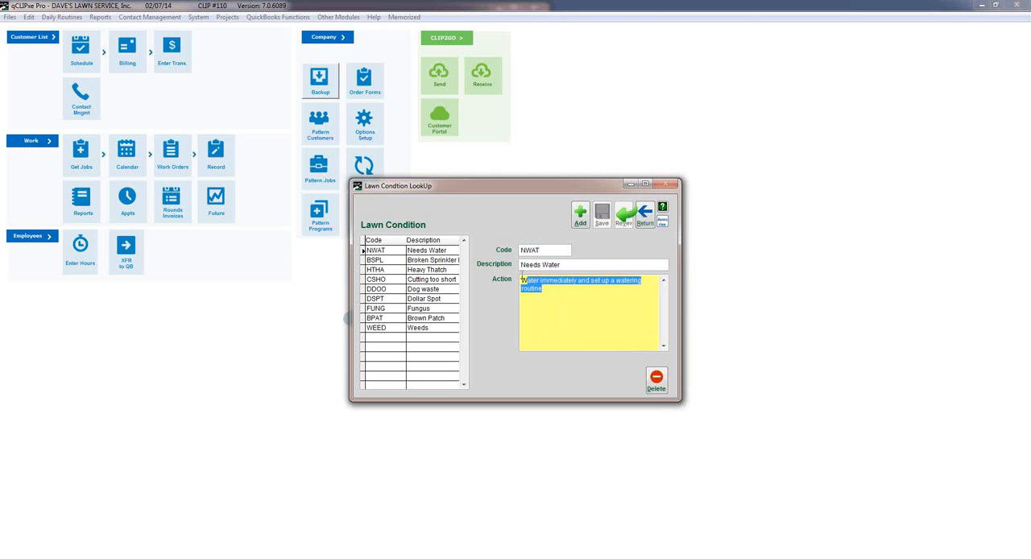
{"action": "left_click", "coordinate": [547, 292]}
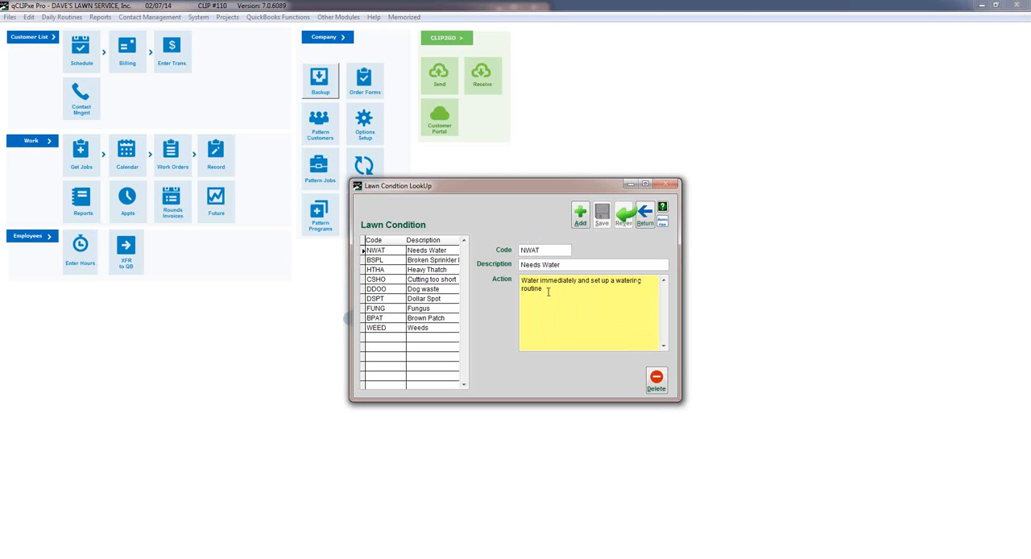
{"action": "left_click", "coordinate": [390, 260]}
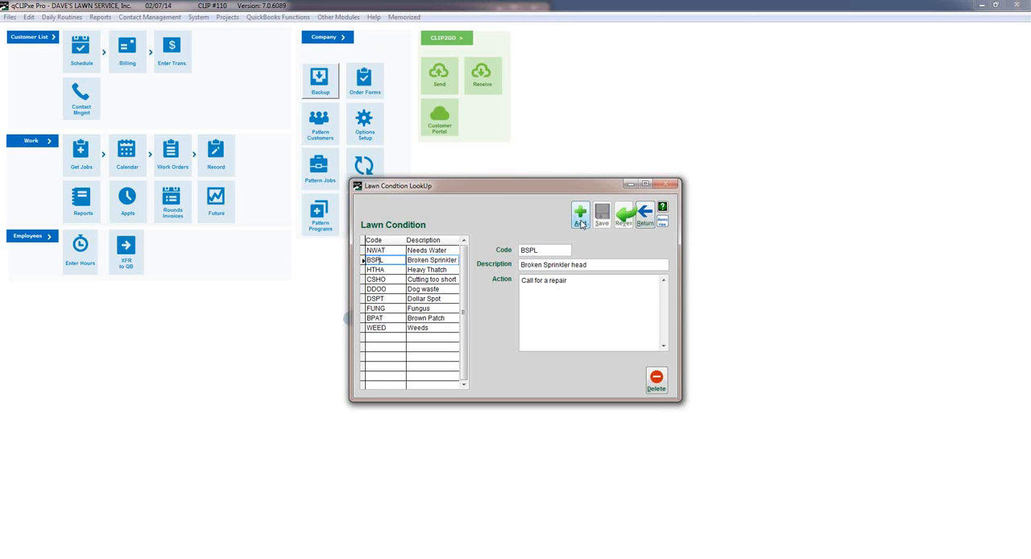
{"action": "left_click", "coordinate": [647, 218]}
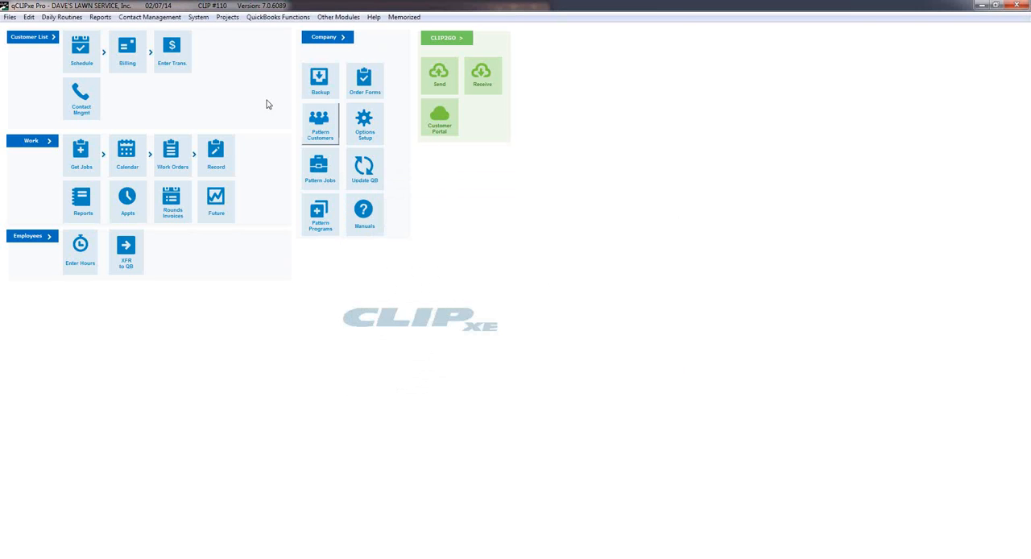
Review the weather condition codes in the weather conditions setup and close it.
{"action": "left_click", "coordinate": [198, 17]}
{"action": "mouse_move", "coordinate": [225, 43]}
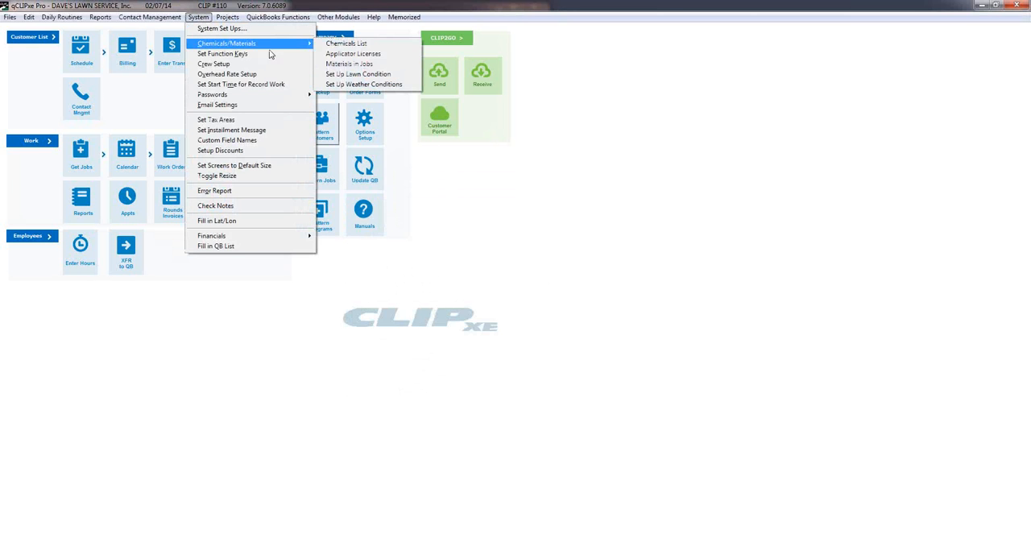
{"action": "left_click", "coordinate": [363, 83]}
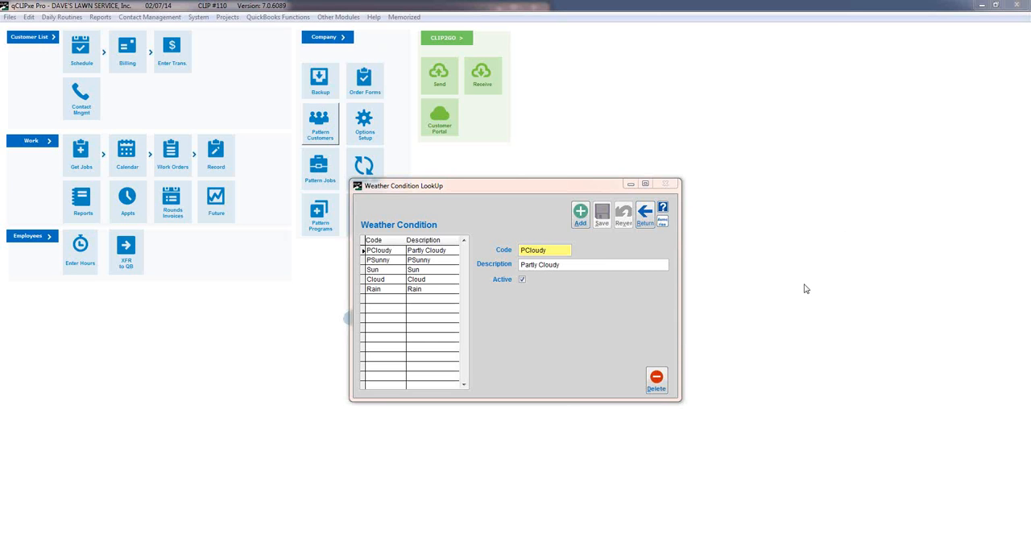
{"action": "left_click", "coordinate": [645, 212]}
Create a new pattern program with the code WTEST.
{"action": "left_click", "coordinate": [307, 233]}
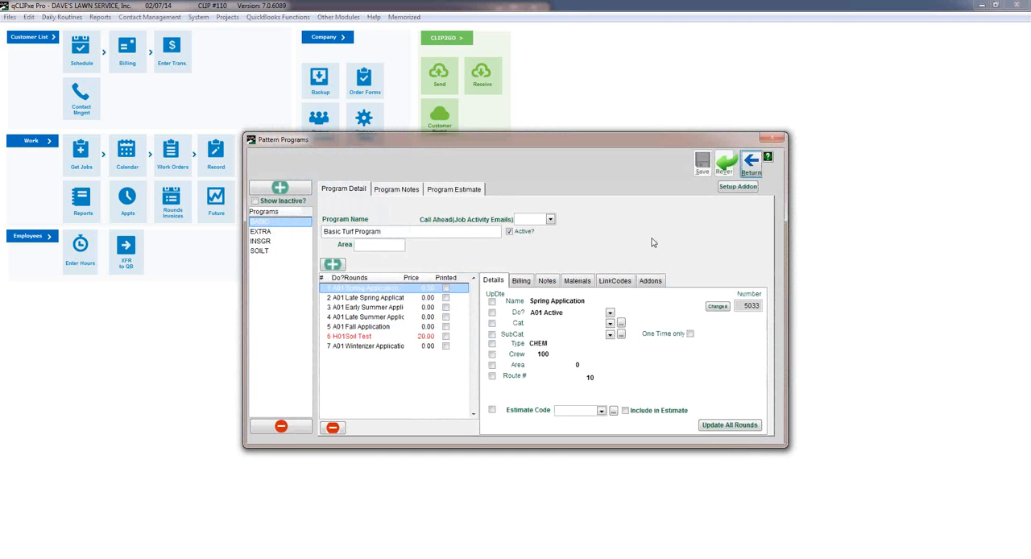
{"action": "left_click", "coordinate": [279, 186]}
{"action": "left_click", "coordinate": [427, 293]}
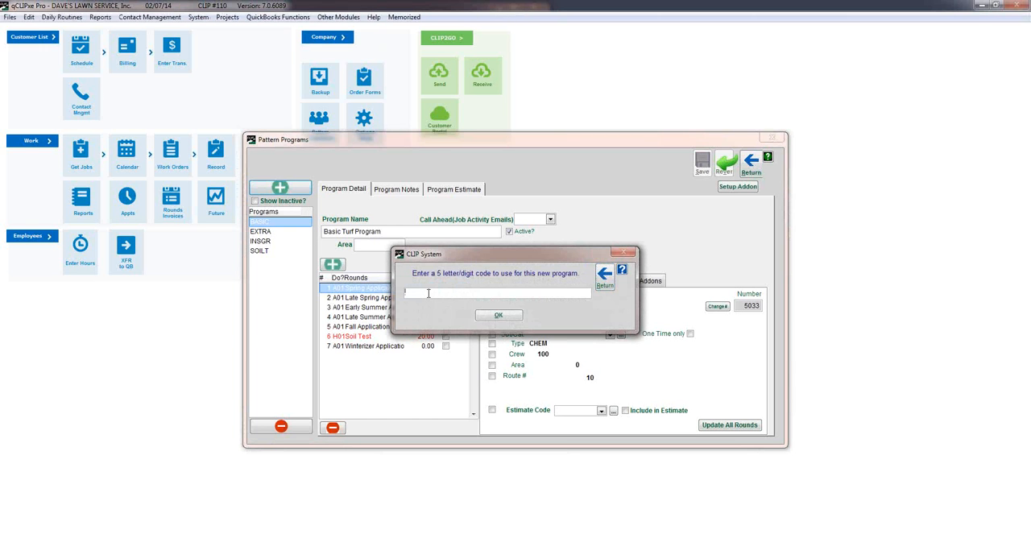
{"action": "type", "text": "Test"}
{"action": "key", "text": "BackSpace"}
{"action": "key", "text": "BackSpace"}
{"action": "key", "text": "BackSpace"}
{"action": "key", "text": "BackSpace"}
{"action": "type", "text": "Wtest"}
{"action": "key", "text": "Tab"}
{"action": "left_click", "coordinate": [506, 319]}
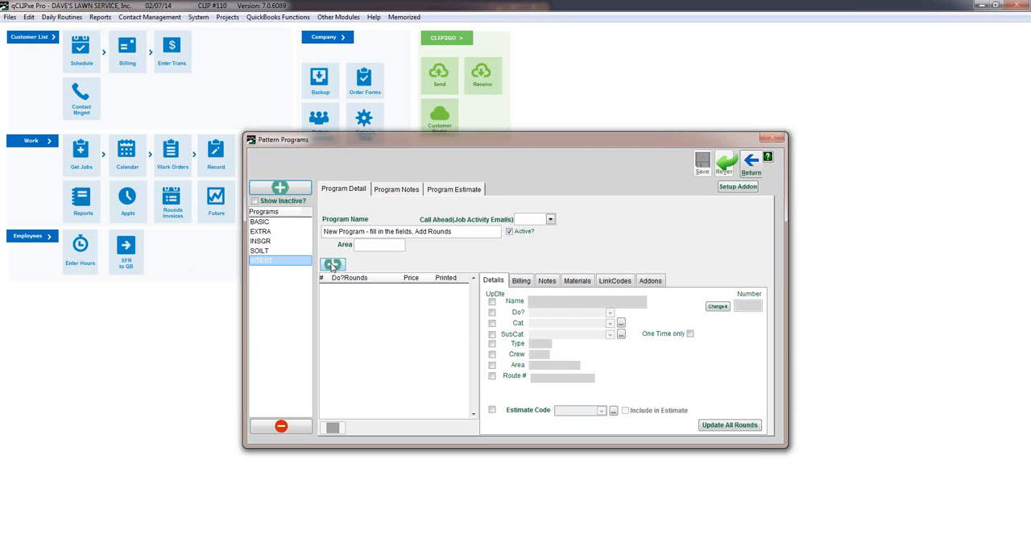
Add 4 rounds to the WTEST pattern program.
{"action": "left_click", "coordinate": [332, 265]}
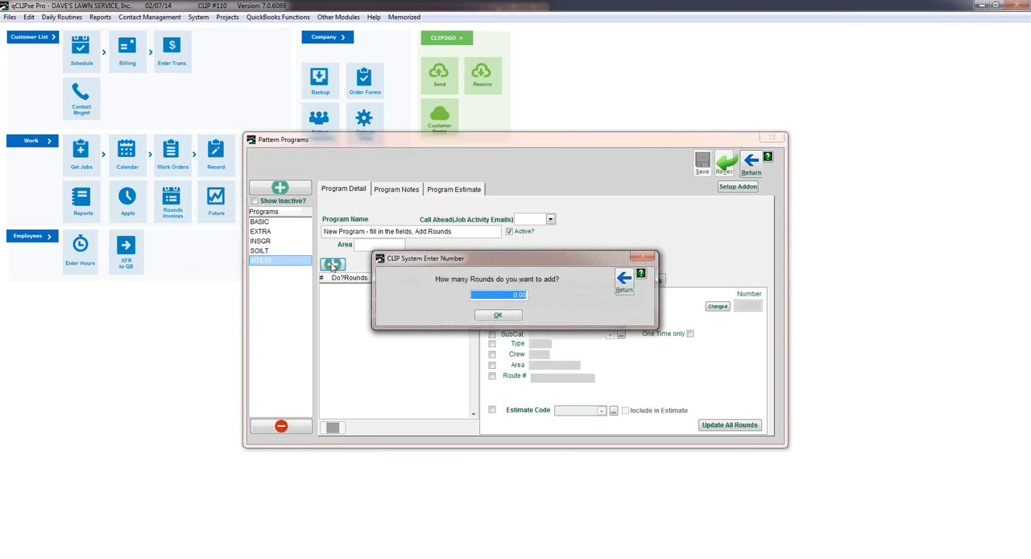
{"action": "type", "text": "4"}
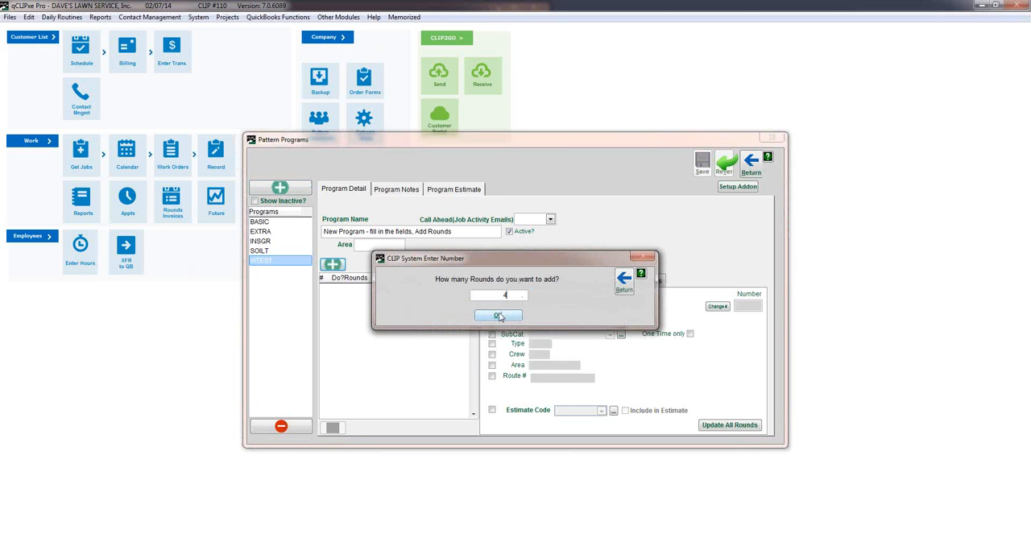
{"action": "left_click", "coordinate": [498, 315]}
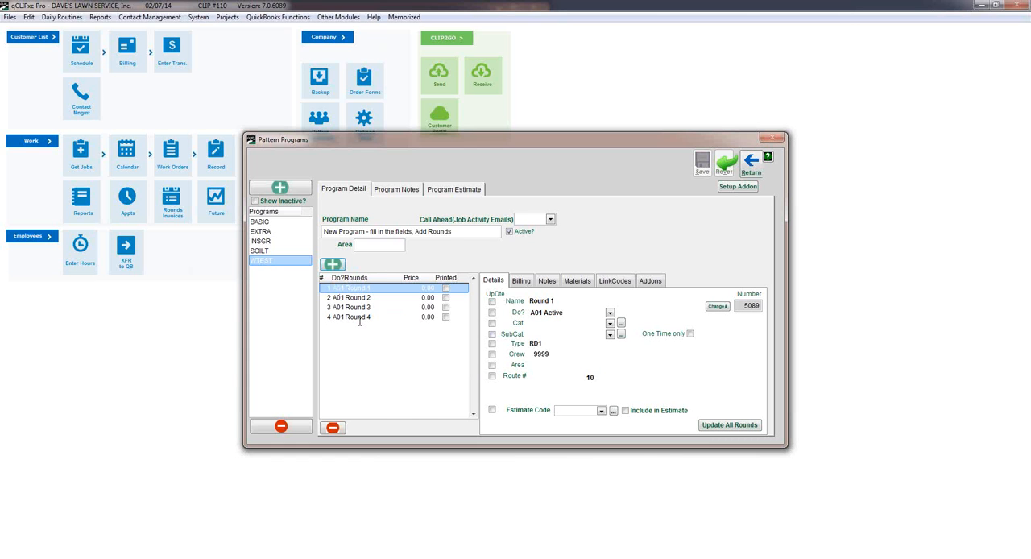
Rename Round 1 of the WTEST program as Early Spring.
{"action": "left_click", "coordinate": [569, 300]}
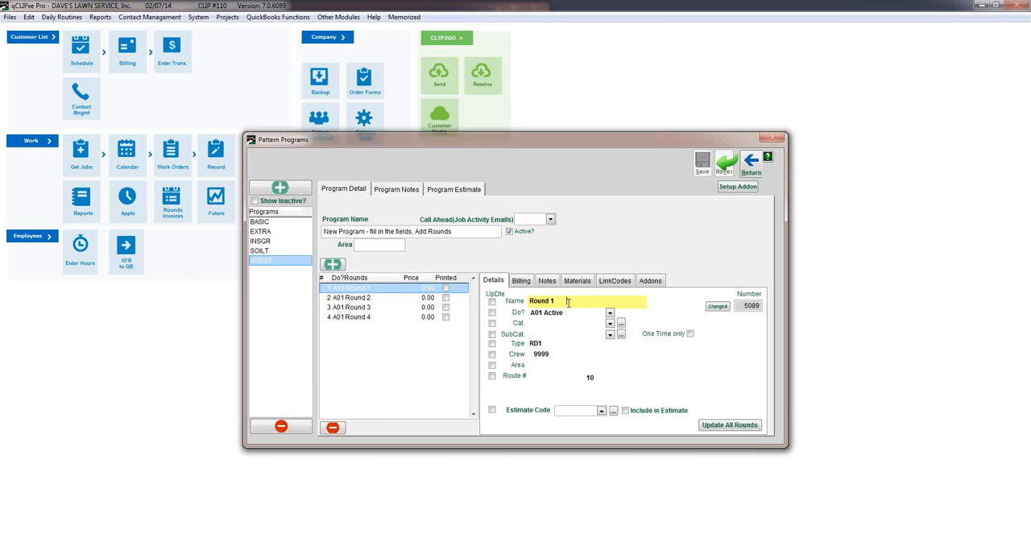
{"action": "left_click_drag", "start_coordinate": [567, 301], "coordinate": [474, 287]}
{"action": "type", "text": "Ear"}
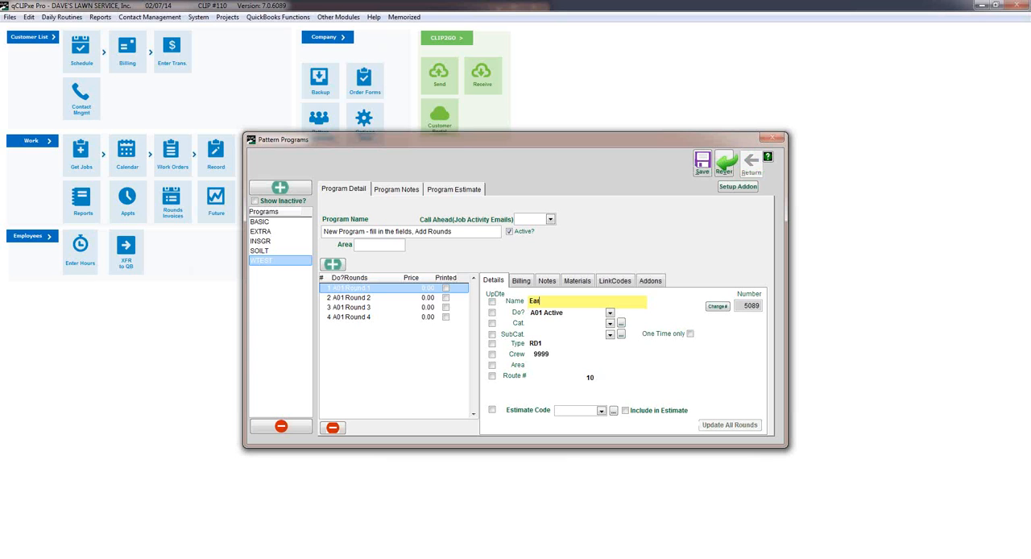
{"action": "type", "text": "ly Spring"}
Rename Round 2 of the WTEST program as Early Summer.
{"action": "left_click", "coordinate": [361, 297]}
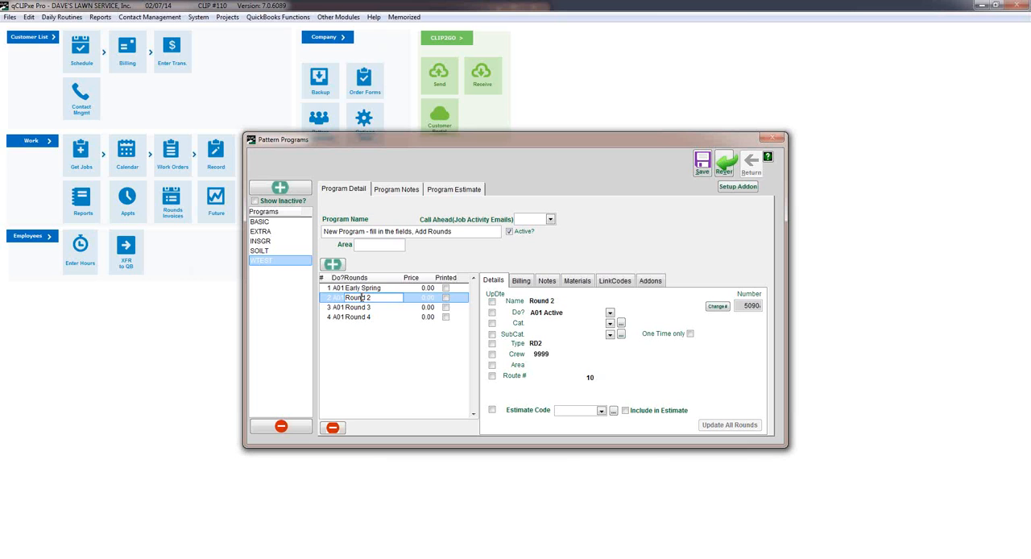
{"action": "left_click", "coordinate": [553, 300]}
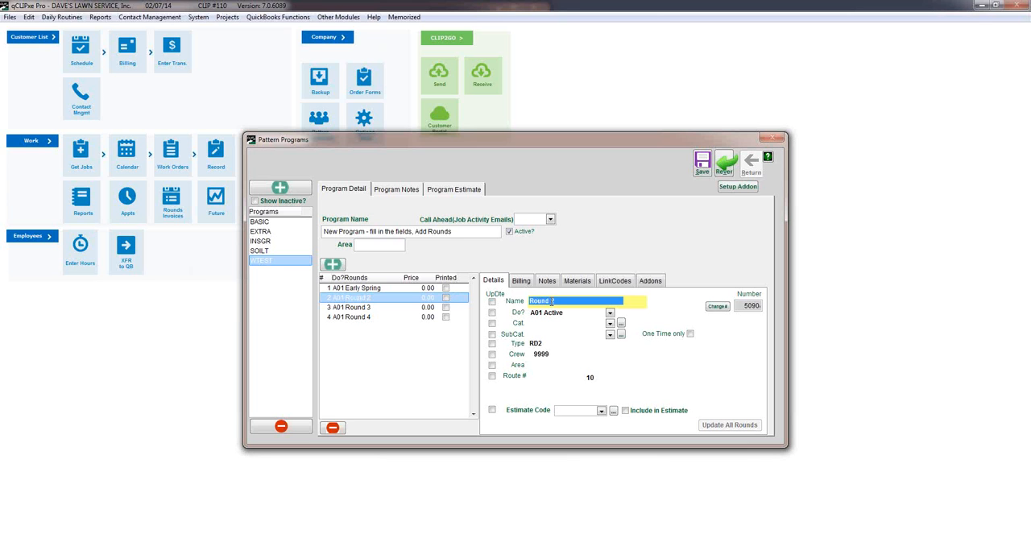
{"action": "type", "text": "Early Summe"}
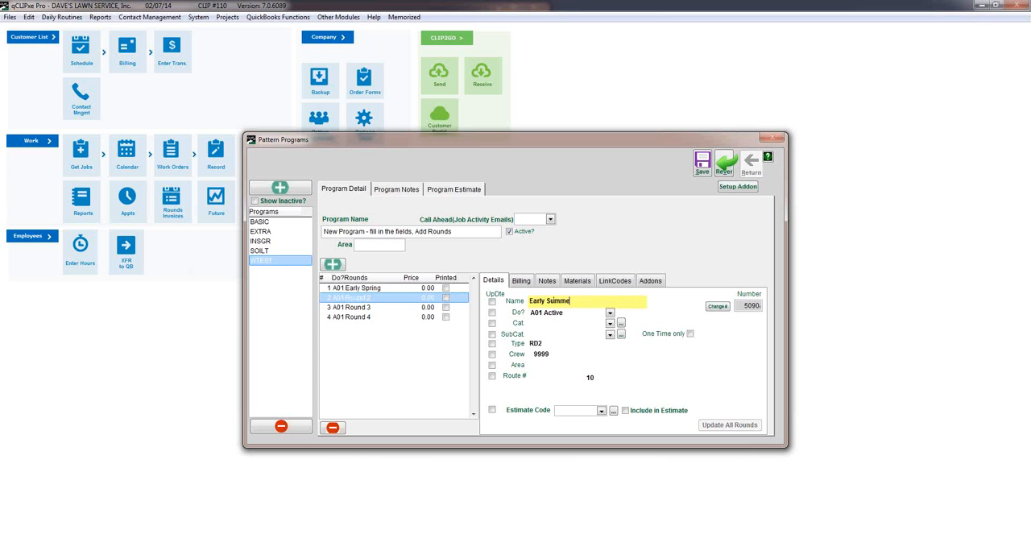
{"action": "type", "text": "r"}
Rename Round 3 of the WTEST program as Late Summer.
{"action": "left_click", "coordinate": [366, 306]}
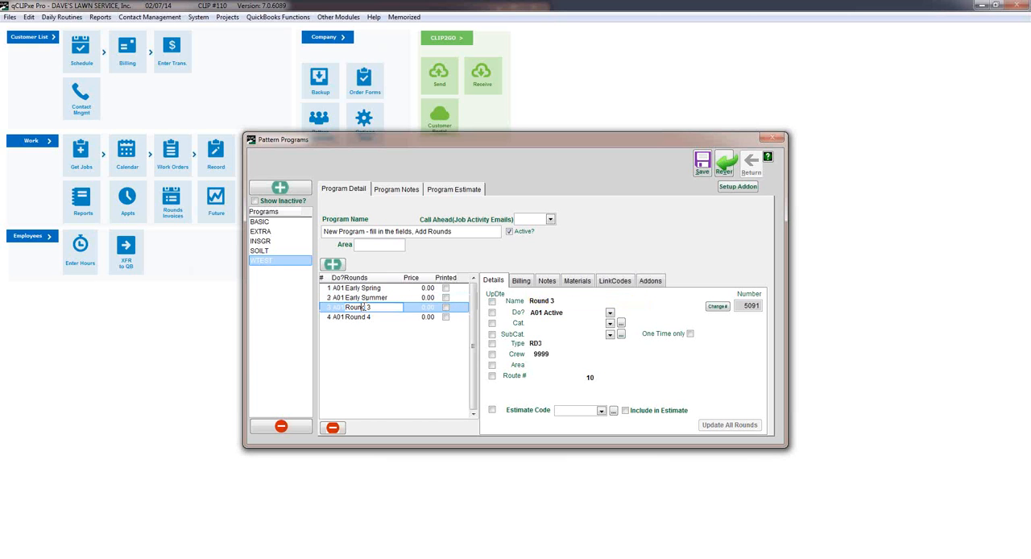
{"action": "left_click", "coordinate": [538, 301]}
{"action": "type", "text": "L"}
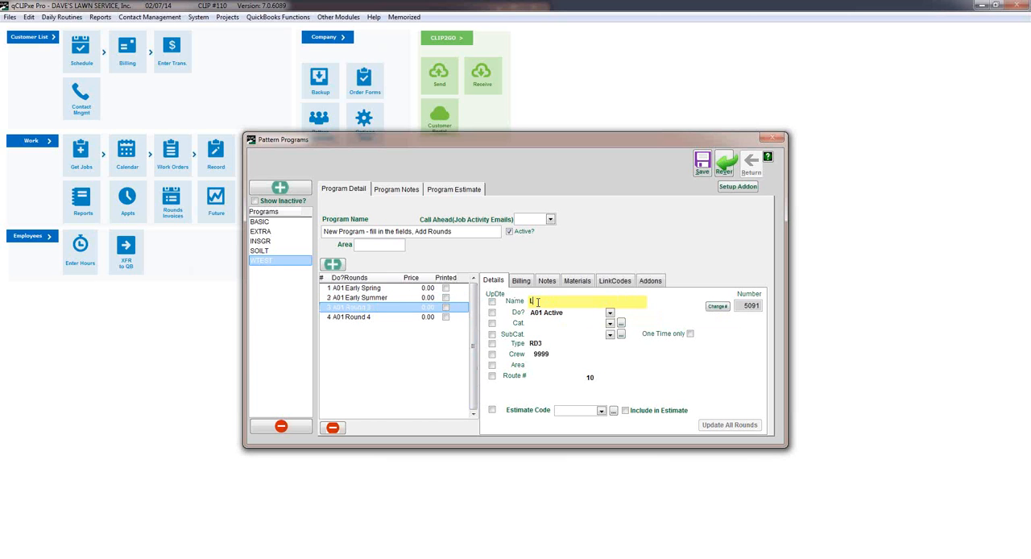
{"action": "type", "text": "ate Summer"}
Rename Round 4 of the WTEST program as Fall and save the program.
{"action": "left_click", "coordinate": [357, 318]}
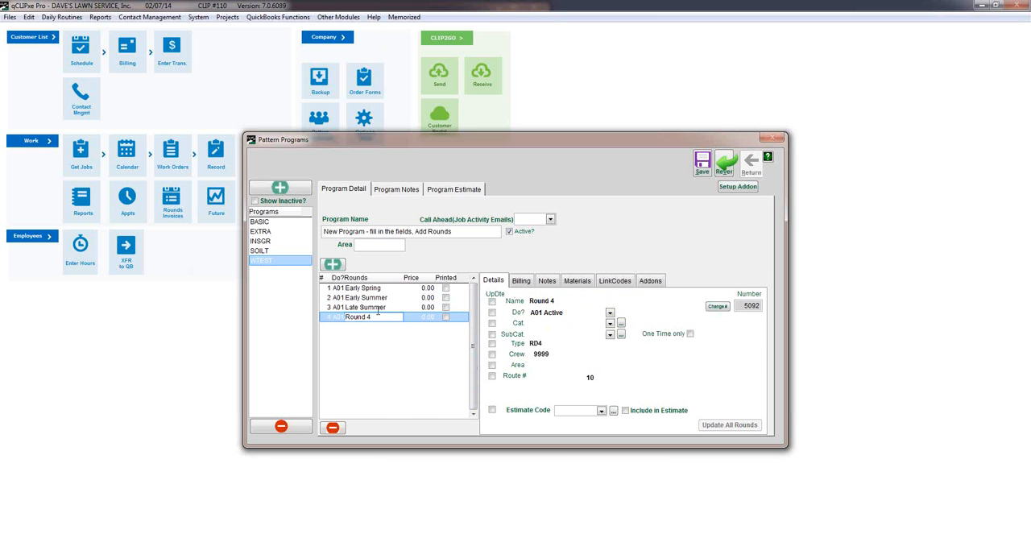
{"action": "double_click", "coordinate": [544, 300]}
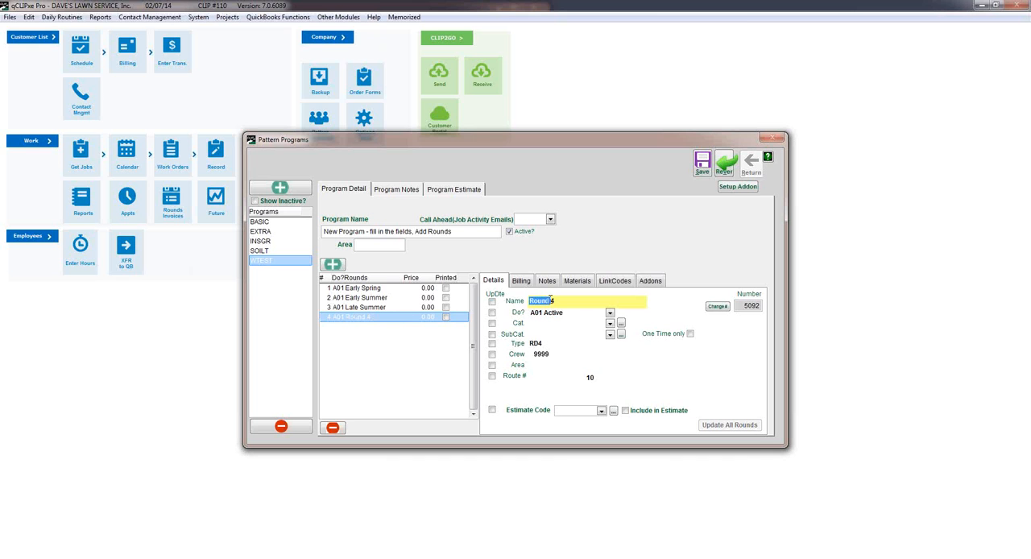
{"action": "triple_click", "coordinate": [551, 299]}
{"action": "triple_click", "coordinate": [549, 297]}
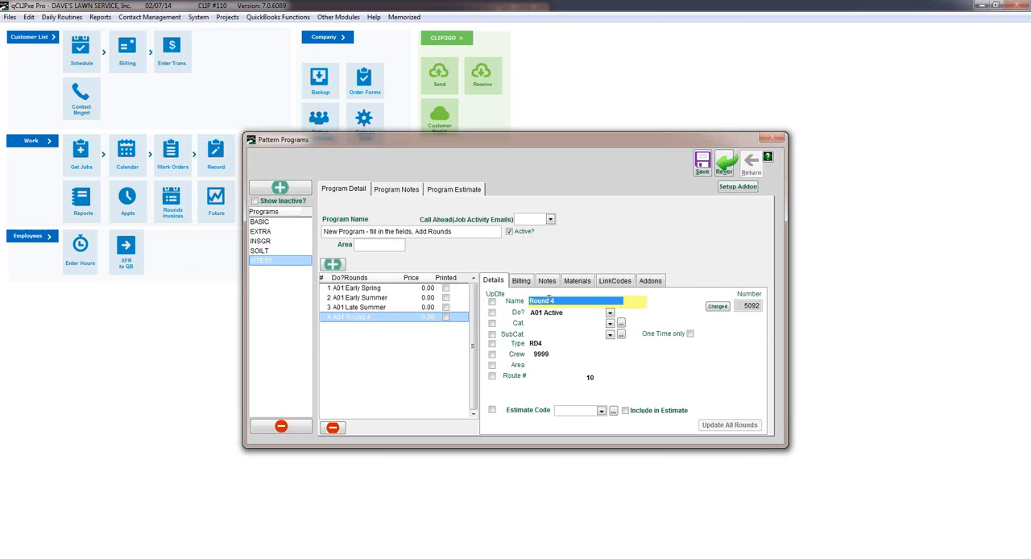
{"action": "type", "text": "Fall"}
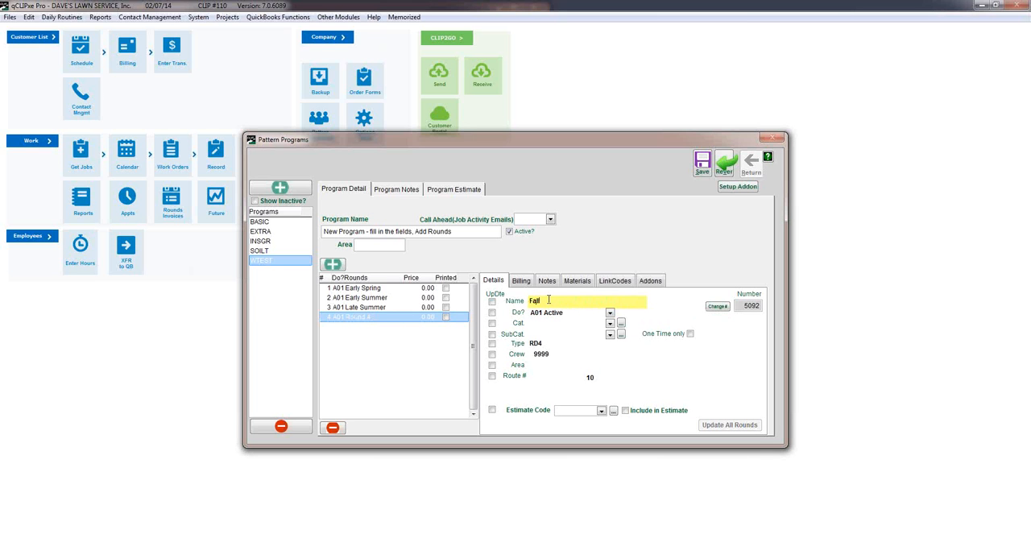
{"action": "left_click", "coordinate": [699, 167]}
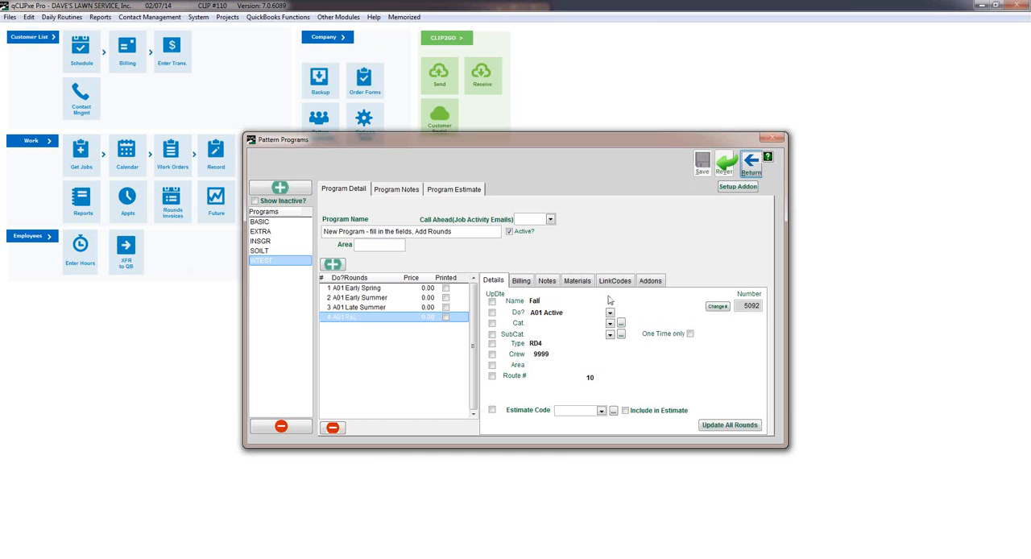
Go through the rounds to Fall, enable Use Pricing Sheet in its billing settings, and start creating the pricing sheet.
{"action": "left_click", "coordinate": [398, 289]}
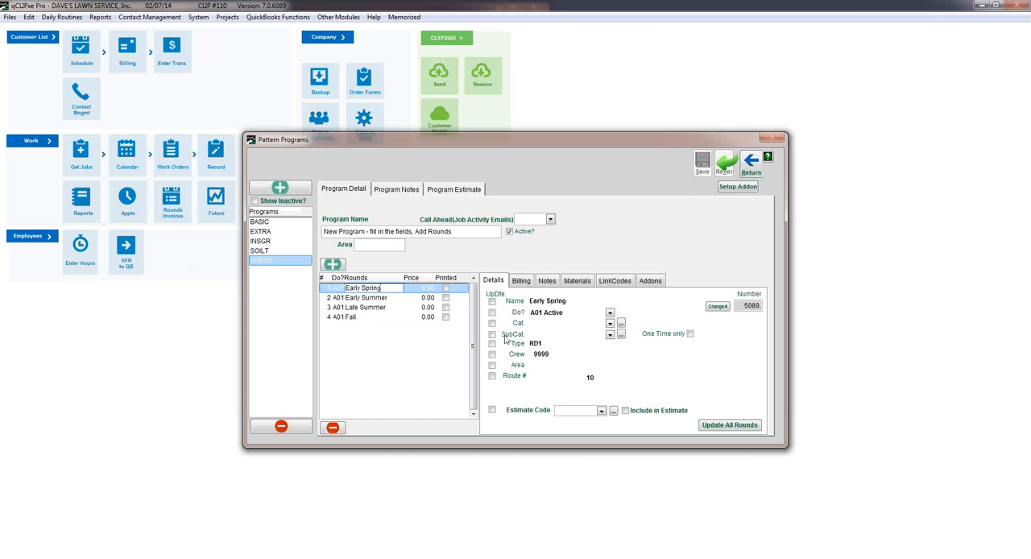
{"action": "left_click", "coordinate": [403, 297]}
{"action": "left_click", "coordinate": [395, 309]}
{"action": "left_click", "coordinate": [396, 316]}
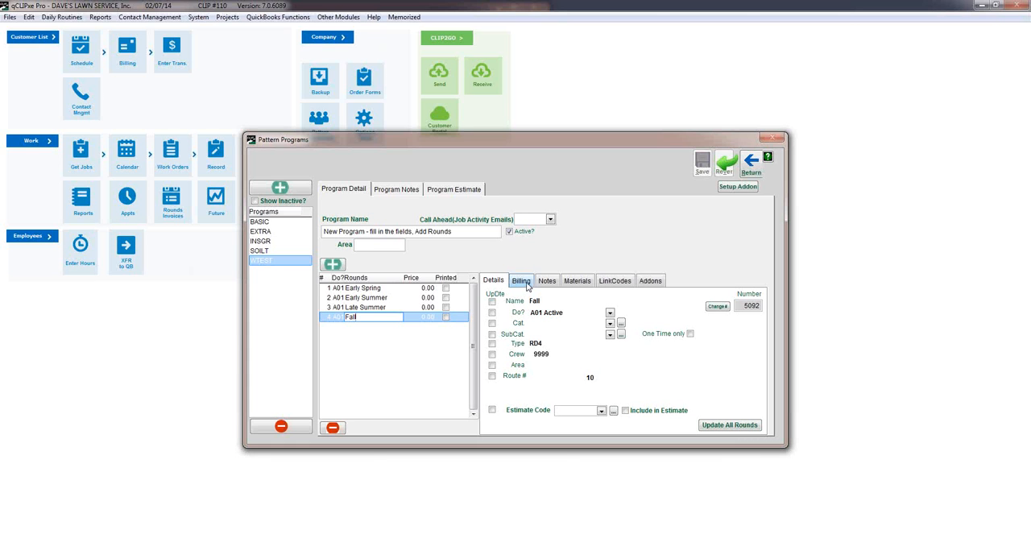
{"action": "left_click", "coordinate": [522, 281]}
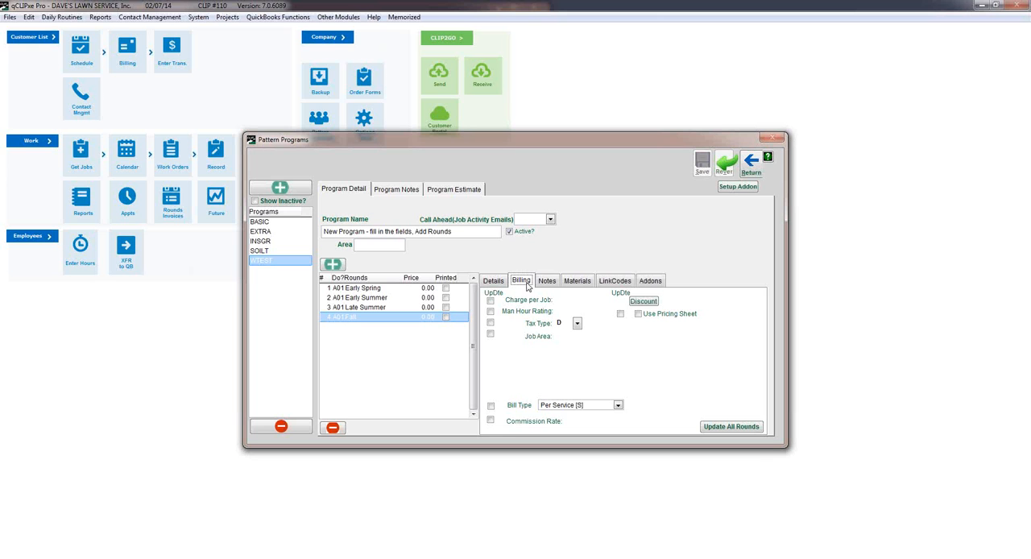
{"action": "left_click", "coordinate": [637, 314]}
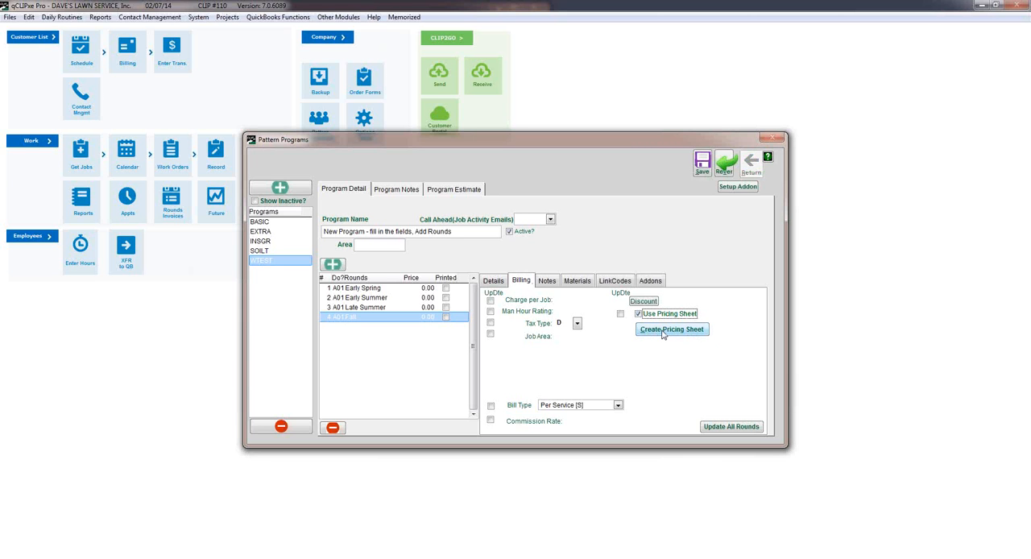
{"action": "left_click", "coordinate": [662, 334]}
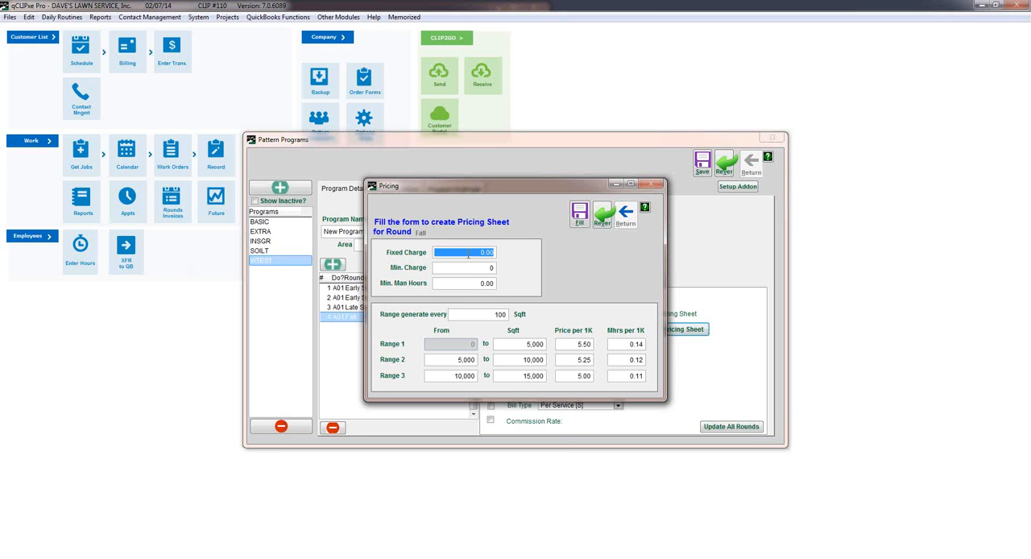
Set the Fall pricing sheet's fixed charge to 20, minimum charge to 30 and minimum man hours to 0.50.
{"action": "left_click_drag", "start_coordinate": [469, 254], "coordinate": [497, 250]}
{"action": "type", "text": "20"}
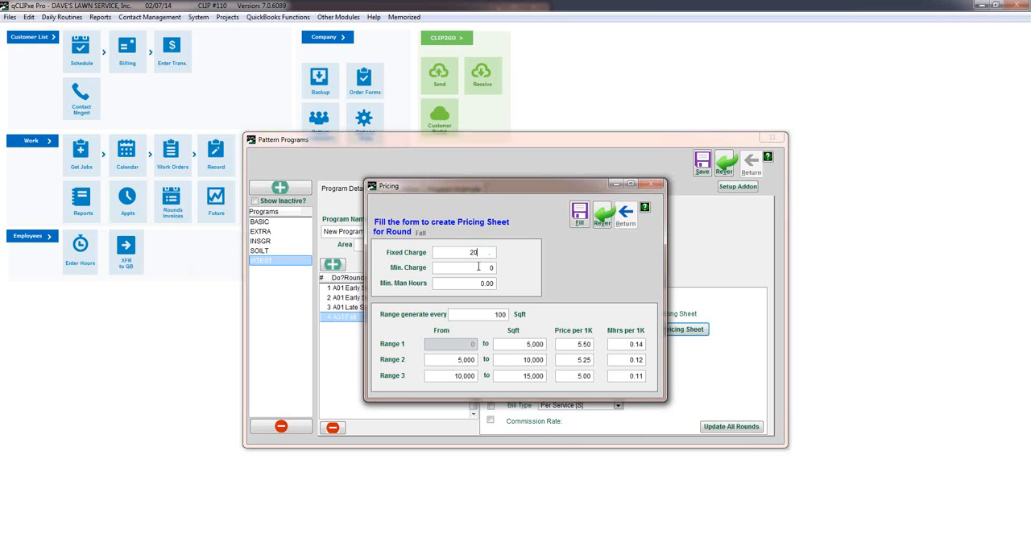
{"action": "left_click", "coordinate": [477, 267]}
{"action": "double_click", "coordinate": [477, 267]}
{"action": "type", "text": "3.0."}
{"action": "left_click", "coordinate": [480, 283]}
{"action": "left_click_drag", "start_coordinate": [475, 283], "coordinate": [498, 292]}
{"action": "type", "text": "0.50"}
Set the price per 1K to 6.00 for Range 1, 5.00 for Range 2 and 4 for Range 3, and generate the pricing sheet.
{"action": "double_click", "coordinate": [490, 315]}
{"action": "left_click_drag", "start_coordinate": [573, 343], "coordinate": [595, 348]}
{"action": "type", "text": "6.00"}
{"action": "left_click", "coordinate": [622, 346]}
{"action": "left_click", "coordinate": [610, 346]}
{"action": "left_click", "coordinate": [571, 360]}
{"action": "type", "text": "5.00"}
{"action": "left_click_drag", "start_coordinate": [566, 378], "coordinate": [595, 378]}
{"action": "type", "text": "4"}
{"action": "left_click", "coordinate": [583, 361]}
{"action": "left_click", "coordinate": [580, 214]}
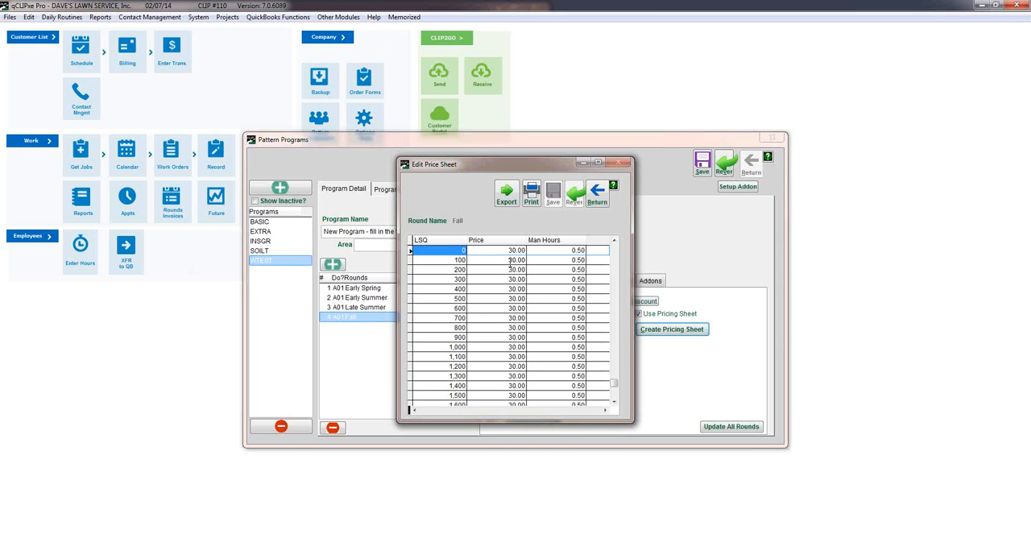
Review the Fall price sheet, enter 50 as the price for 5,000 square feet, save the sheet and close it.
{"action": "scroll", "coordinate": [511, 260], "scroll_direction": "down", "scroll_amount": 5}
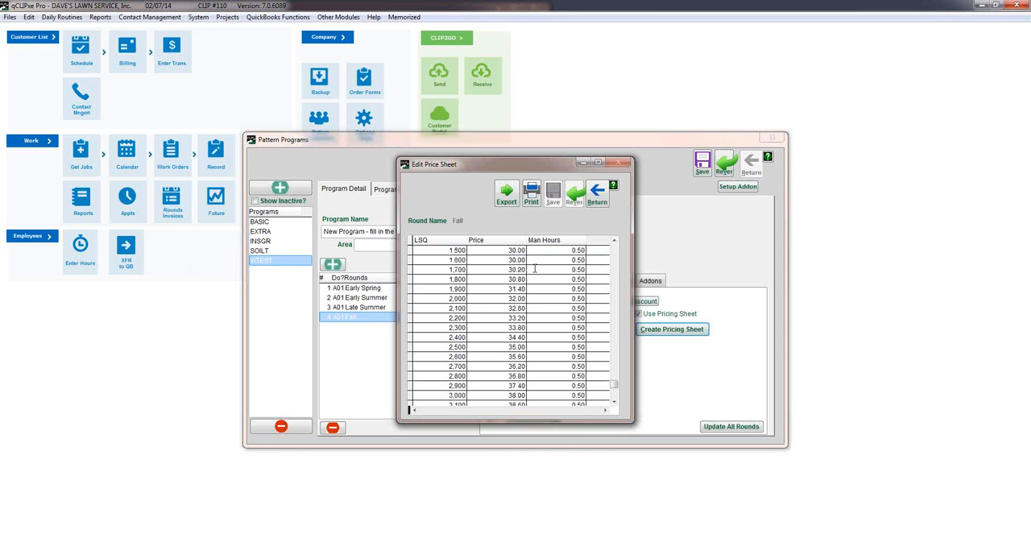
{"action": "scroll", "coordinate": [492, 320], "scroll_direction": "down", "scroll_amount": 3}
{"action": "scroll", "coordinate": [489, 306], "scroll_direction": "down", "scroll_amount": 2}
{"action": "scroll", "coordinate": [515, 283], "scroll_direction": "up", "scroll_amount": 6}
{"action": "scroll", "coordinate": [477, 326], "scroll_direction": "down", "scroll_amount": 5}
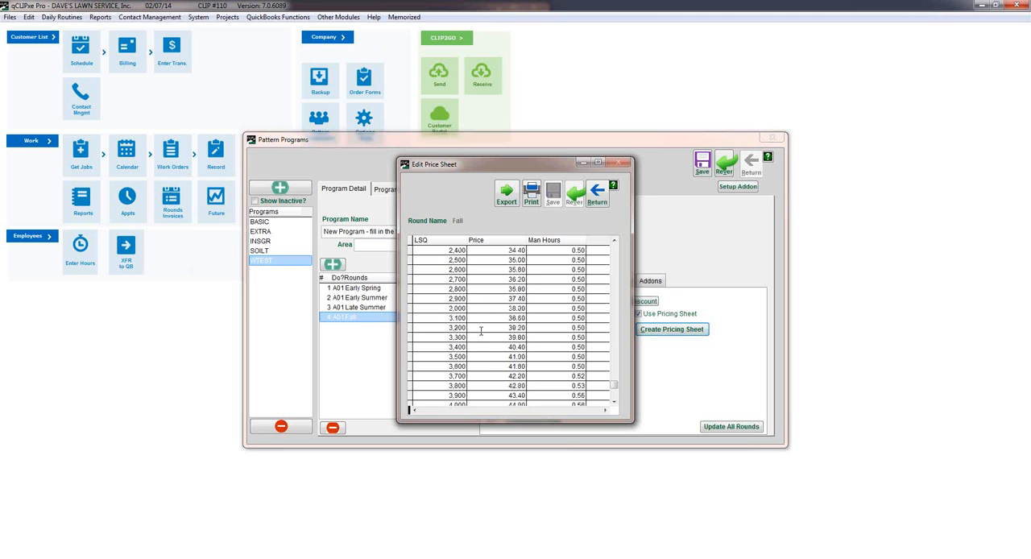
{"action": "scroll", "coordinate": [481, 330], "scroll_direction": "down", "scroll_amount": 4}
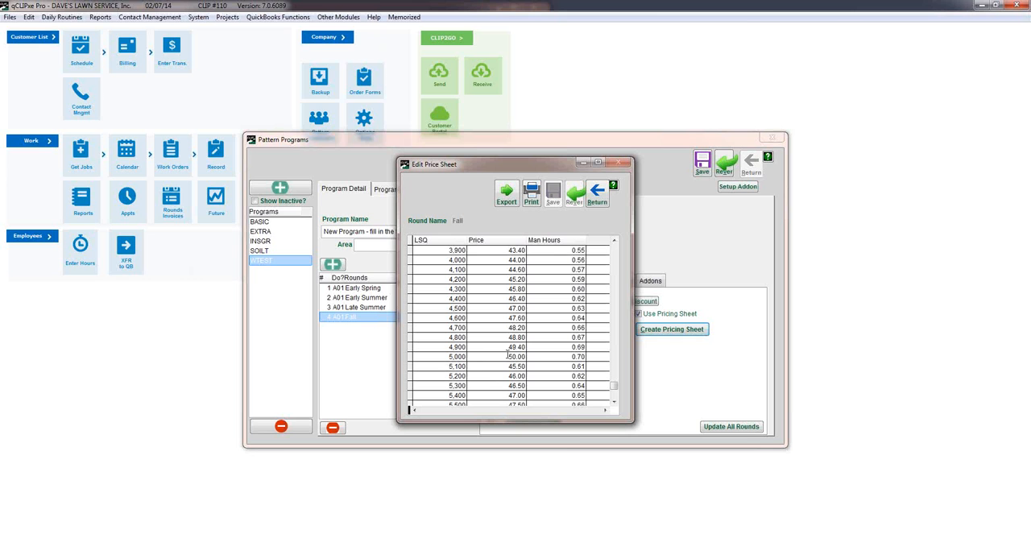
{"action": "left_click", "coordinate": [509, 356]}
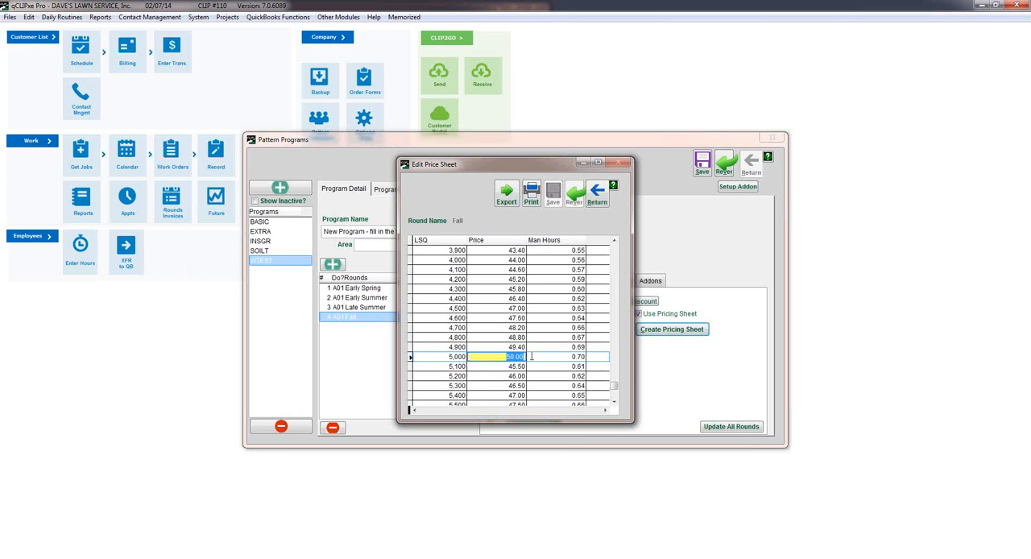
{"action": "type", "text": "50"}
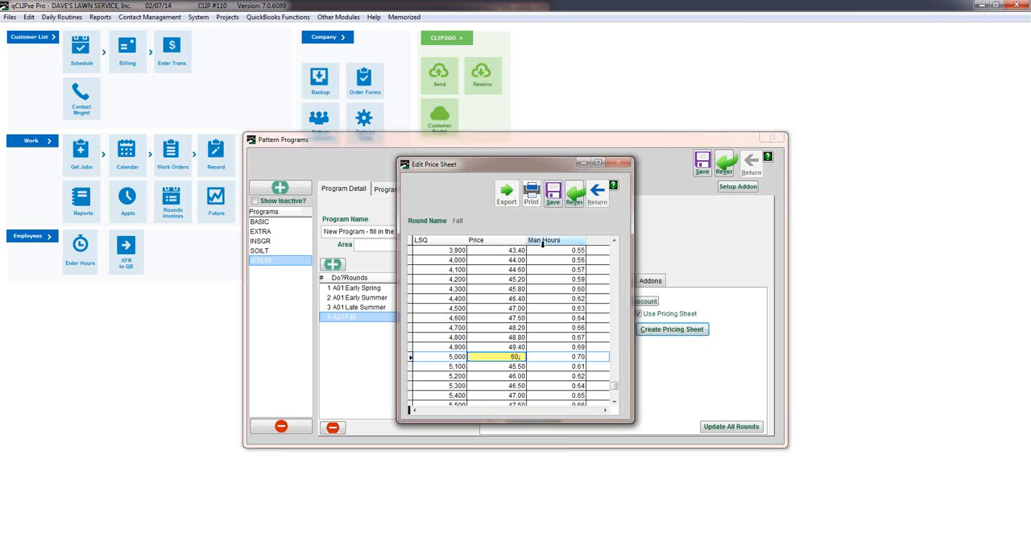
{"action": "key", "text": "BackSpace"}
{"action": "key", "text": "BackSpace"}
{"action": "type", "text": "50"}
{"action": "left_click", "coordinate": [553, 196]}
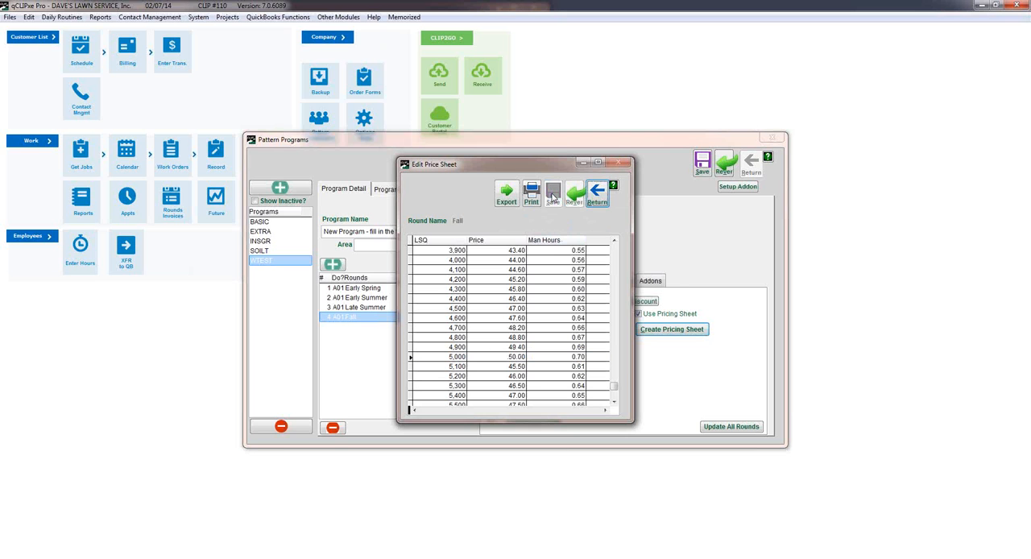
{"action": "left_click", "coordinate": [598, 195]}
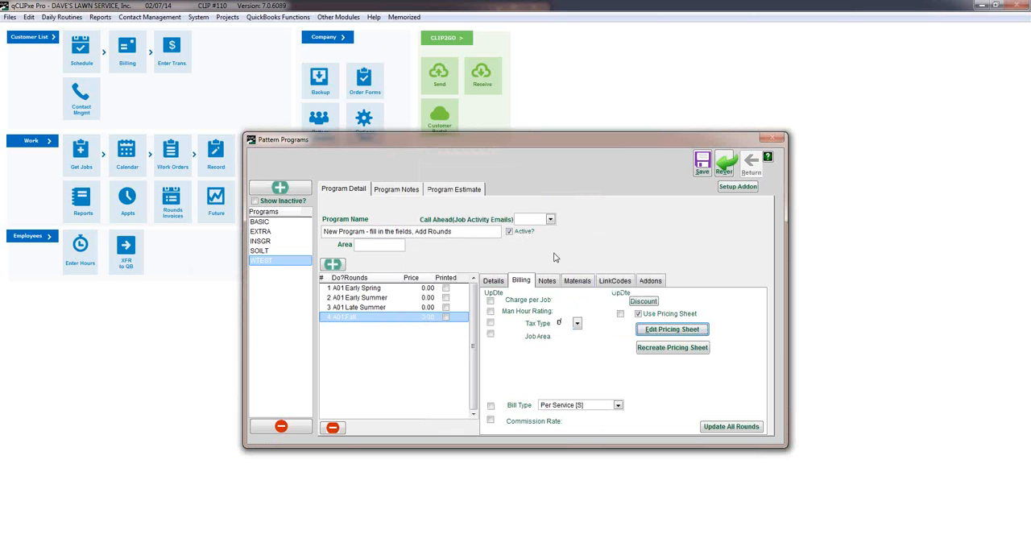
Look over the Fall round's notes, rename the round Late Fall with its name marked for updating, and save.
{"action": "left_click", "coordinate": [545, 280]}
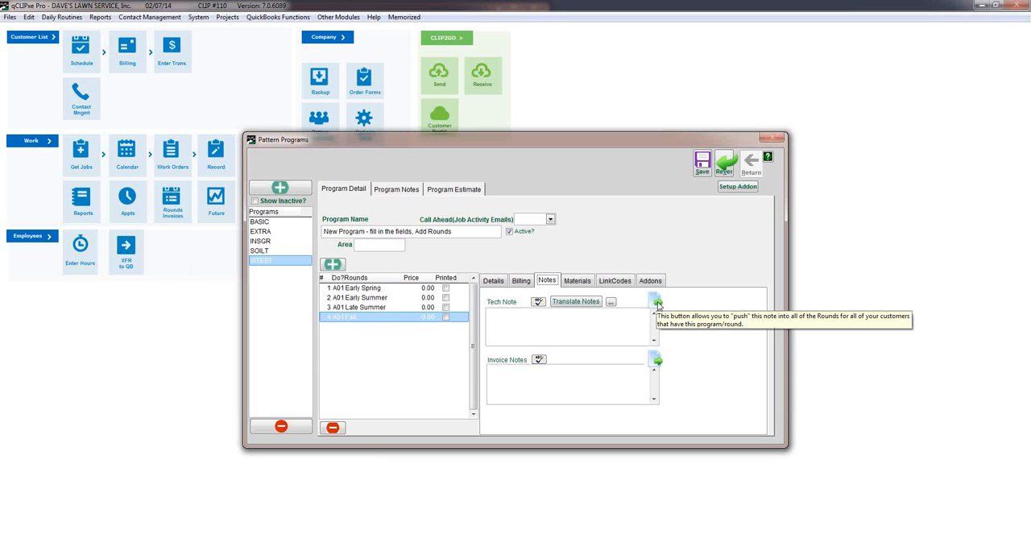
{"action": "left_click", "coordinate": [591, 331]}
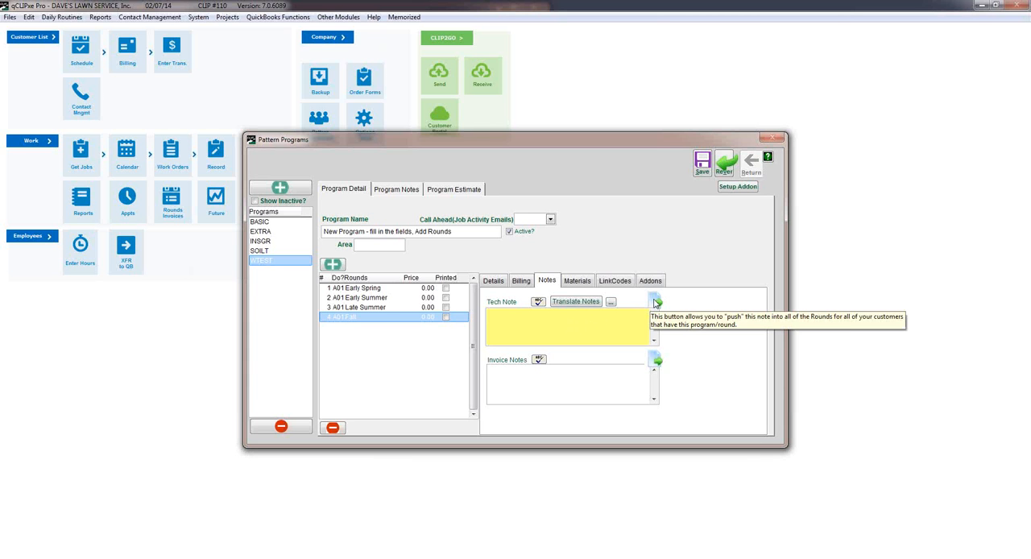
{"action": "left_click", "coordinate": [496, 286]}
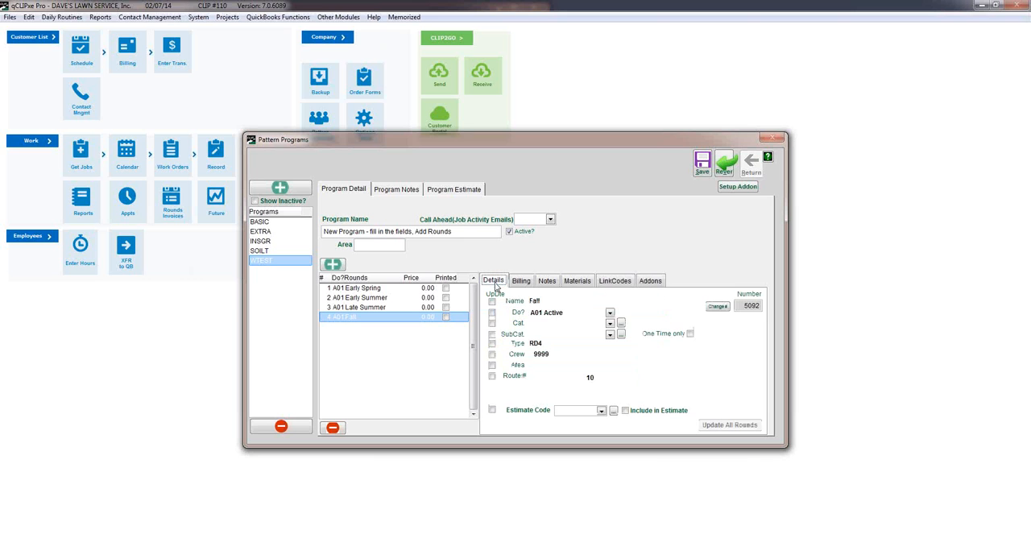
{"action": "left_click", "coordinate": [535, 301]}
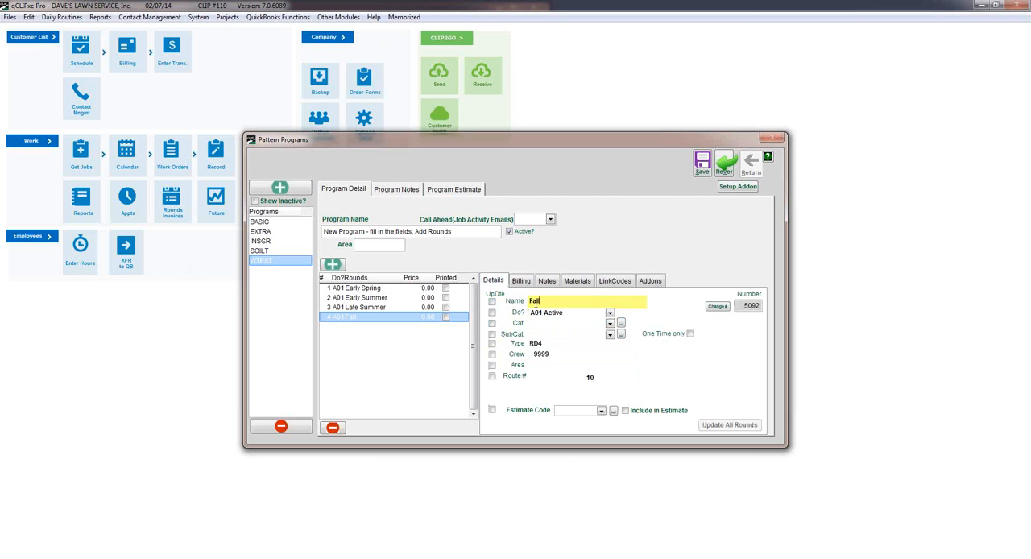
{"action": "double_click", "coordinate": [534, 301]}
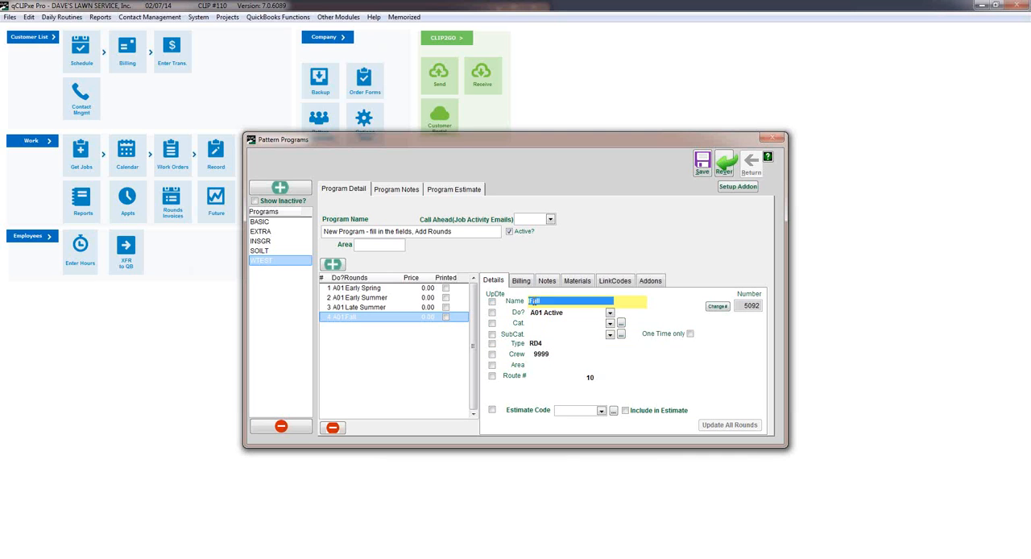
{"action": "left_click", "coordinate": [534, 300]}
{"action": "type", "text": "La"}
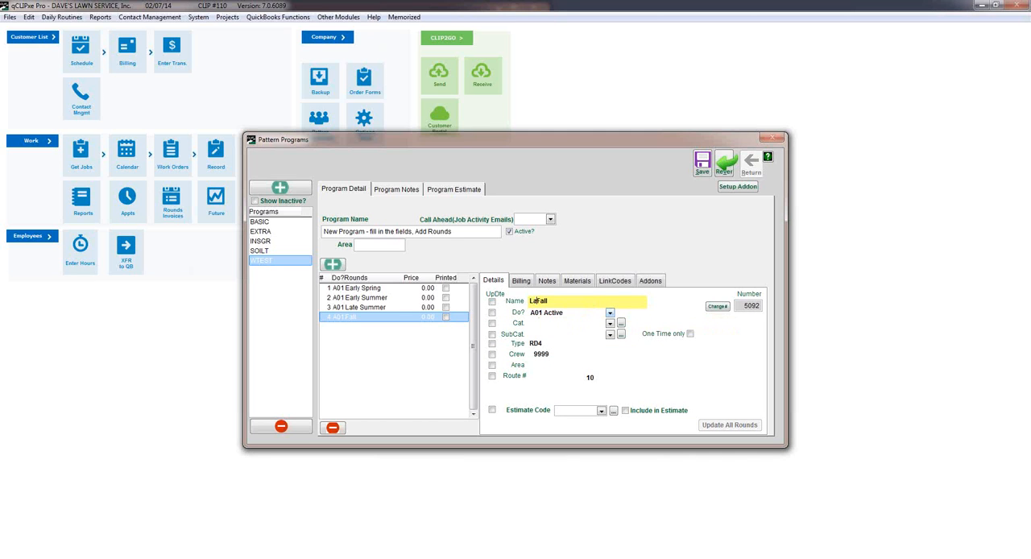
{"action": "type", "text": "te"}
{"action": "left_click", "coordinate": [492, 303]}
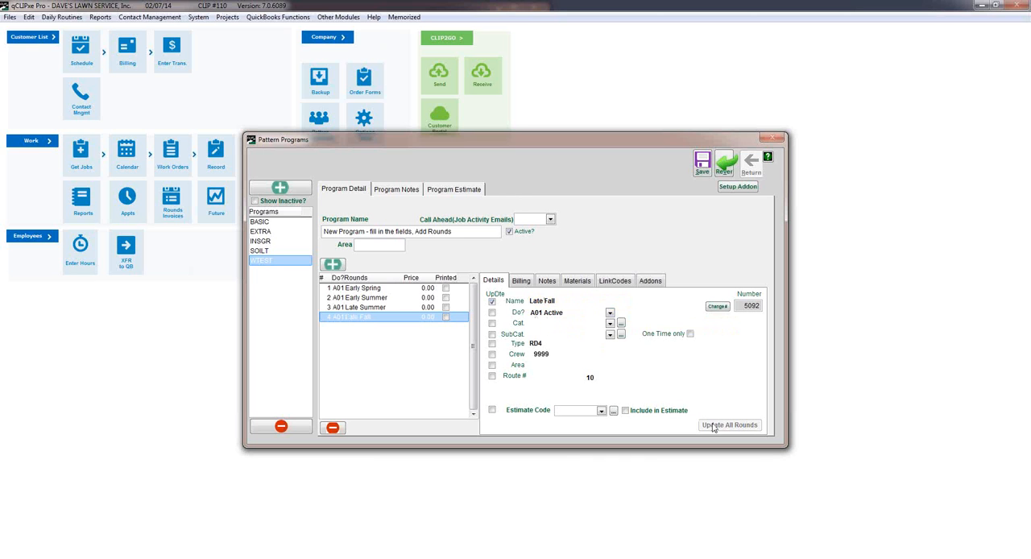
{"action": "left_click", "coordinate": [700, 164]}
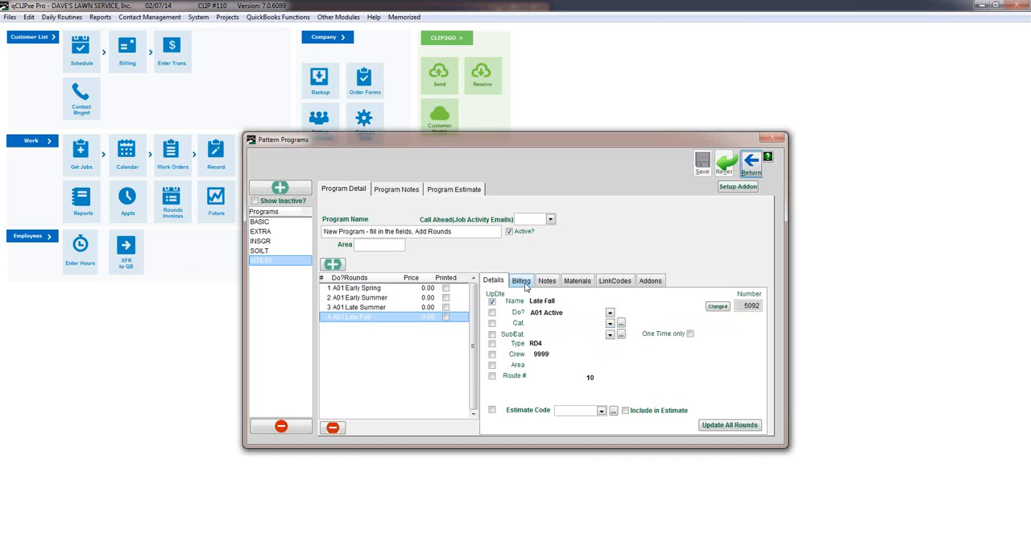
Add the Test2 chemical to the Late Fall round's materials and apply it to all customers with this round.
{"action": "left_click", "coordinate": [578, 284]}
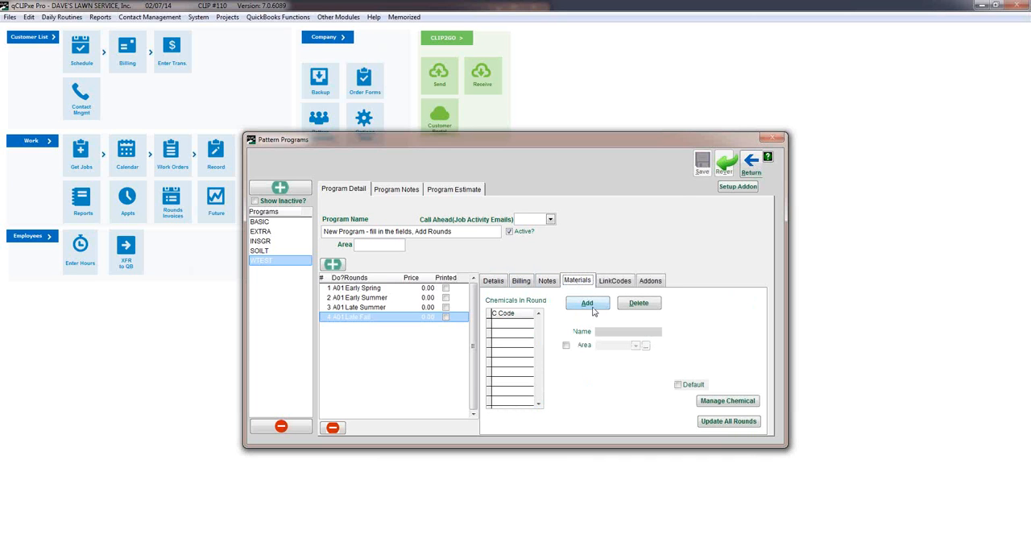
{"action": "left_click", "coordinate": [596, 305]}
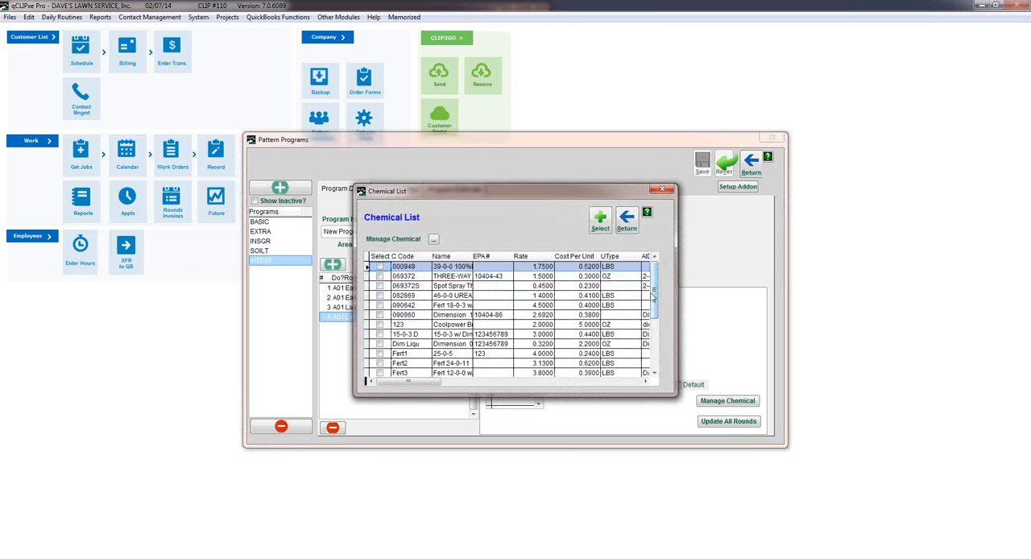
{"action": "left_click_drag", "start_coordinate": [647, 363], "coordinate": [647, 363]}
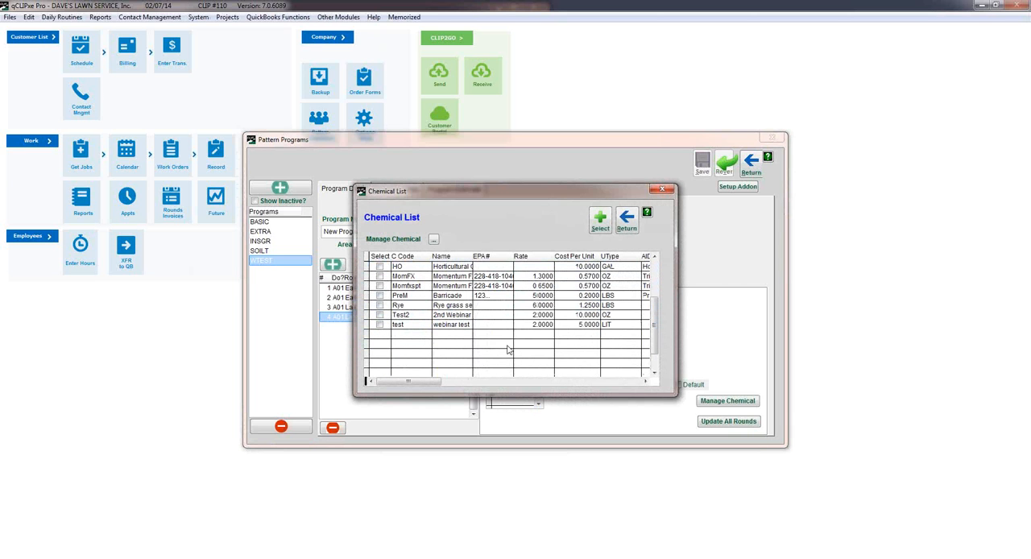
{"action": "left_click", "coordinate": [380, 325]}
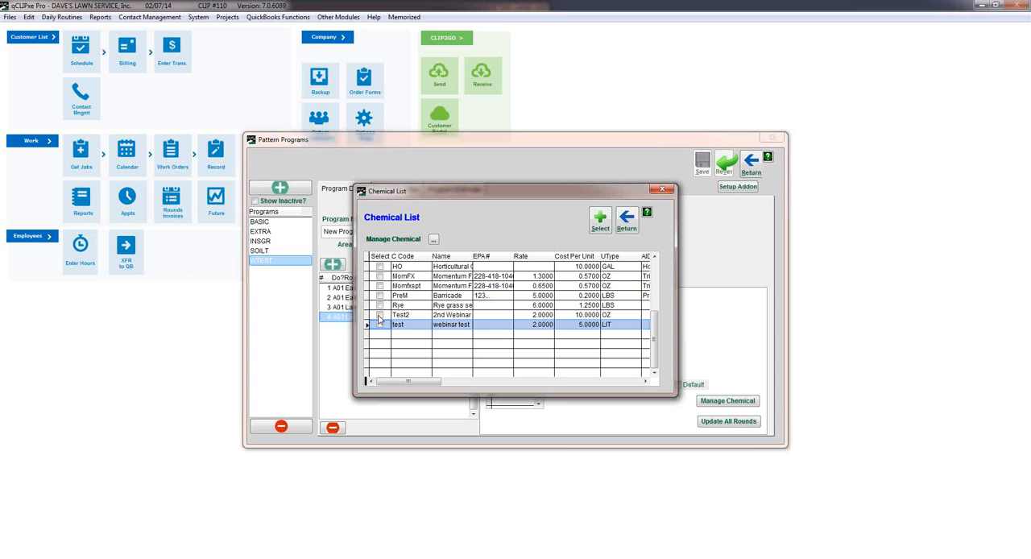
{"action": "left_click", "coordinate": [380, 315]}
{"action": "left_click", "coordinate": [600, 221]}
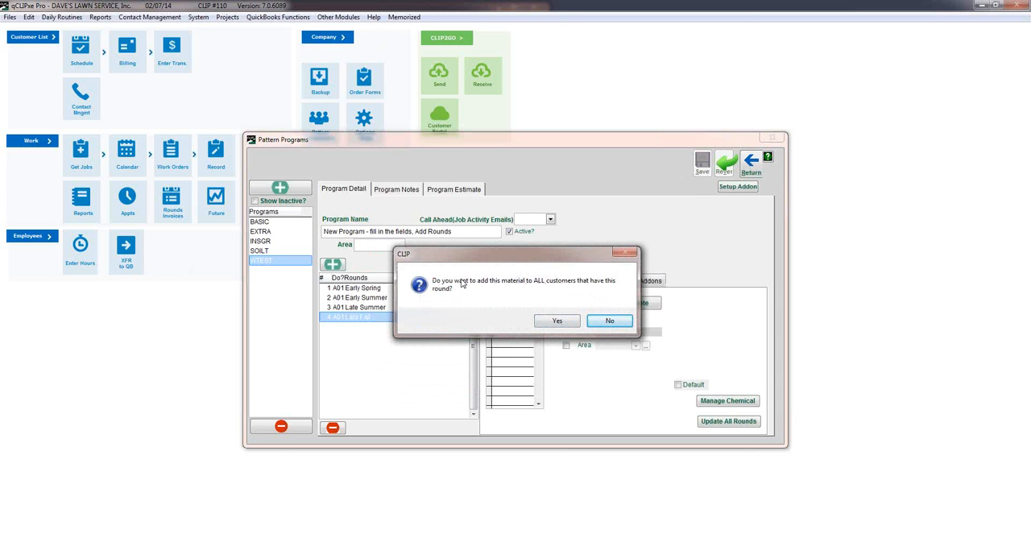
{"action": "left_click", "coordinate": [557, 321]}
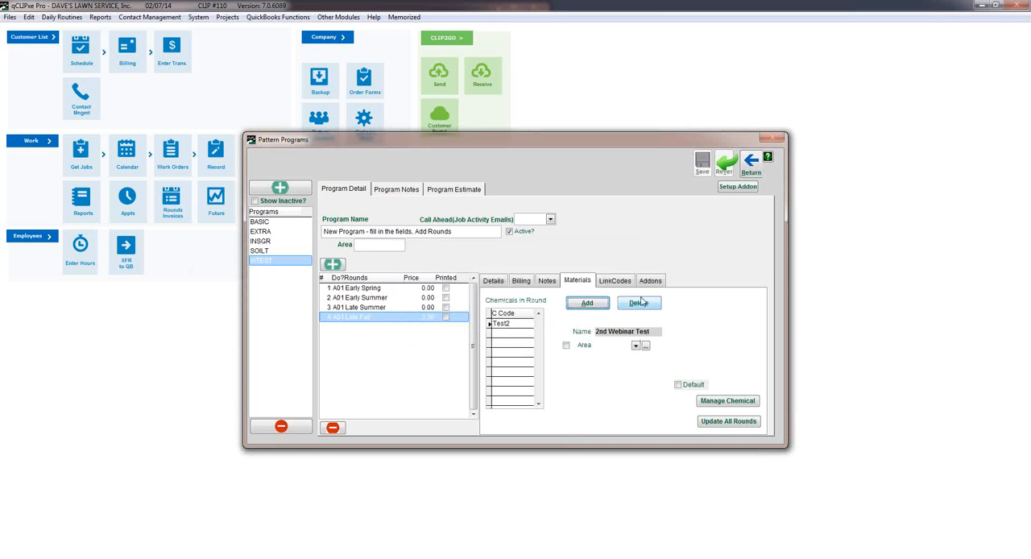
{"action": "left_click", "coordinate": [505, 322]}
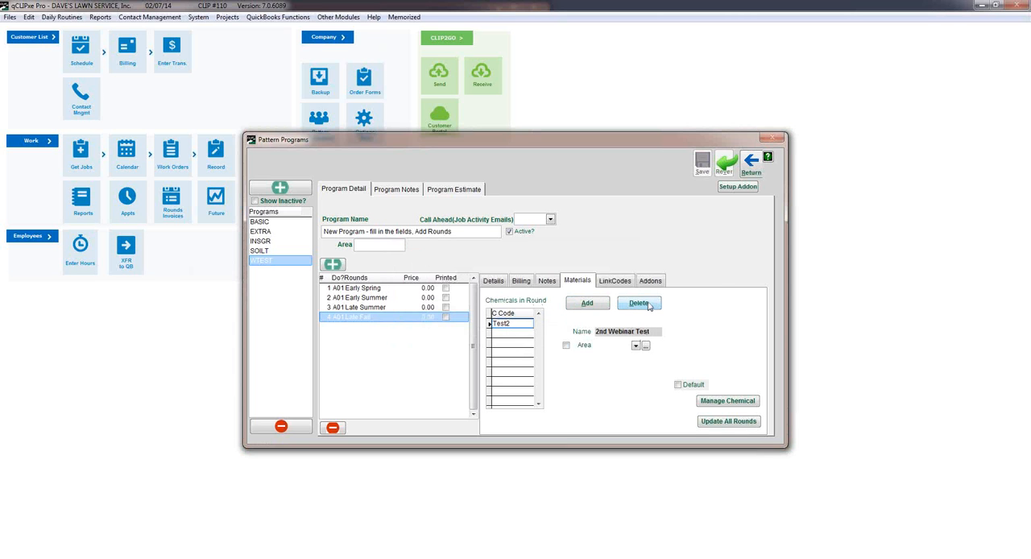
Set the Late Fall round's link code item to Lawn Service.
{"action": "left_click", "coordinate": [625, 281]}
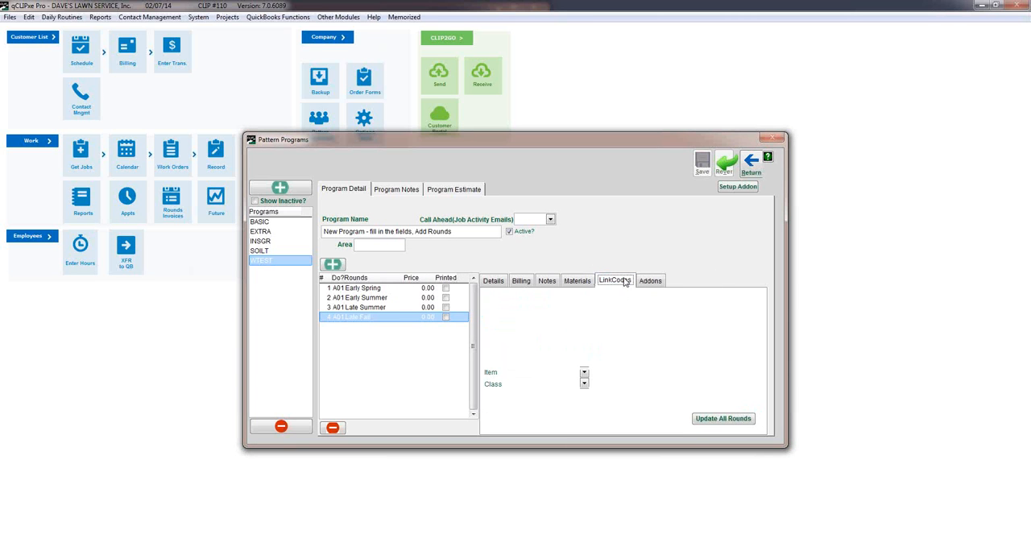
{"action": "left_click", "coordinate": [584, 372]}
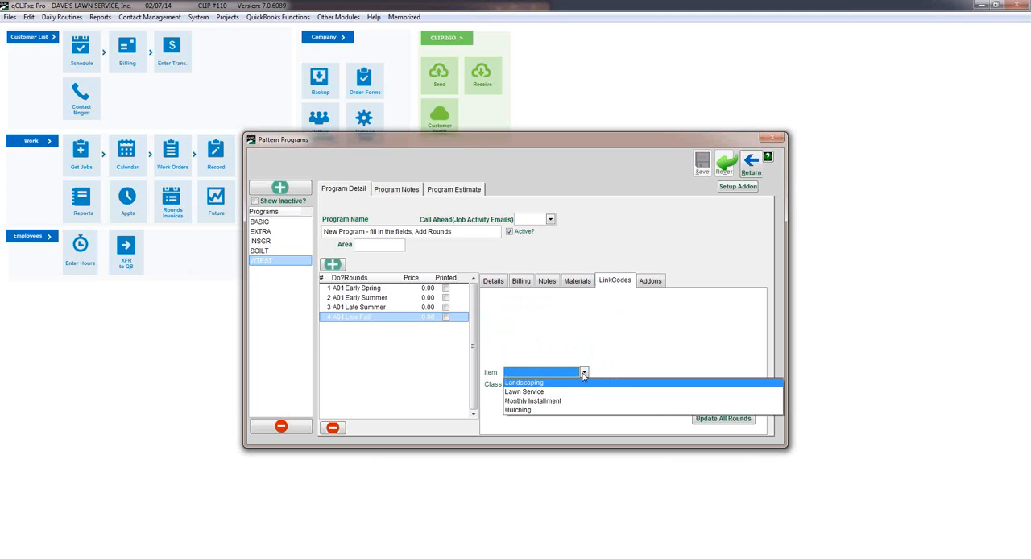
{"action": "left_click", "coordinate": [574, 400]}
{"action": "left_click", "coordinate": [584, 372]}
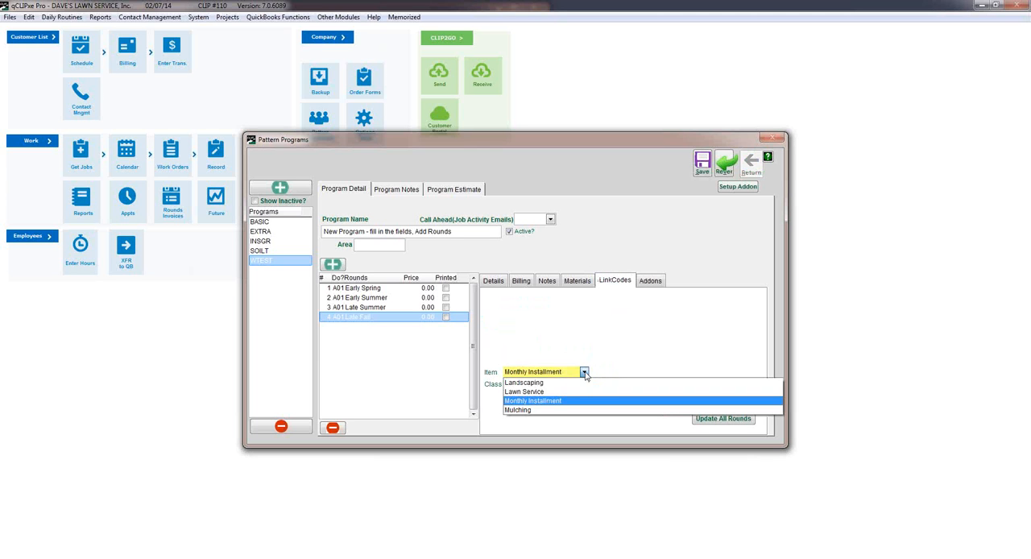
{"action": "left_click", "coordinate": [579, 391]}
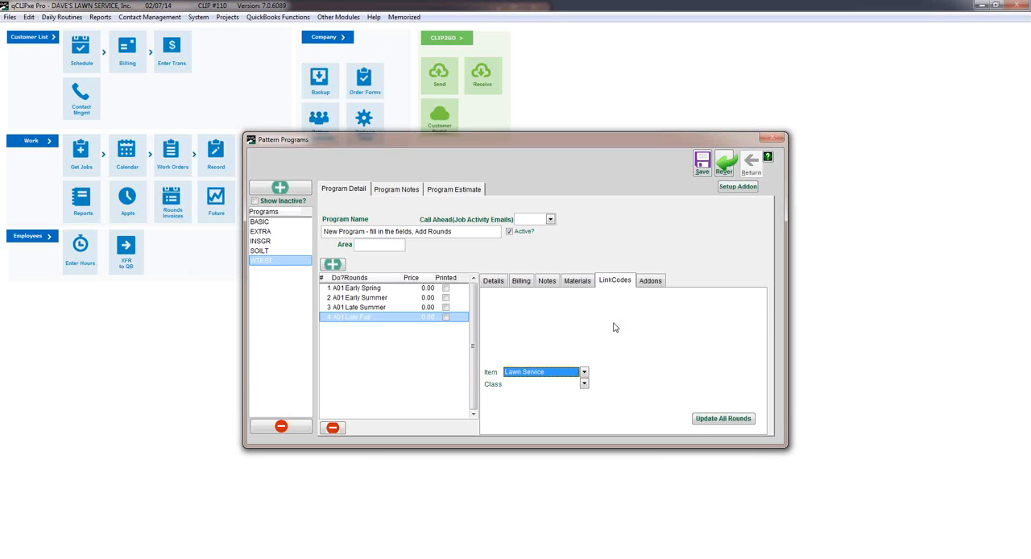
Check the Late Fall round's add-ons, save the pattern program and close it.
{"action": "left_click", "coordinate": [651, 283]}
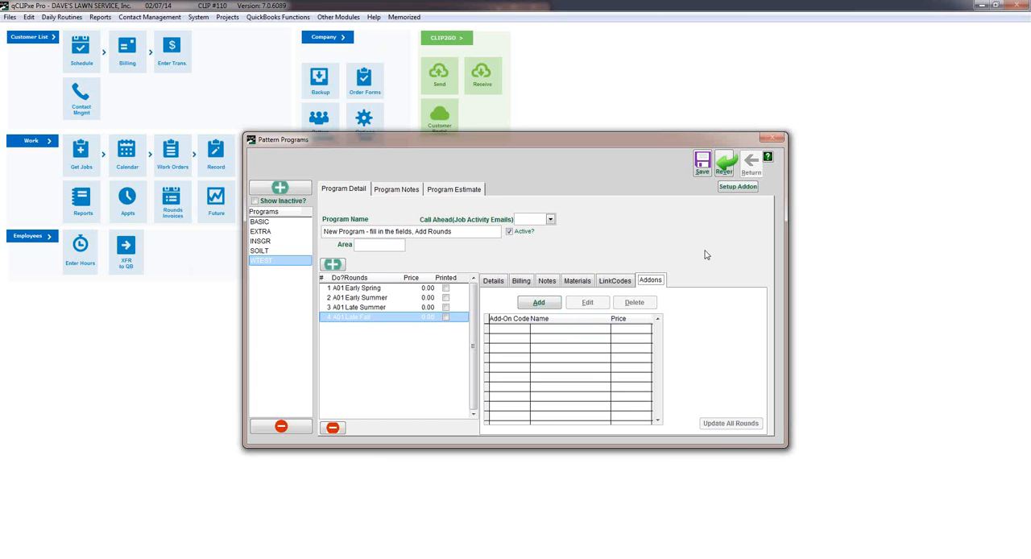
{"action": "left_click", "coordinate": [702, 166]}
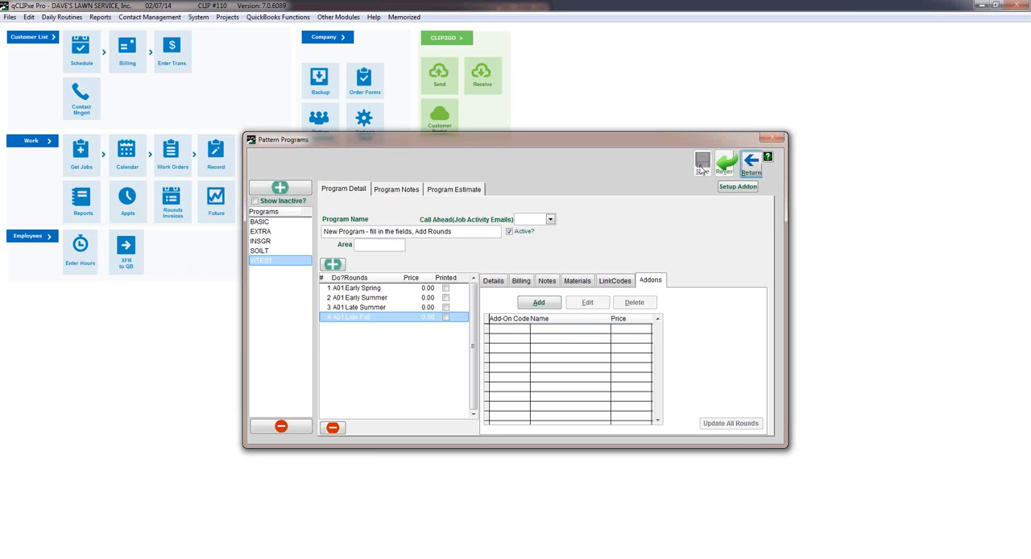
{"action": "left_click", "coordinate": [751, 164]}
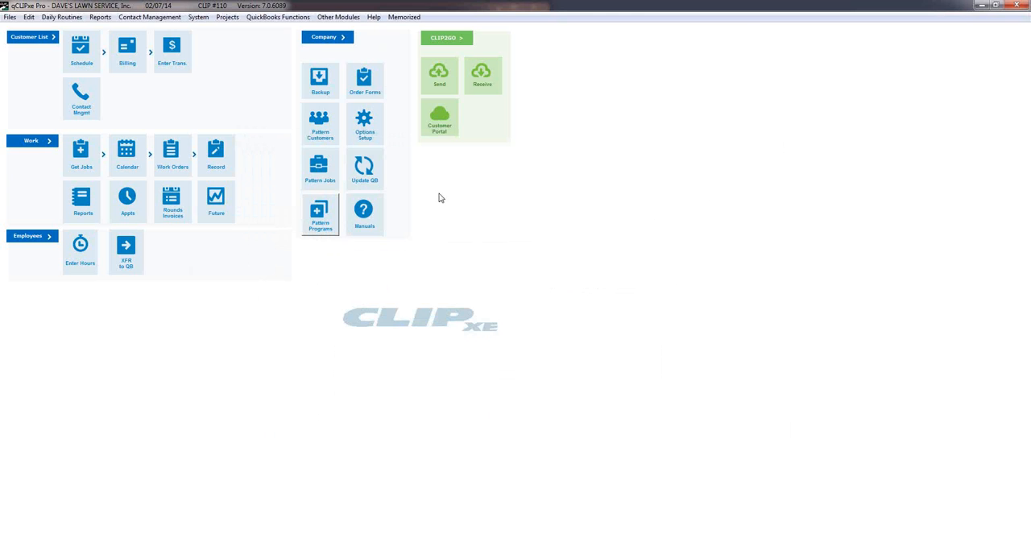
Open the last customer in the customer list and show that customer's programs.
{"action": "left_click", "coordinate": [29, 38]}
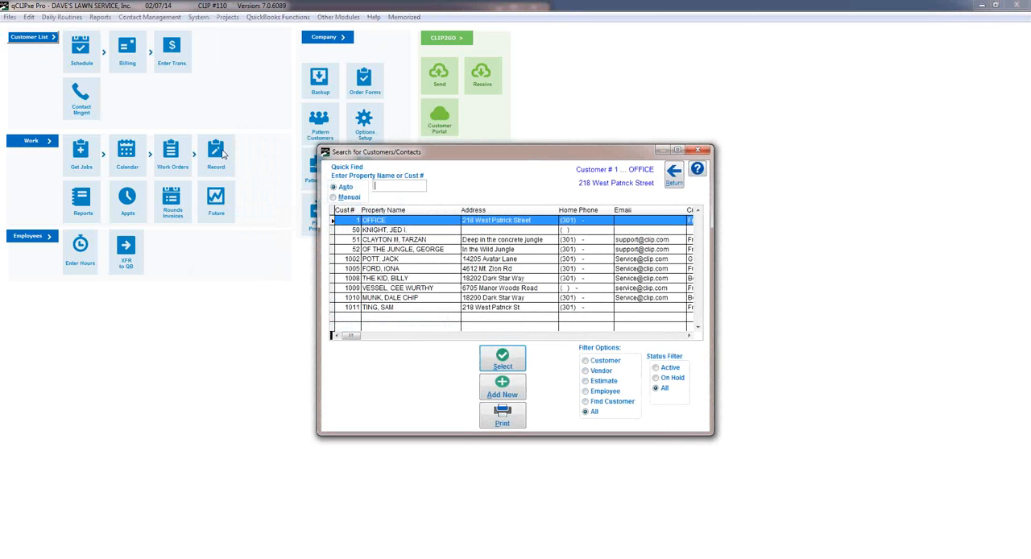
{"action": "double_click", "coordinate": [383, 309]}
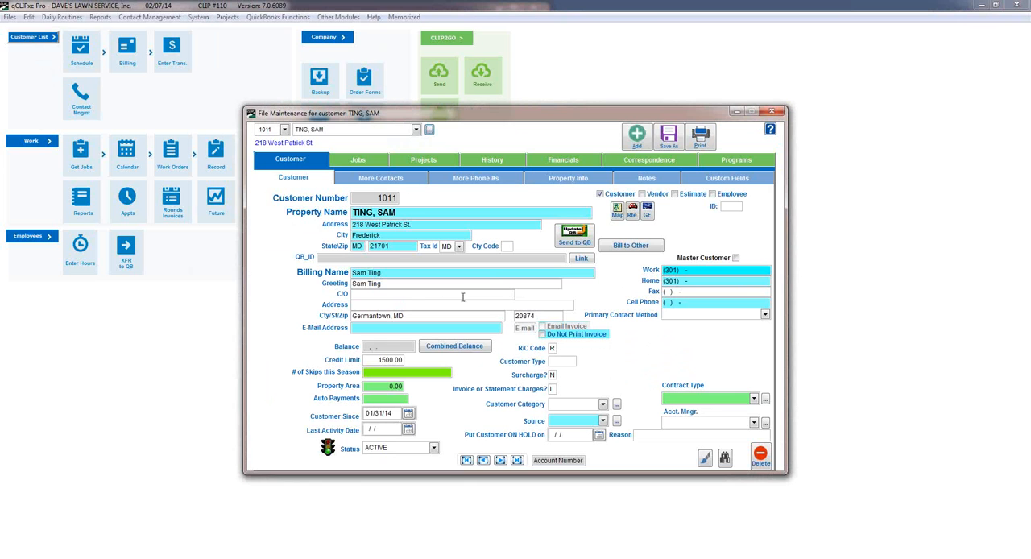
{"action": "left_click", "coordinate": [733, 161]}
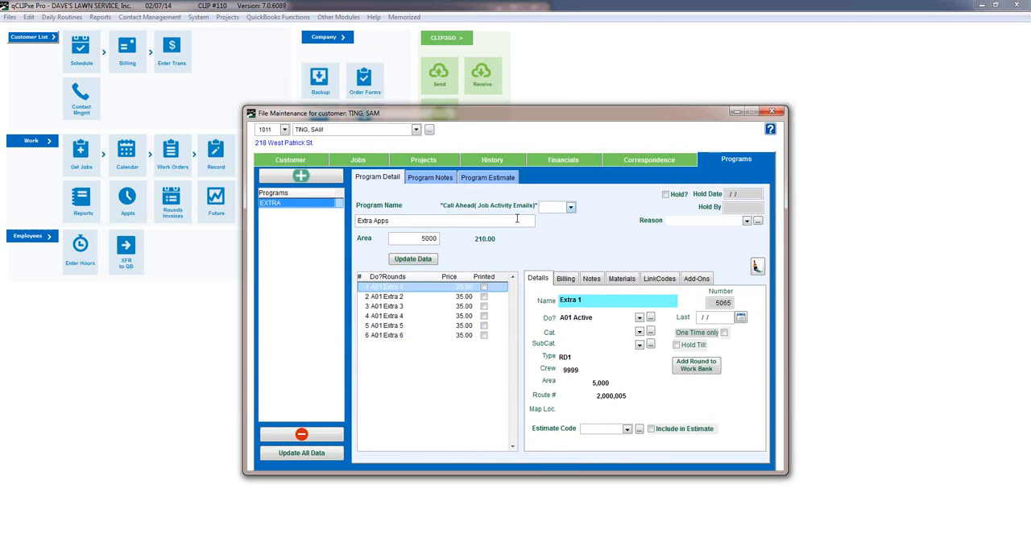
Start adding a program to the customer, choosing WTEST with an area of 5000.
{"action": "left_click", "coordinate": [299, 176]}
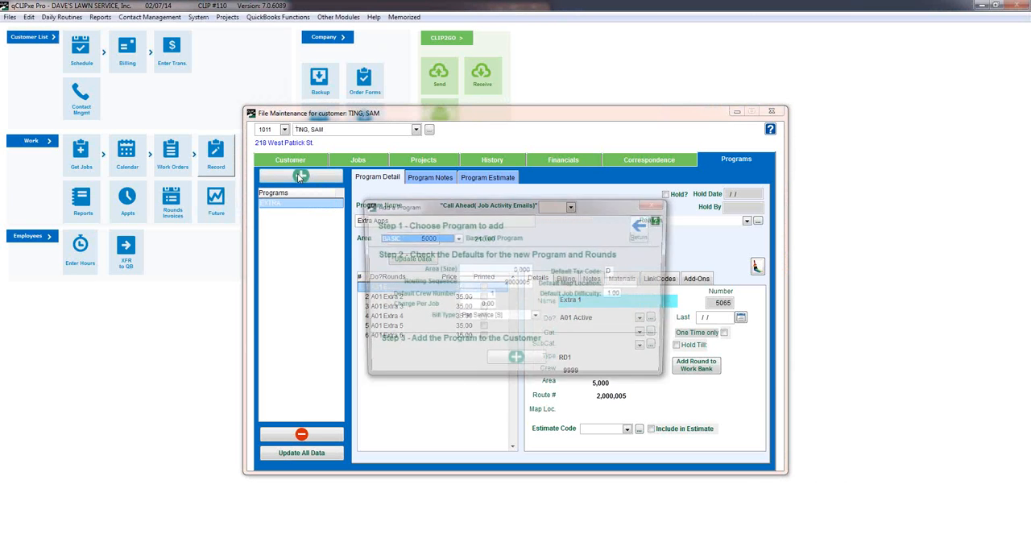
{"action": "left_click_drag", "start_coordinate": [464, 213], "coordinate": [461, 190]}
{"action": "left_click", "coordinate": [453, 216]}
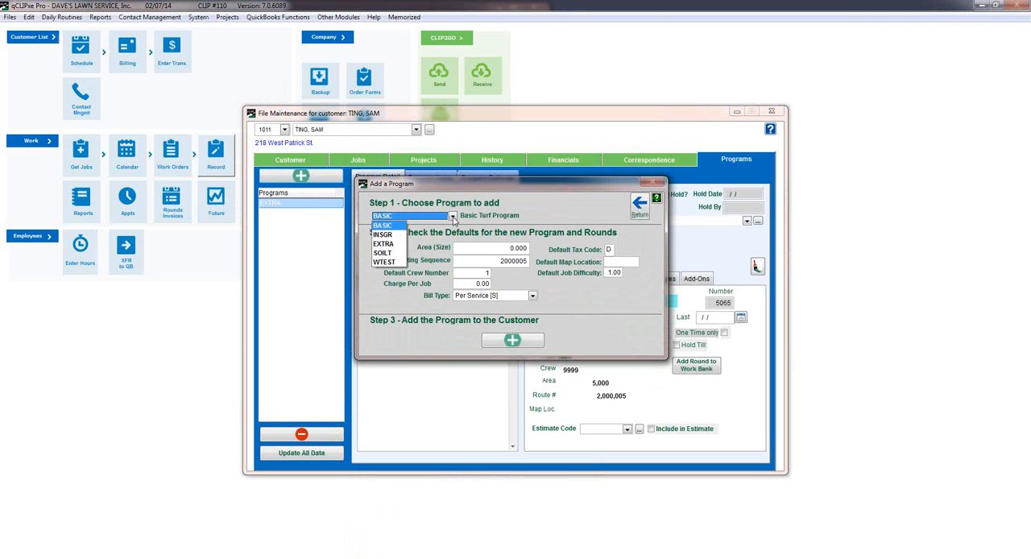
{"action": "left_click", "coordinate": [385, 262]}
{"action": "left_click", "coordinate": [501, 247]}
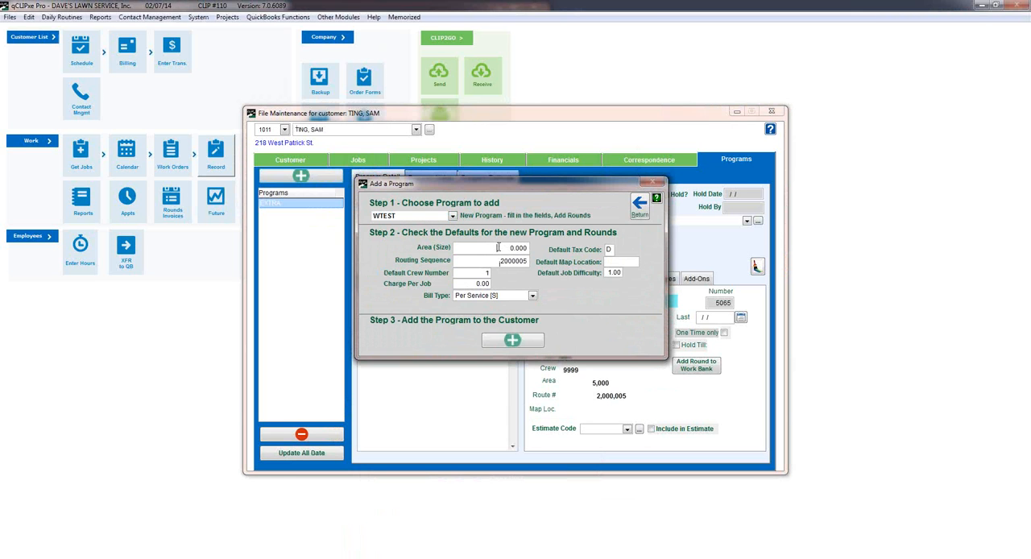
{"action": "type", "text": "5000"}
Check the default crew number, charge per job and job difficulty, and choose Per Service [S] as the bill type.
{"action": "left_click", "coordinate": [477, 273]}
{"action": "left_click", "coordinate": [472, 285]}
{"action": "left_click", "coordinate": [532, 295]}
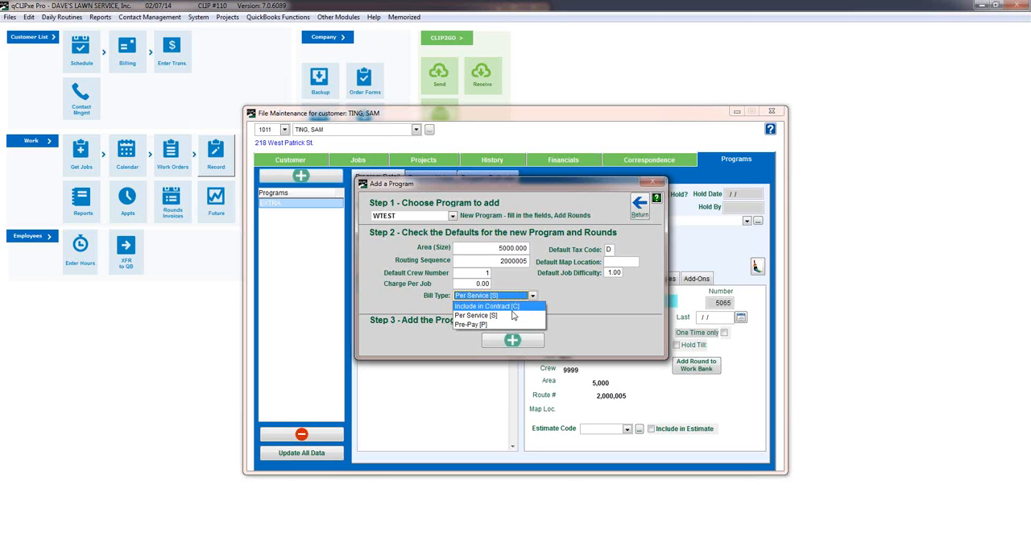
{"action": "left_click", "coordinate": [513, 316]}
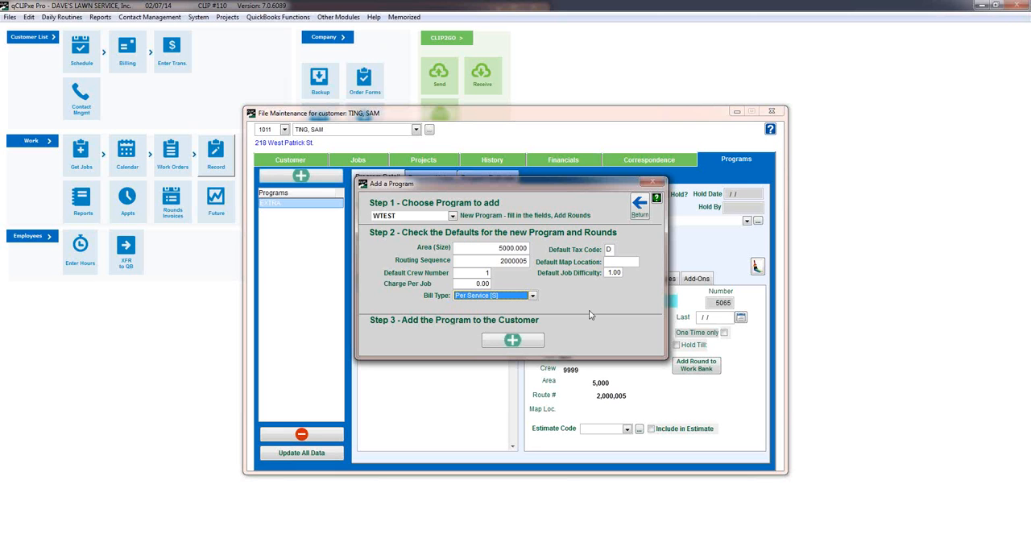
{"action": "left_click", "coordinate": [608, 273]}
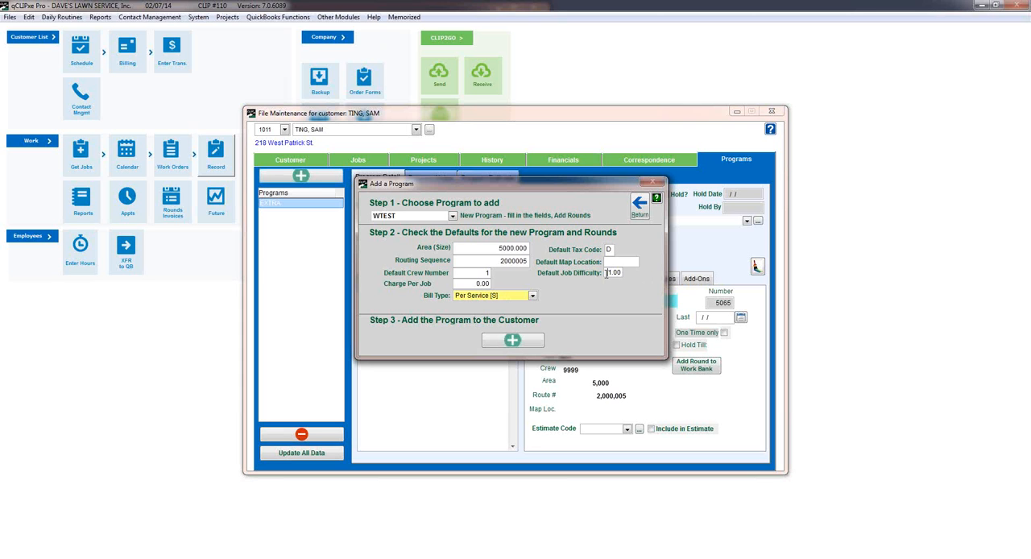
{"action": "left_click_drag", "start_coordinate": [606, 273], "coordinate": [629, 273]}
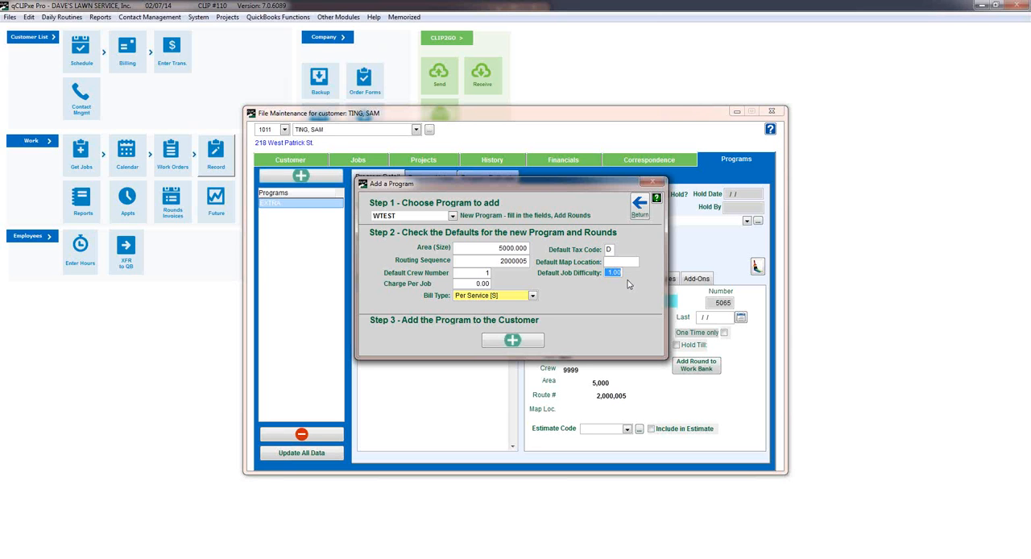
Edit the default job difficulty and add the WTEST program to the customer.
{"action": "type", "text": "1.9"}
{"action": "key", "text": "BackSpace"}
{"action": "key", "text": "BackSpace"}
{"action": "key", "text": "BackSpace"}
{"action": "type", "text": "0.10"}
{"action": "key", "text": "BackSpace"}
{"action": "key", "text": "BackSpace"}
{"action": "left_click", "coordinate": [514, 345]}
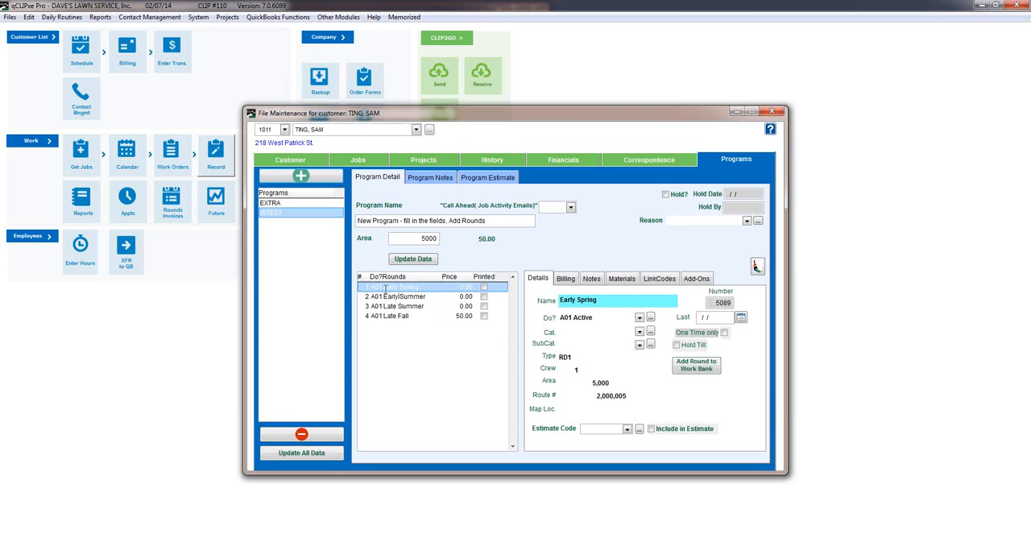
Check the Late Fall round's price and the status options available in its Do setting.
{"action": "left_click", "coordinate": [392, 317]}
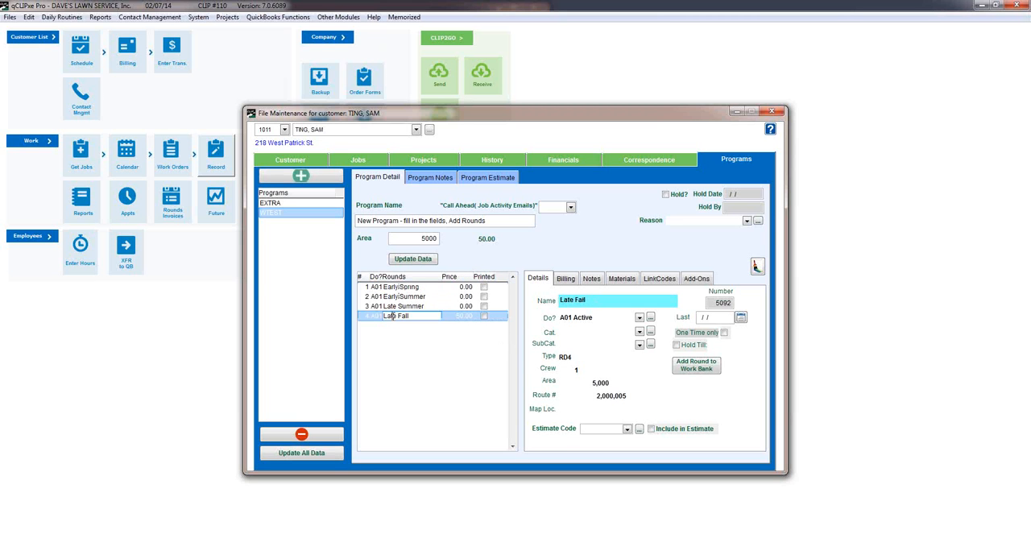
{"action": "left_click", "coordinate": [463, 317]}
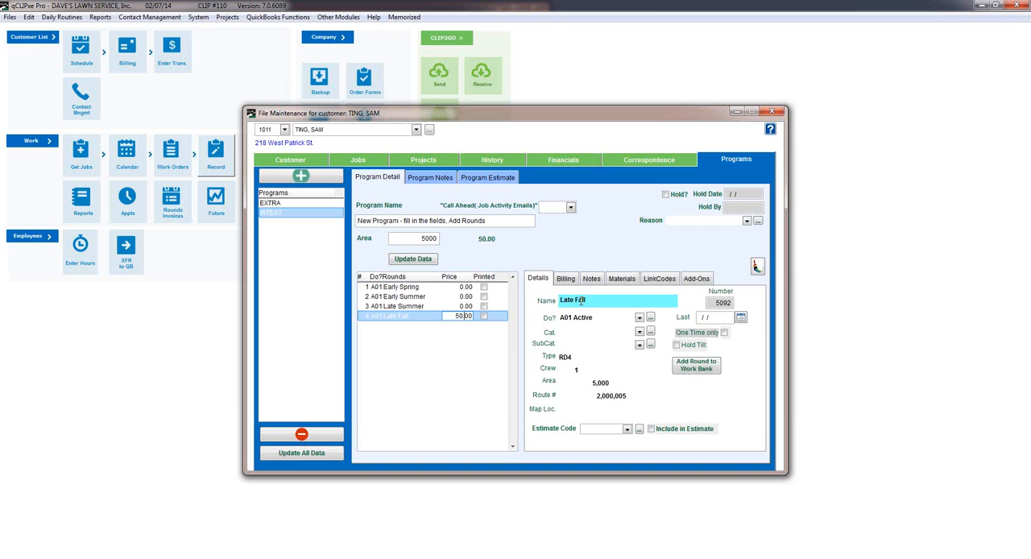
{"action": "left_click", "coordinate": [640, 318]}
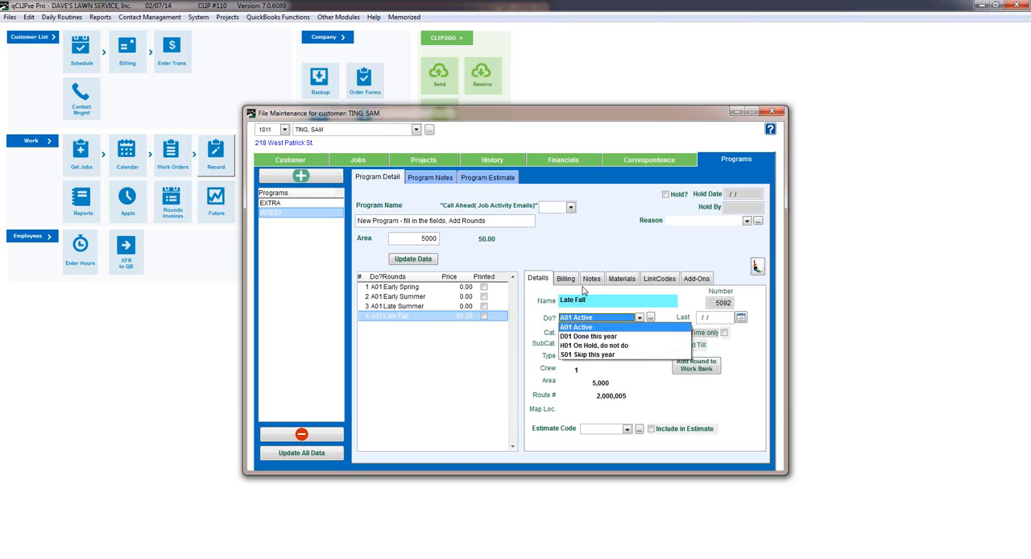
{"action": "left_click", "coordinate": [609, 255]}
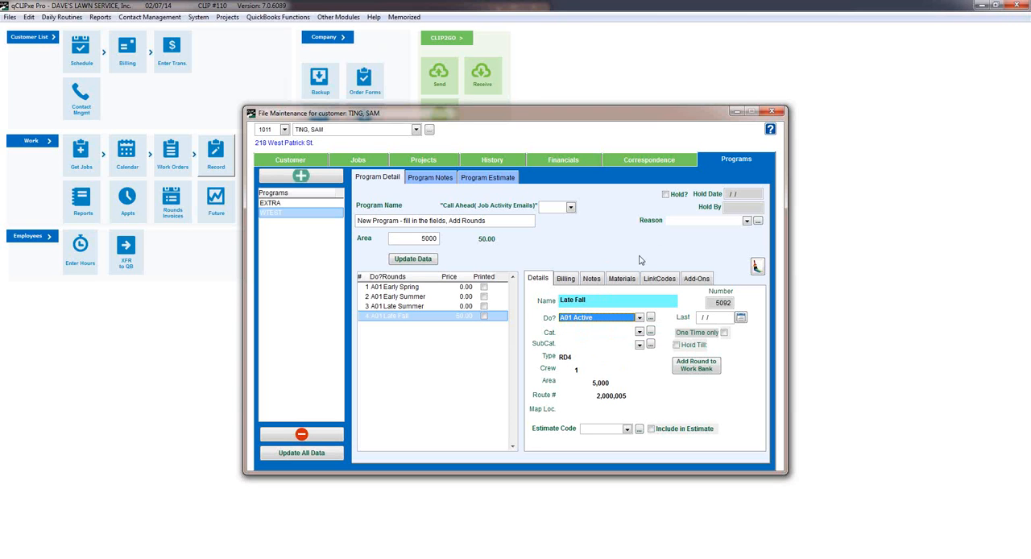
Switch the program's Hold setting on and off, and keep the Late Fall round's Do status at A01 Active.
{"action": "left_click", "coordinate": [665, 195]}
{"action": "left_click", "coordinate": [665, 194]}
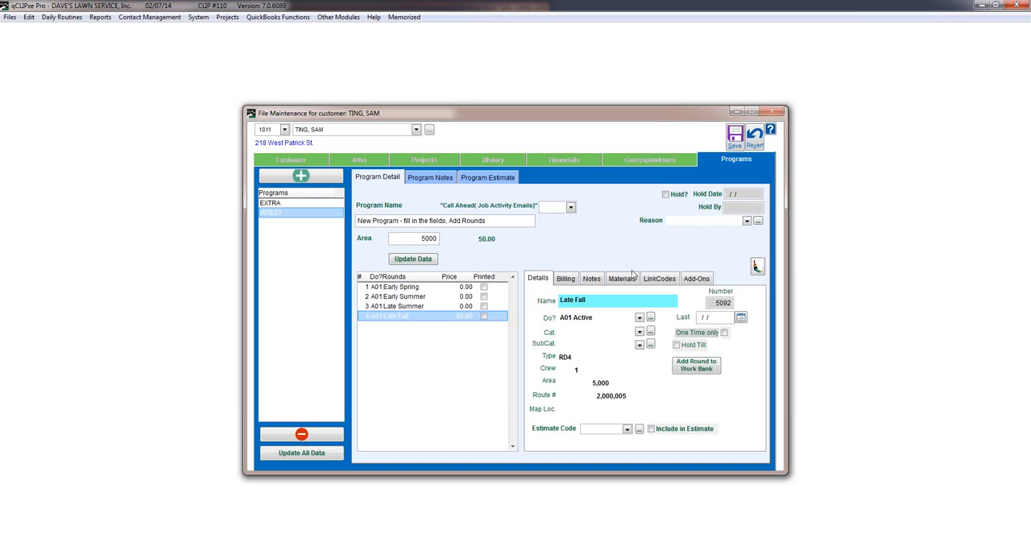
{"action": "left_click", "coordinate": [639, 318]}
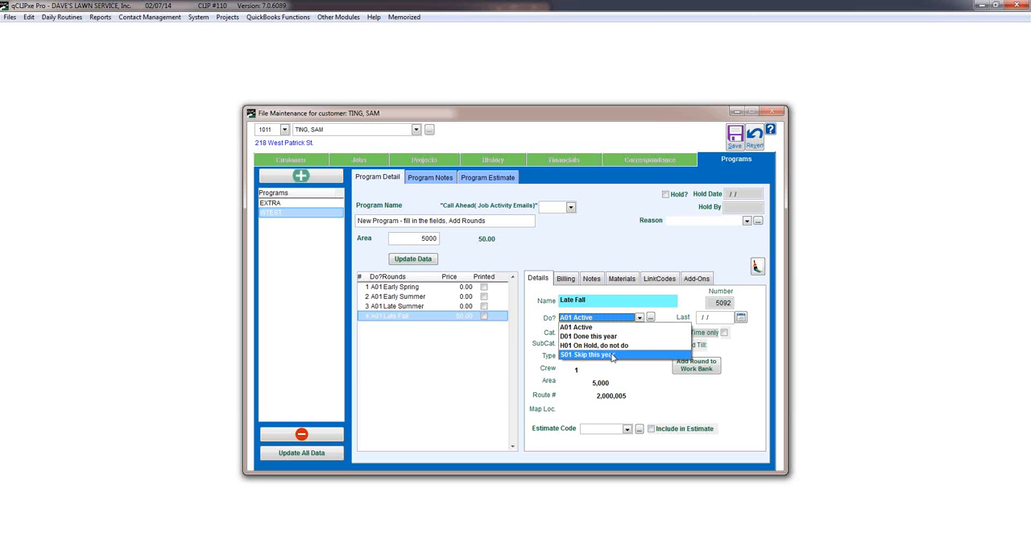
{"action": "left_click", "coordinate": [601, 328]}
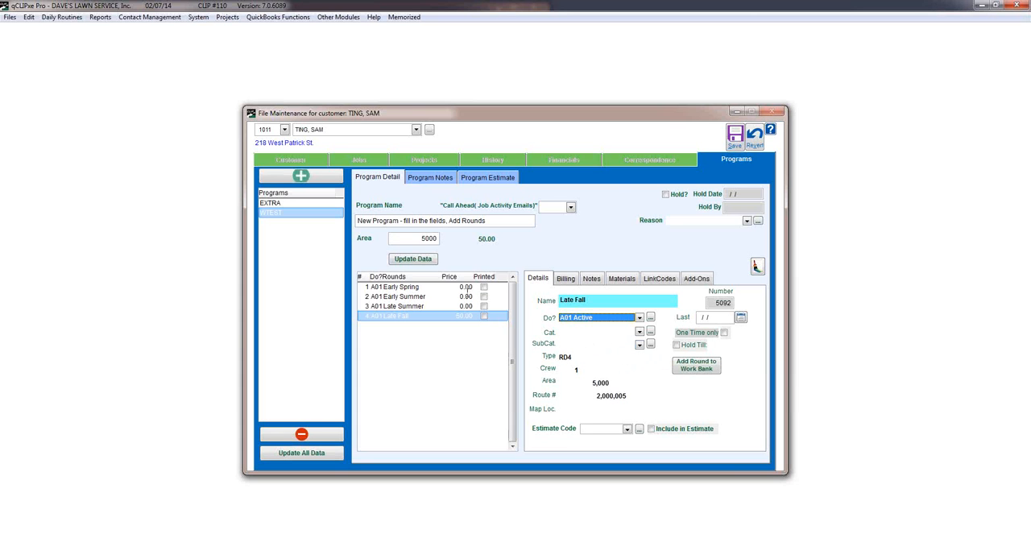
Start a bulk data update for the WTEST program's rounds with crew 3 and route number 25.
{"action": "left_click", "coordinate": [425, 262]}
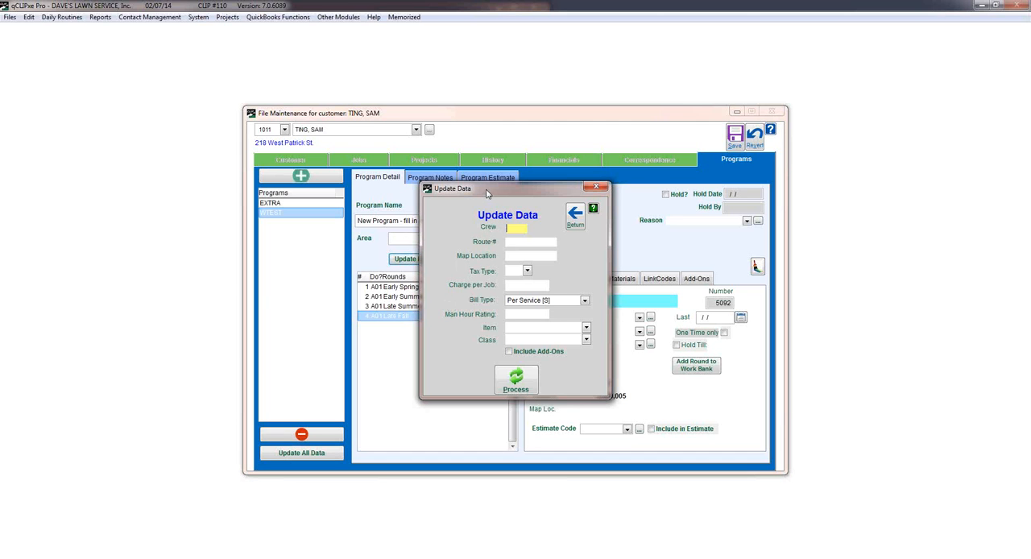
{"action": "left_click_drag", "start_coordinate": [487, 193], "coordinate": [657, 155]}
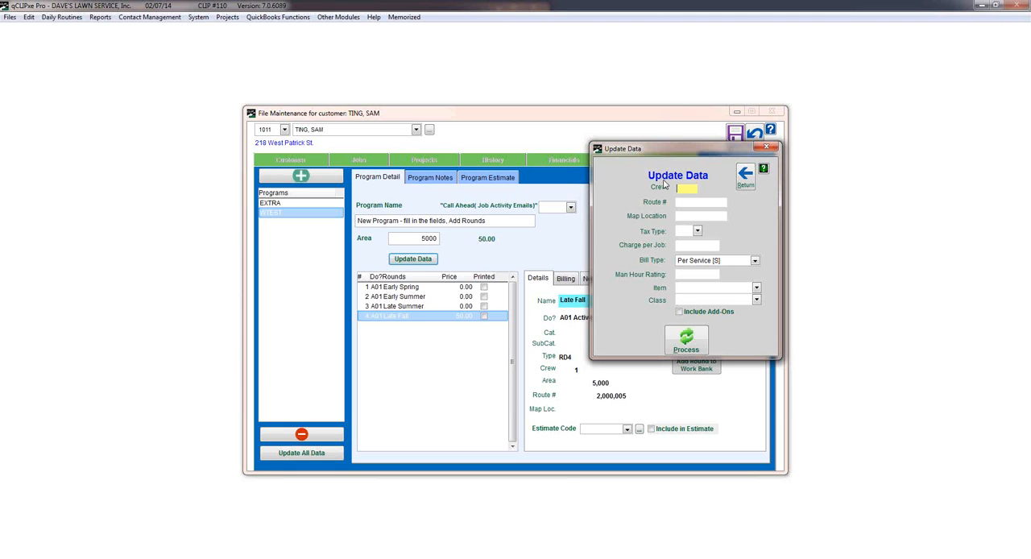
{"action": "type", "text": "3"}
{"action": "left_click", "coordinate": [690, 201]}
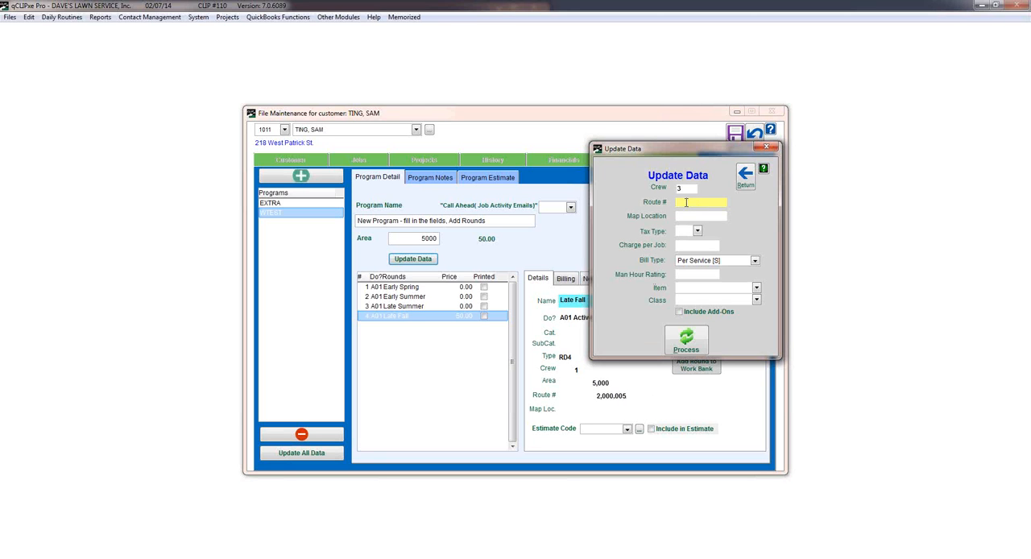
{"action": "type", "text": "20"}
{"action": "key", "text": "BackSpace"}
{"action": "type", "text": "5"}
{"action": "left_click", "coordinate": [691, 215]}
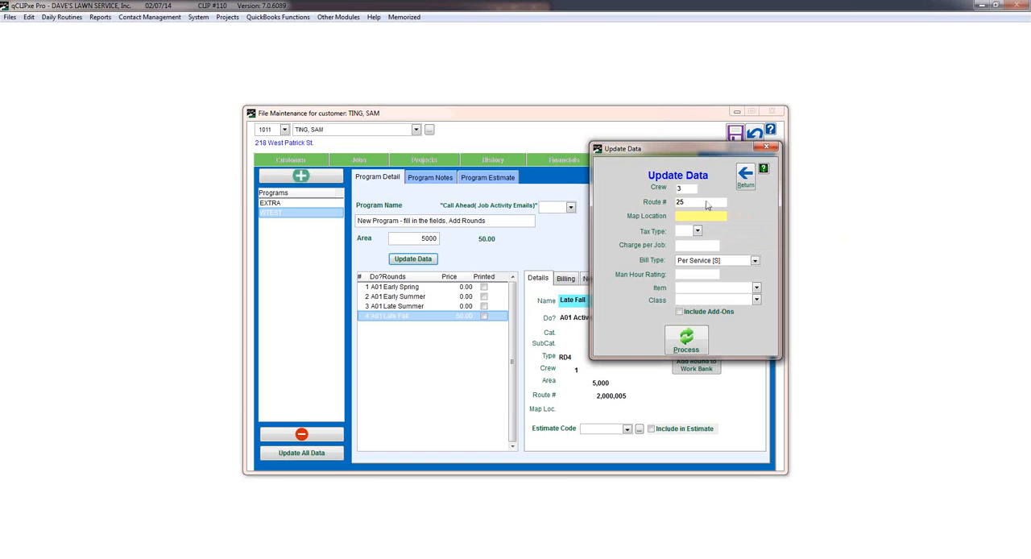
Set the charge per job to 55 with bill type Per Service [S] and apply the update to all rounds.
{"action": "left_click_drag", "start_coordinate": [697, 154], "coordinate": [745, 113]}
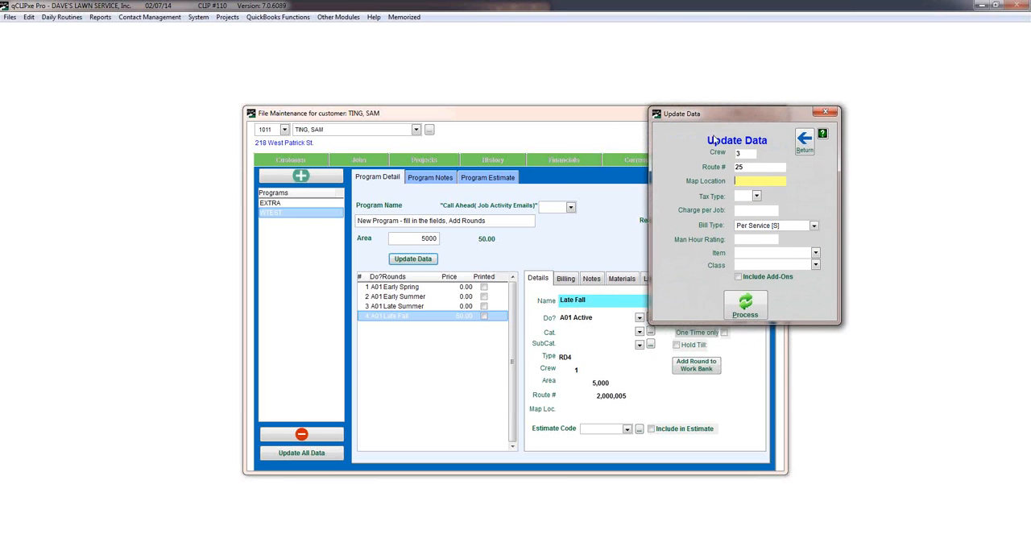
{"action": "left_click", "coordinate": [769, 211]}
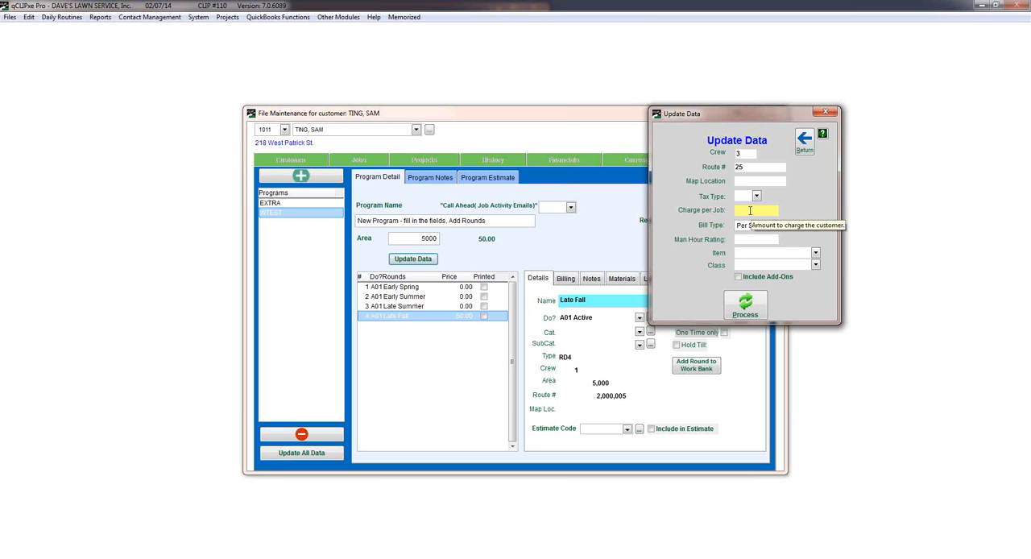
{"action": "type", "text": "50"}
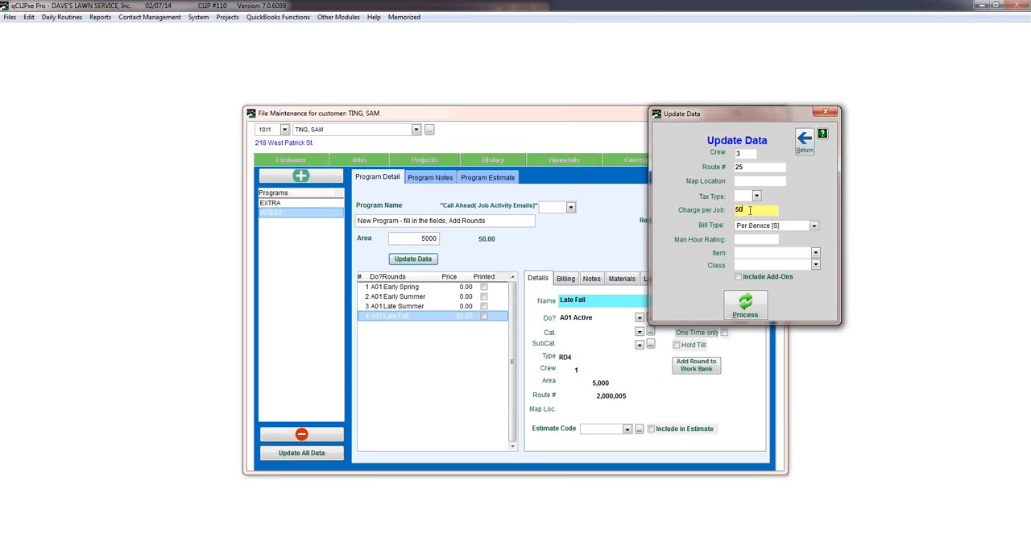
{"action": "key", "text": "BackSpace"}
{"action": "type", "text": "5"}
{"action": "left_click", "coordinate": [813, 226]}
{"action": "left_click", "coordinate": [813, 222]}
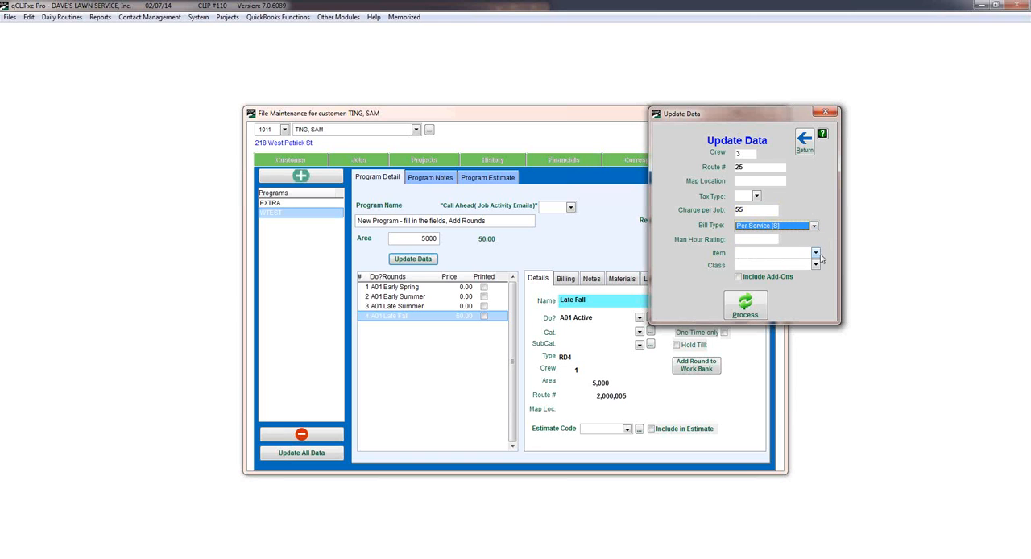
{"action": "left_click", "coordinate": [815, 253]}
{"action": "left_click", "coordinate": [715, 275]}
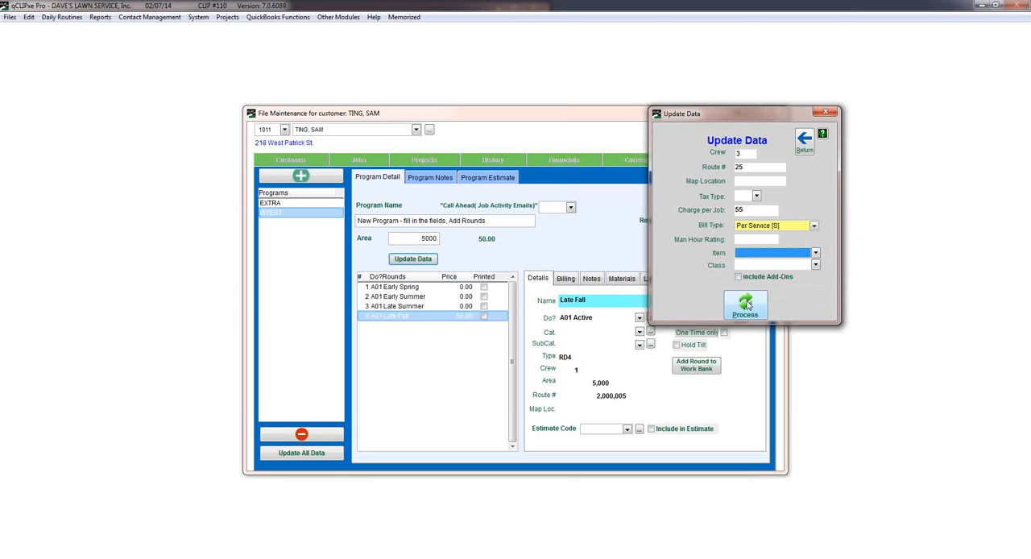
{"action": "left_click", "coordinate": [745, 306]}
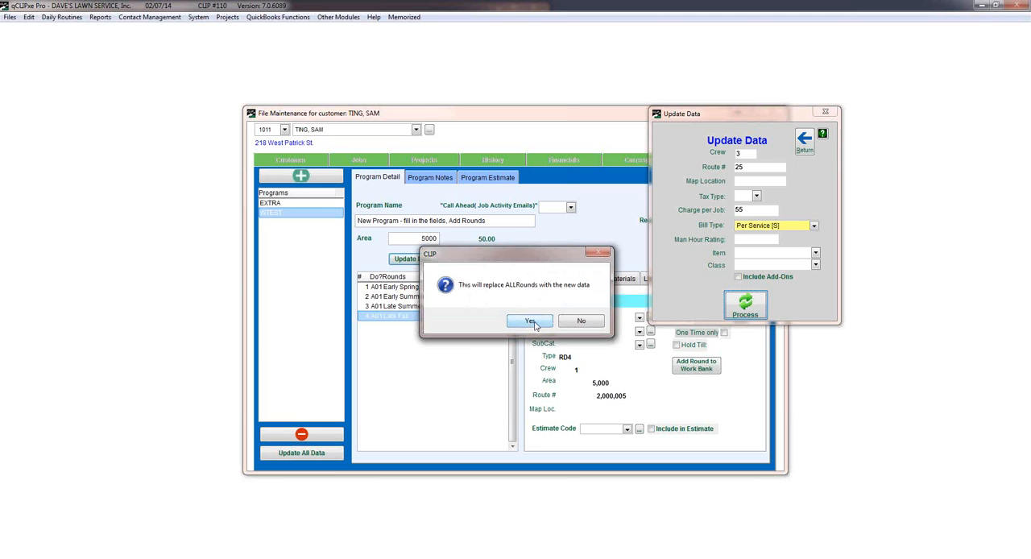
{"action": "left_click", "coordinate": [533, 325]}
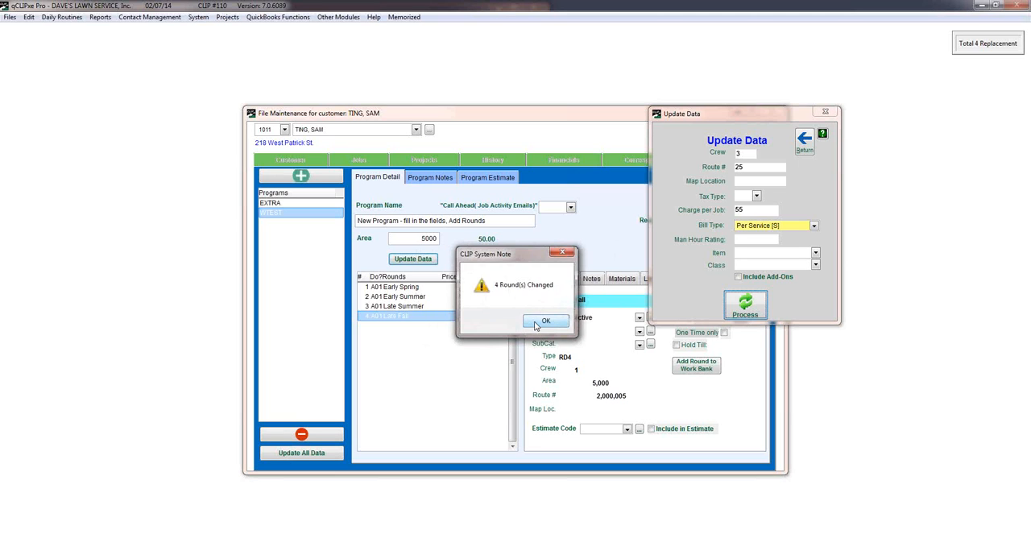
{"action": "left_click", "coordinate": [545, 321]}
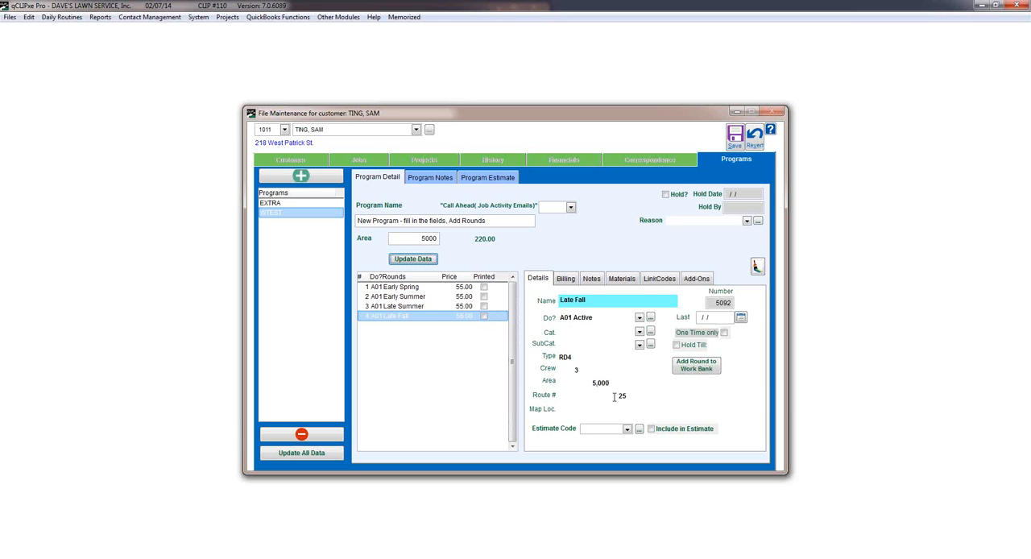
Check the updated Late Summer, Early Summer and Early Spring rounds, and view the bulk update options again.
{"action": "left_click", "coordinate": [453, 306]}
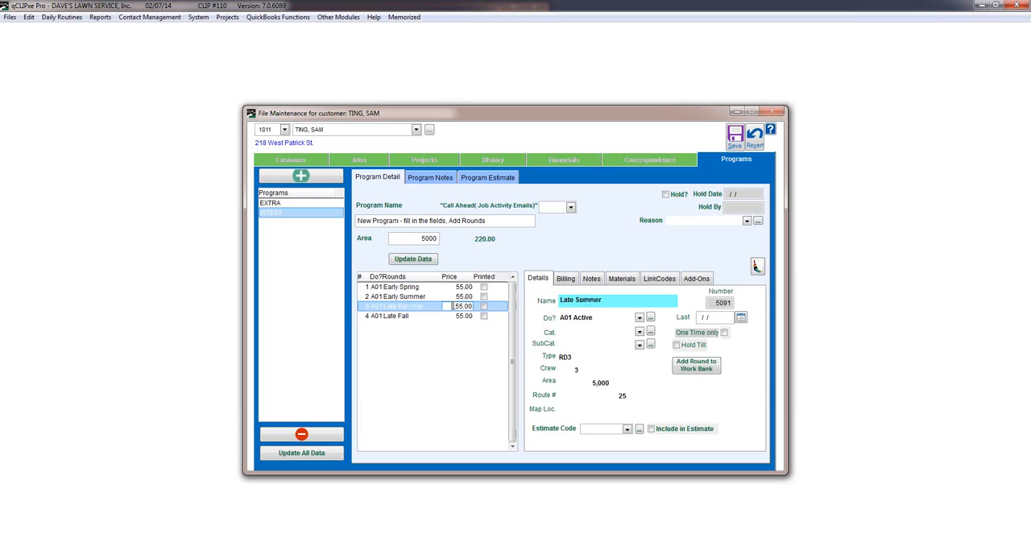
{"action": "left_click", "coordinate": [432, 297]}
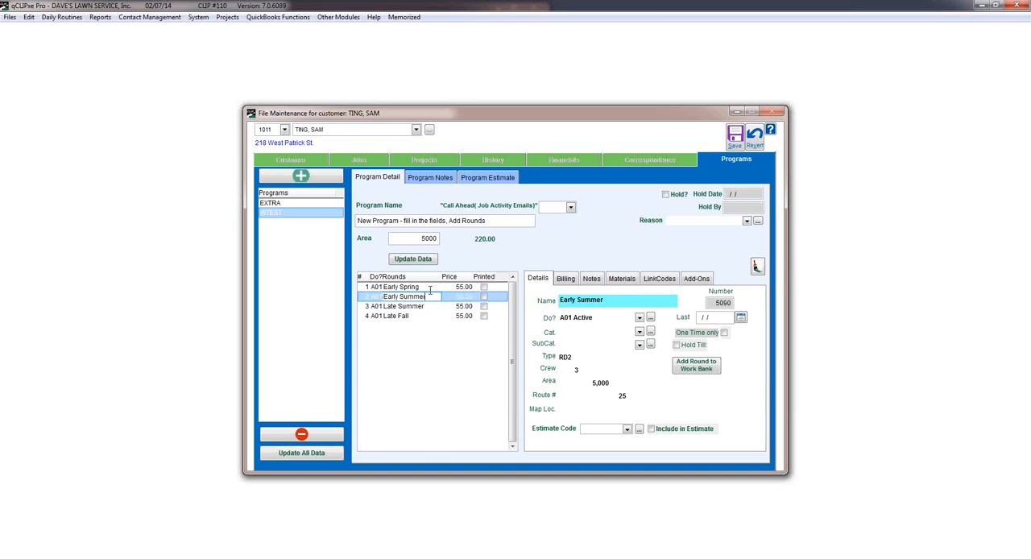
{"action": "left_click", "coordinate": [429, 288]}
{"action": "left_click", "coordinate": [427, 296]}
{"action": "left_click", "coordinate": [413, 260]}
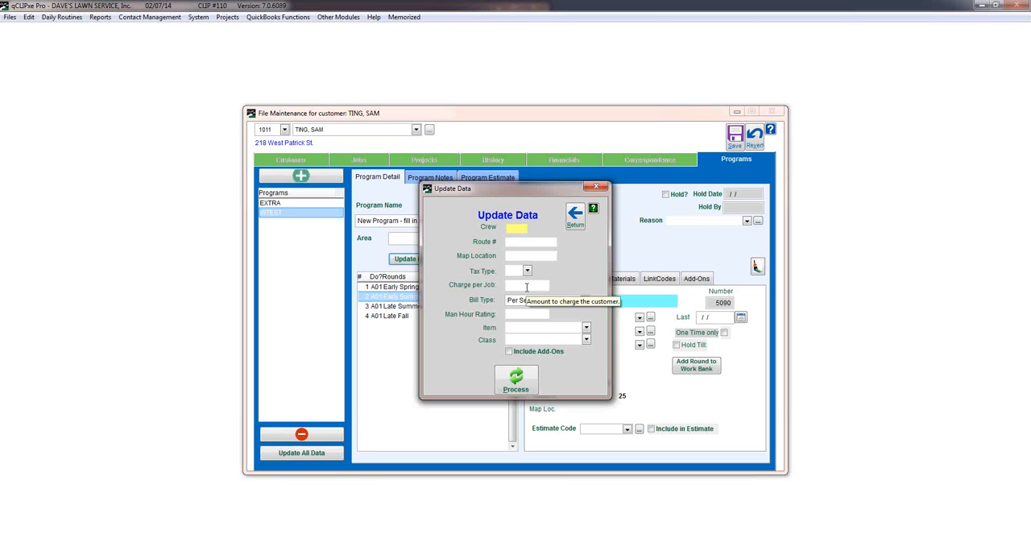
{"action": "left_click", "coordinate": [575, 216]}
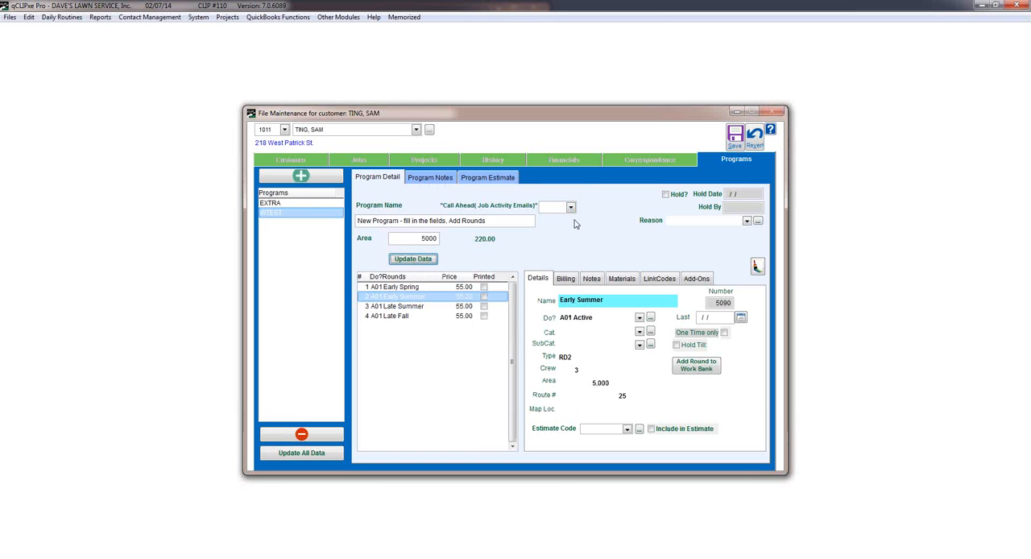
Look through the program's notes and estimate options, and save and close the customer record.
{"action": "left_click", "coordinate": [427, 181]}
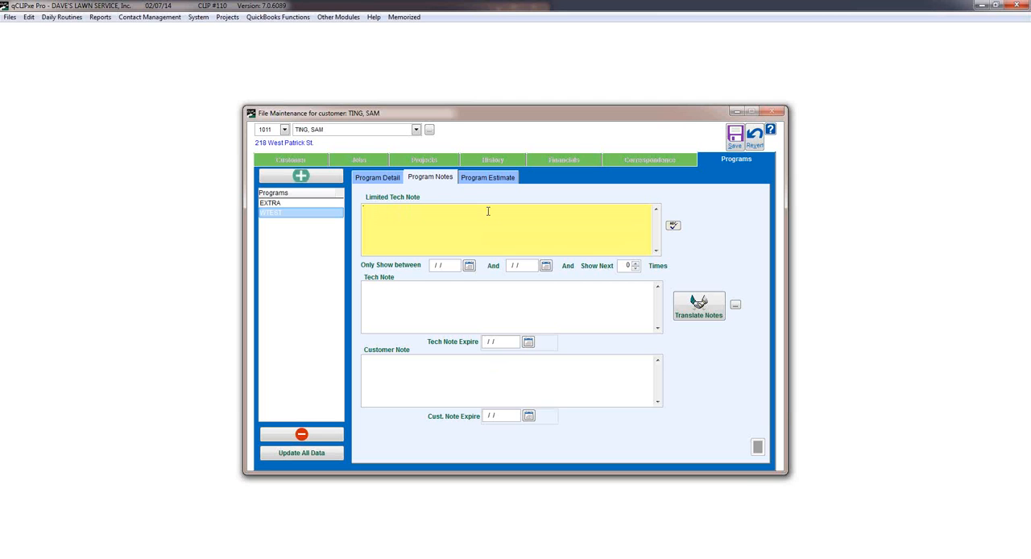
{"action": "left_click", "coordinate": [493, 179]}
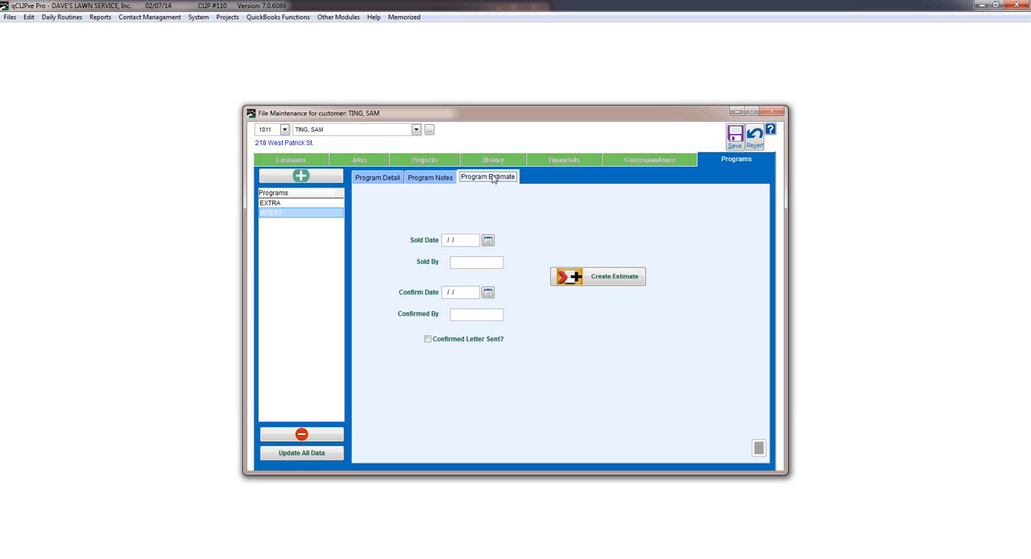
{"action": "left_click", "coordinate": [591, 277]}
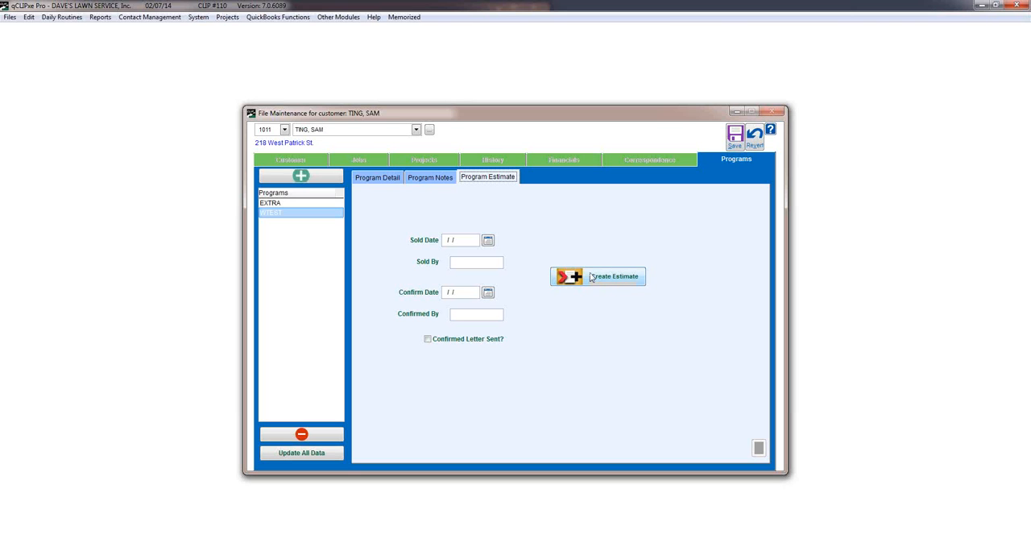
{"action": "left_click", "coordinate": [384, 177]}
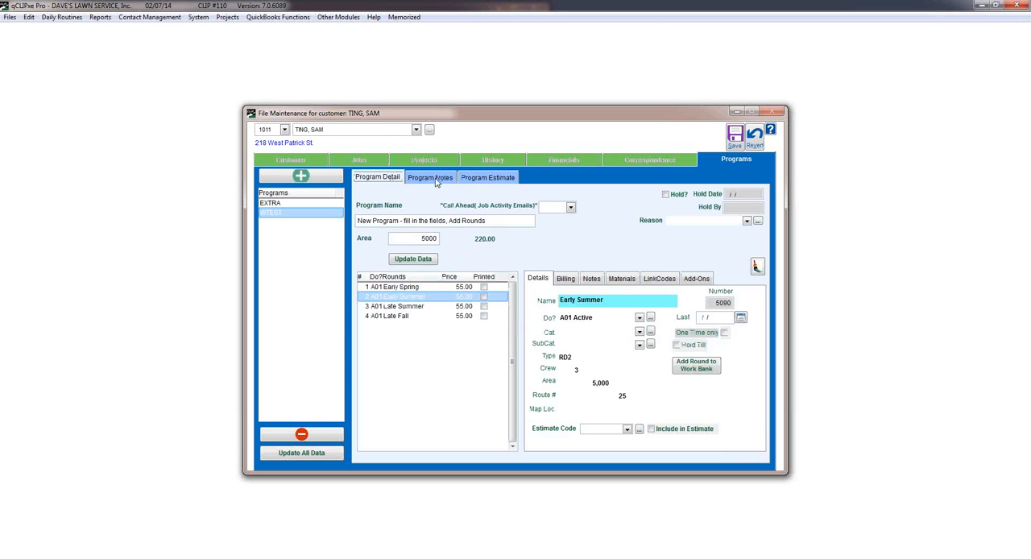
{"action": "left_click", "coordinate": [734, 135]}
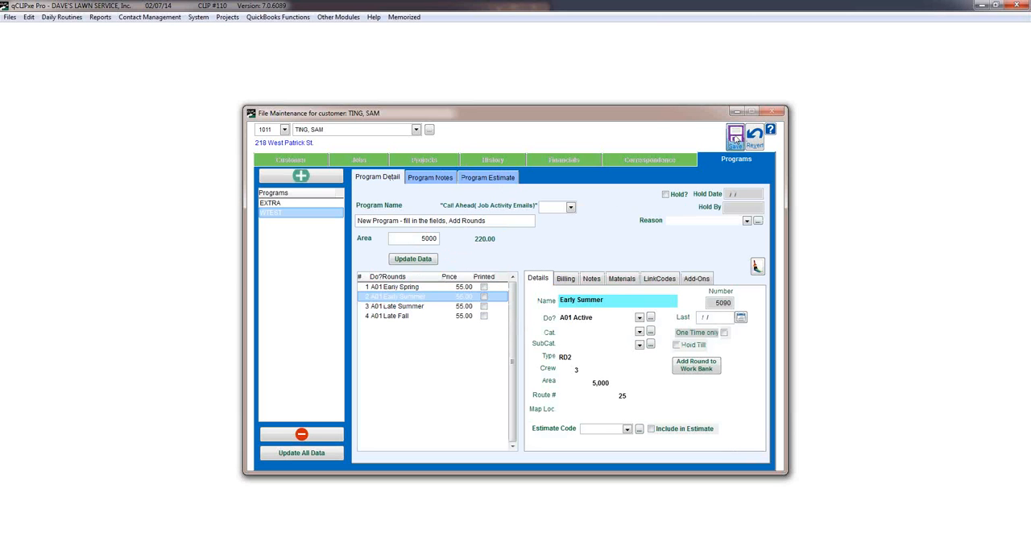
{"action": "left_click", "coordinate": [773, 114]}
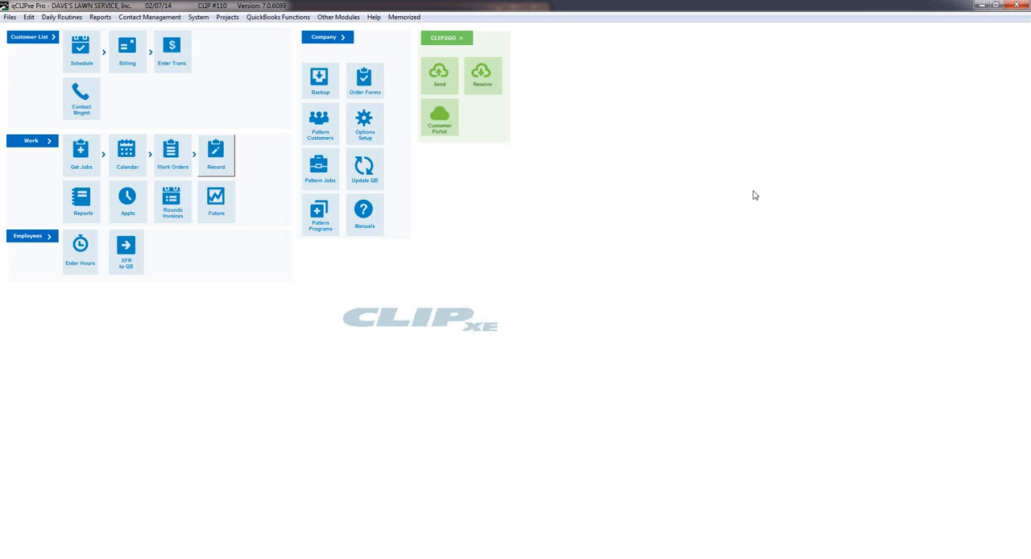
Start printing rounds invoices, including the WTEST program and its Early Spring round.
{"action": "left_click", "coordinate": [173, 198]}
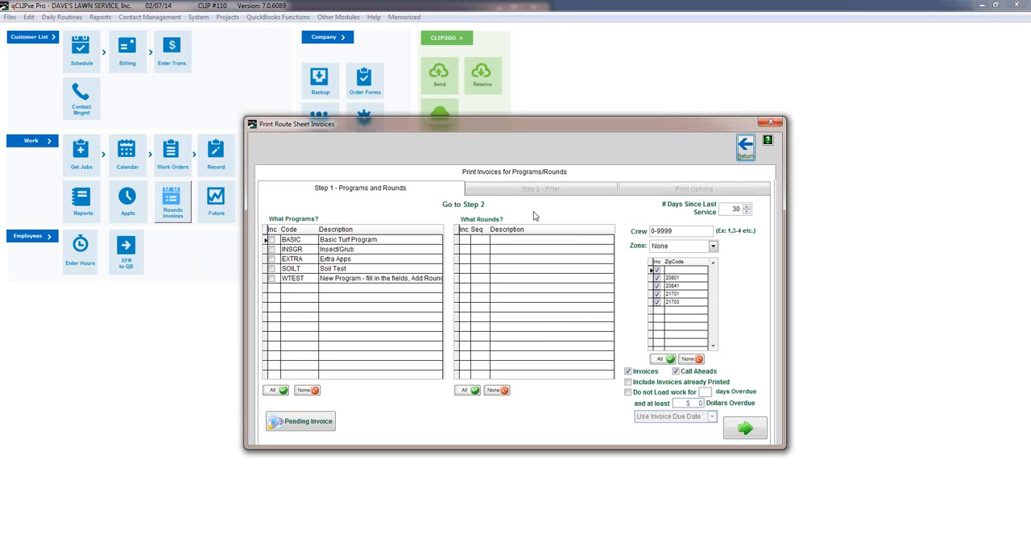
{"action": "left_click", "coordinate": [273, 279]}
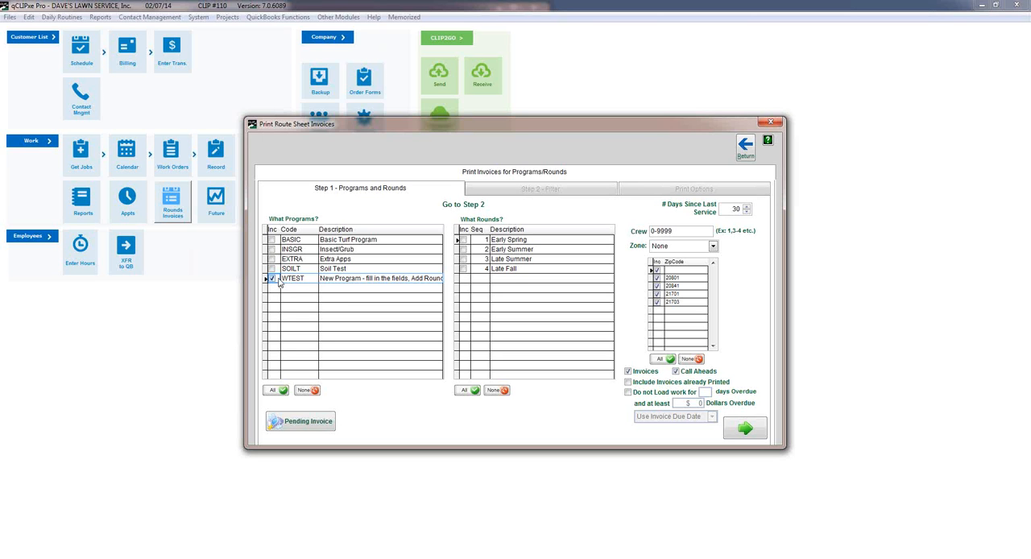
{"action": "left_click", "coordinate": [463, 240]}
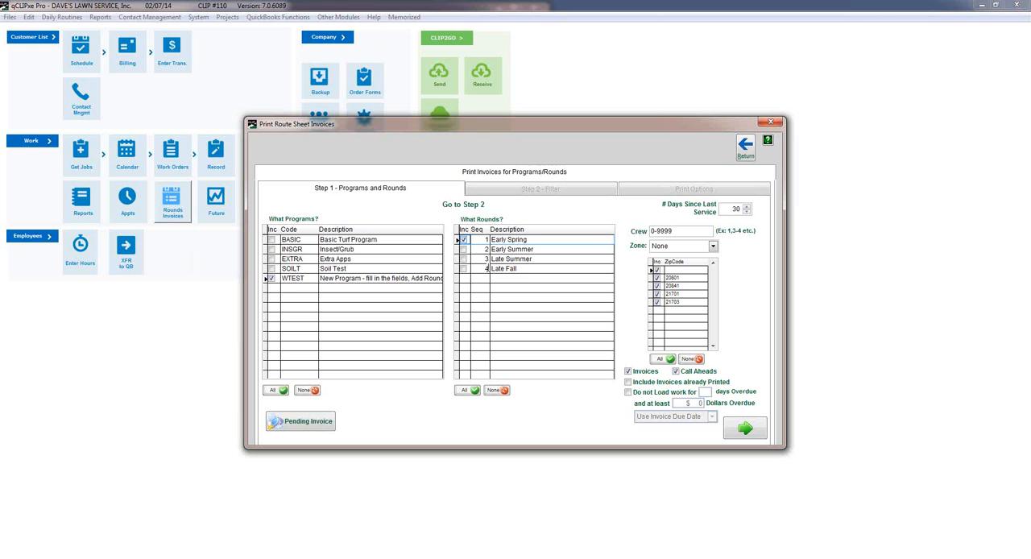
Set the number of days since last service to 1 and check the crew range for the invoices.
{"action": "left_click", "coordinate": [725, 209]}
{"action": "type", "text": "11"}
{"action": "key", "text": "BackSpace"}
{"action": "key", "text": "BackSpace"}
{"action": "type", "text": "1"}
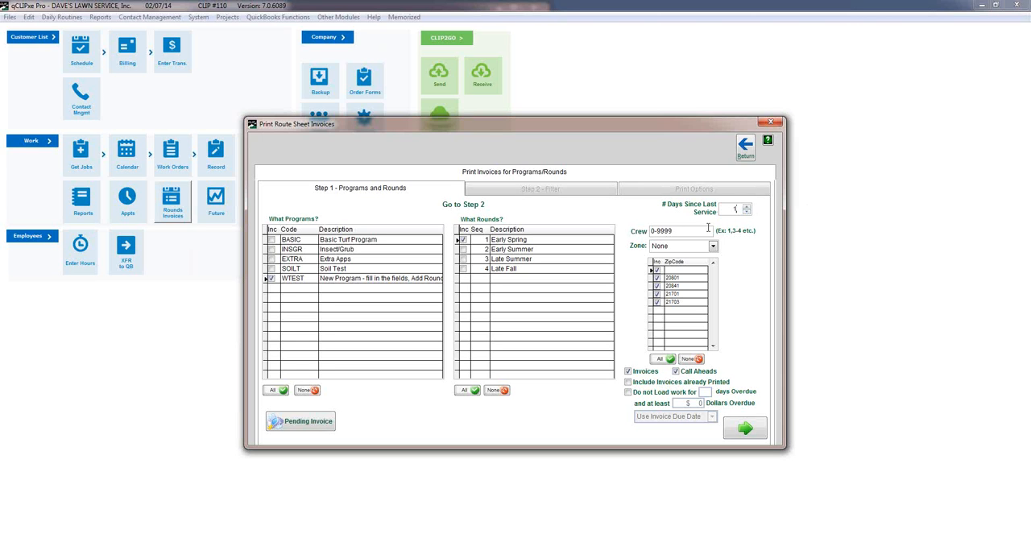
{"action": "left_click_drag", "start_coordinate": [681, 231], "coordinate": [645, 230]}
{"action": "left_click", "coordinate": [759, 324]}
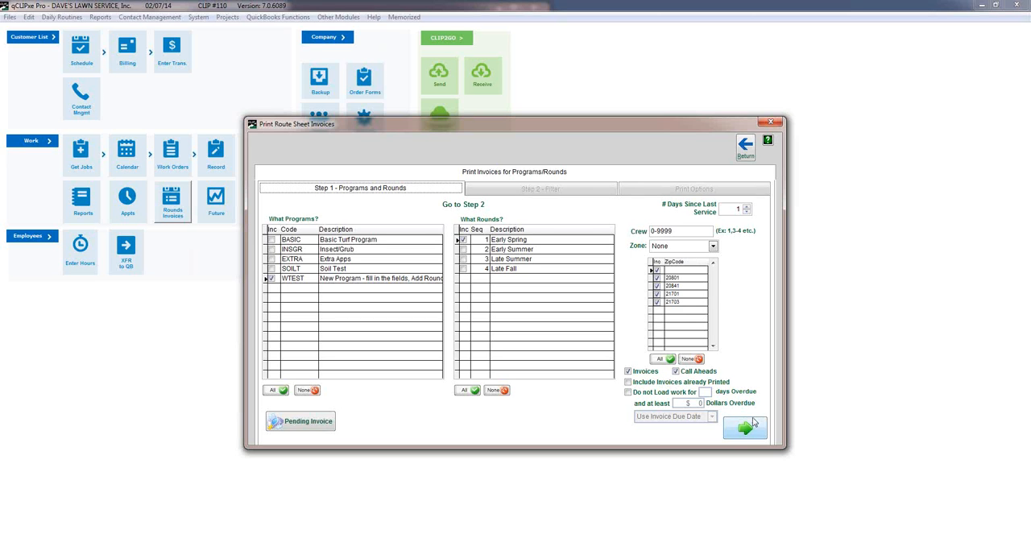
Include the BASIC and INSGR programs with their Spring, Late Spring and Insect/Grub Combo Application rounds, and load the invoices to print.
{"action": "left_click", "coordinate": [746, 427]}
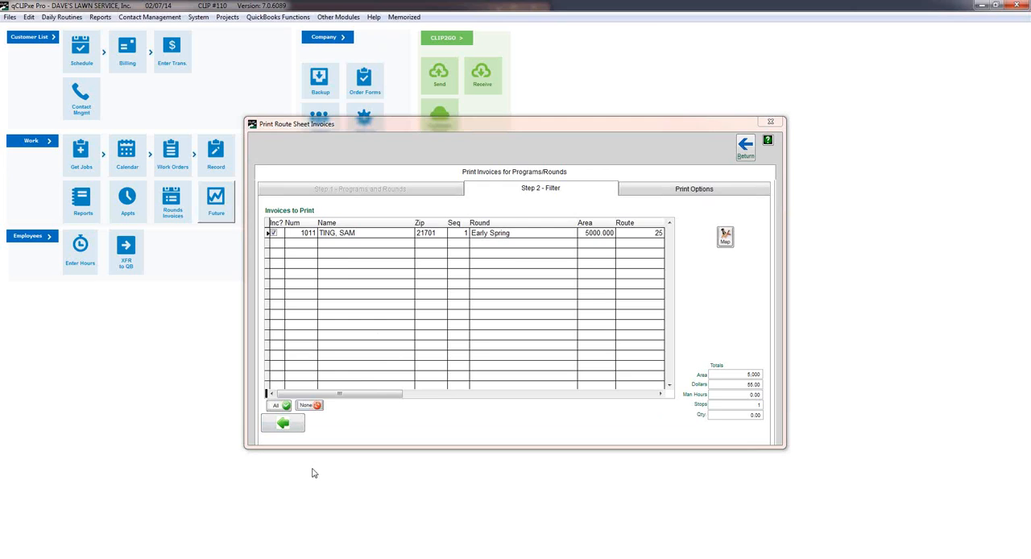
{"action": "left_click", "coordinate": [284, 424]}
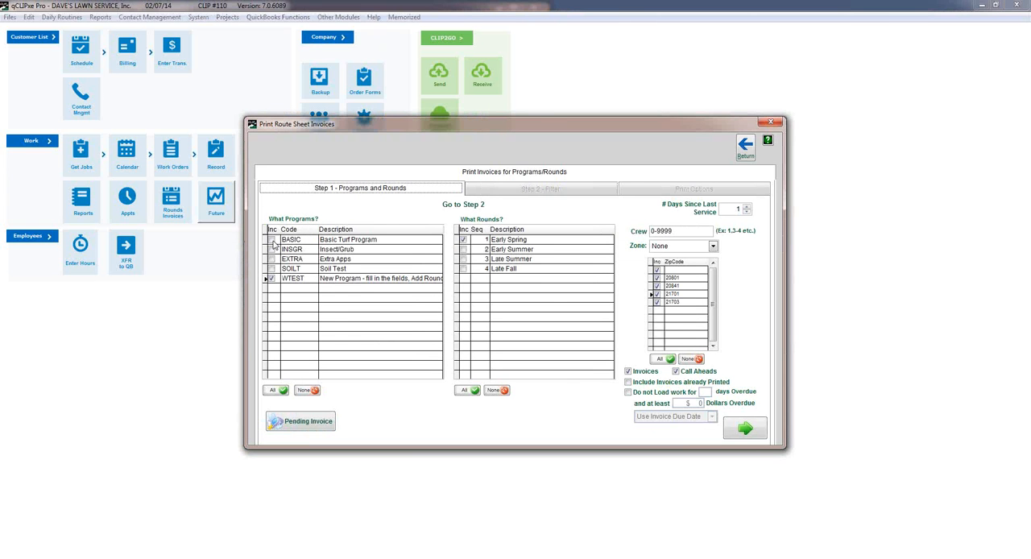
{"action": "left_click", "coordinate": [271, 240]}
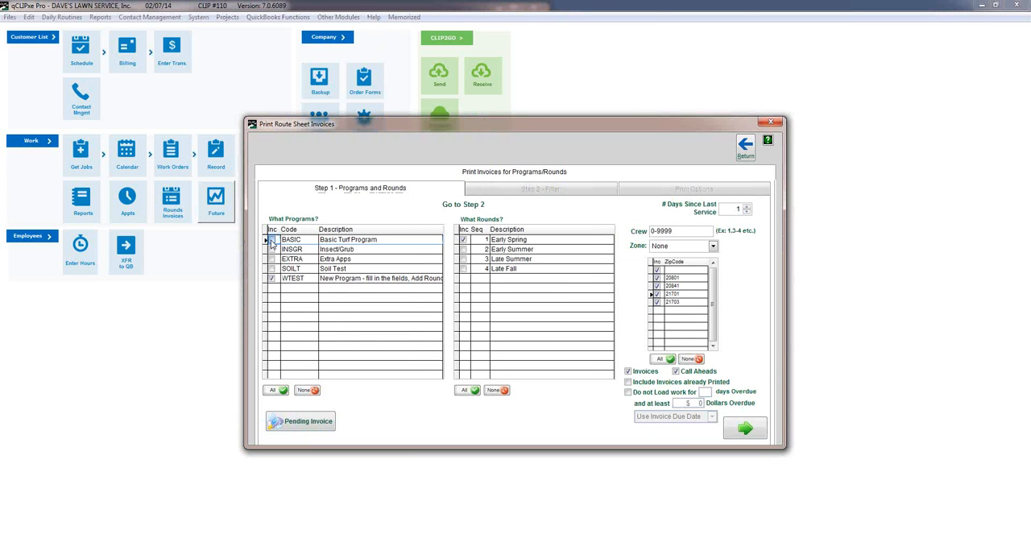
{"action": "left_click", "coordinate": [462, 241]}
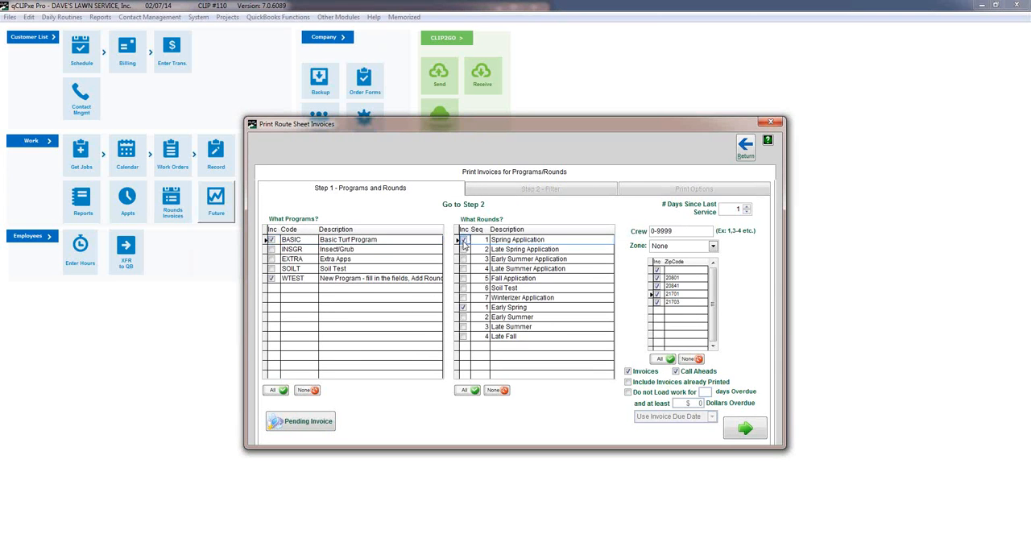
{"action": "left_click", "coordinate": [463, 249]}
{"action": "left_click", "coordinate": [272, 250]}
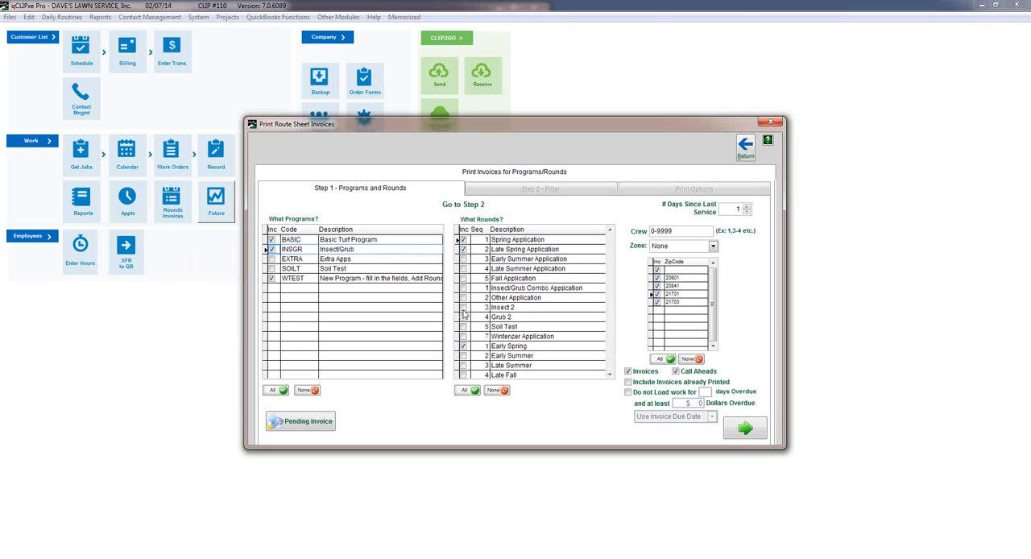
{"action": "left_click", "coordinate": [463, 287]}
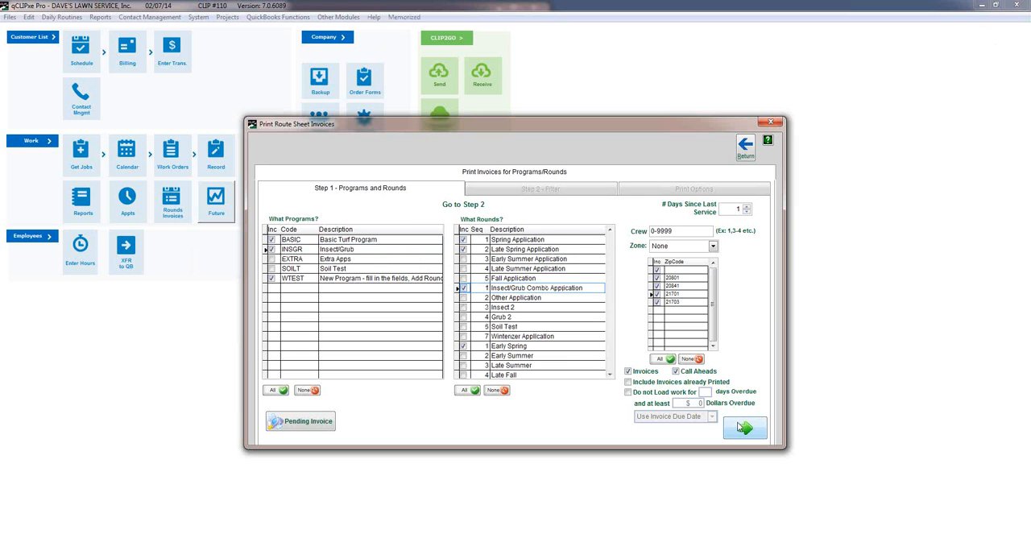
{"action": "left_click", "coordinate": [744, 428]}
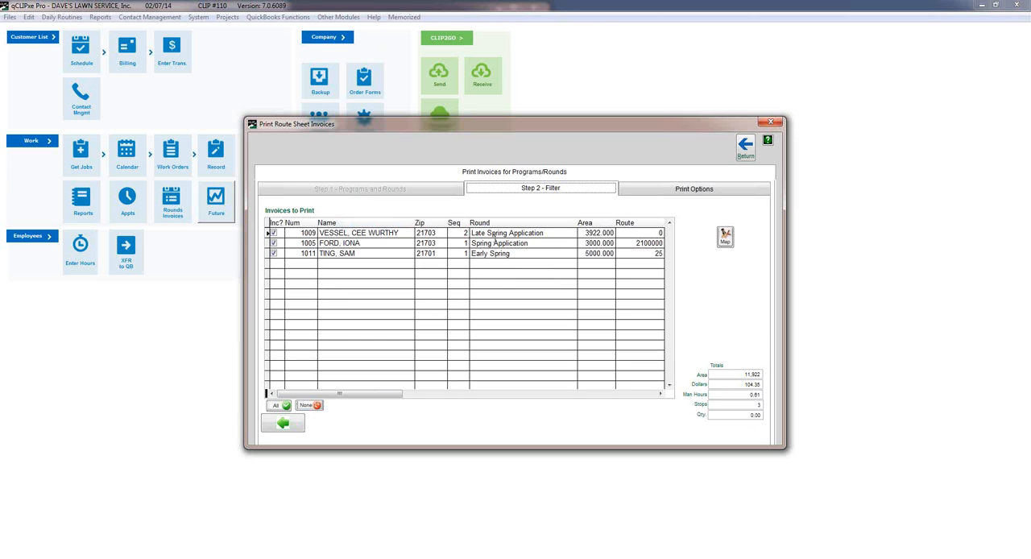
Exclude the Late Spring Application and Spring Application invoices from the print list, and include both again.
{"action": "left_click", "coordinate": [273, 244]}
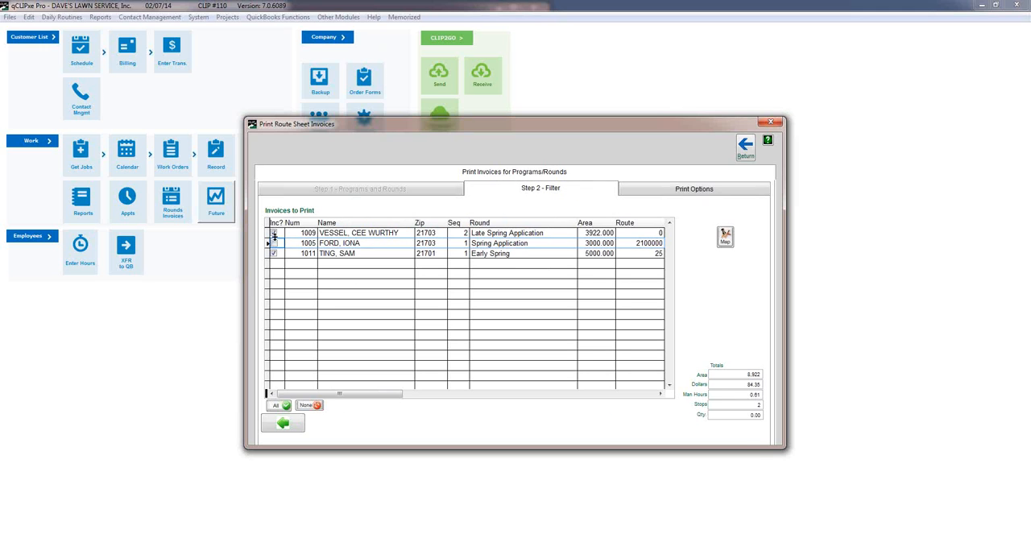
{"action": "left_click", "coordinate": [274, 232]}
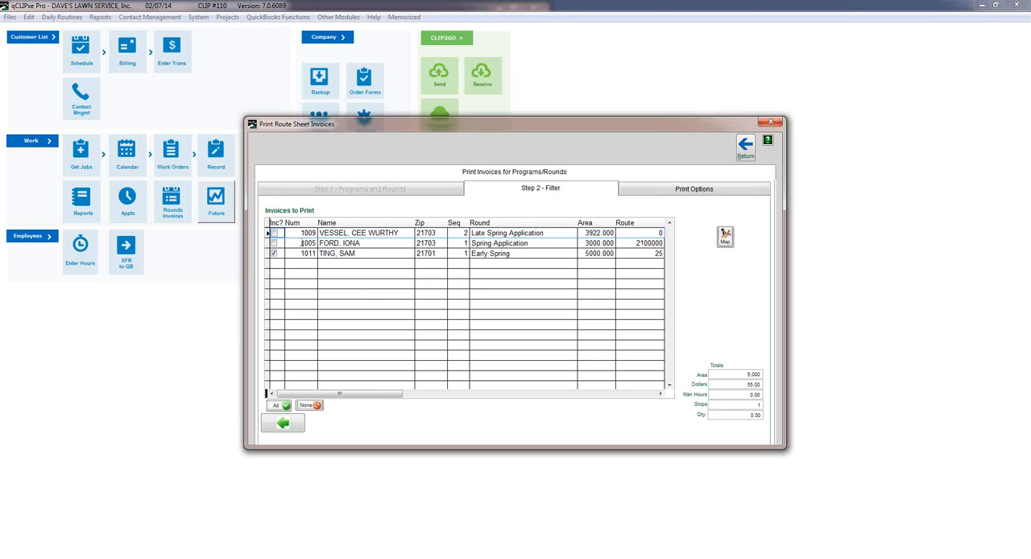
{"action": "left_click", "coordinate": [274, 233]}
{"action": "left_click", "coordinate": [273, 244]}
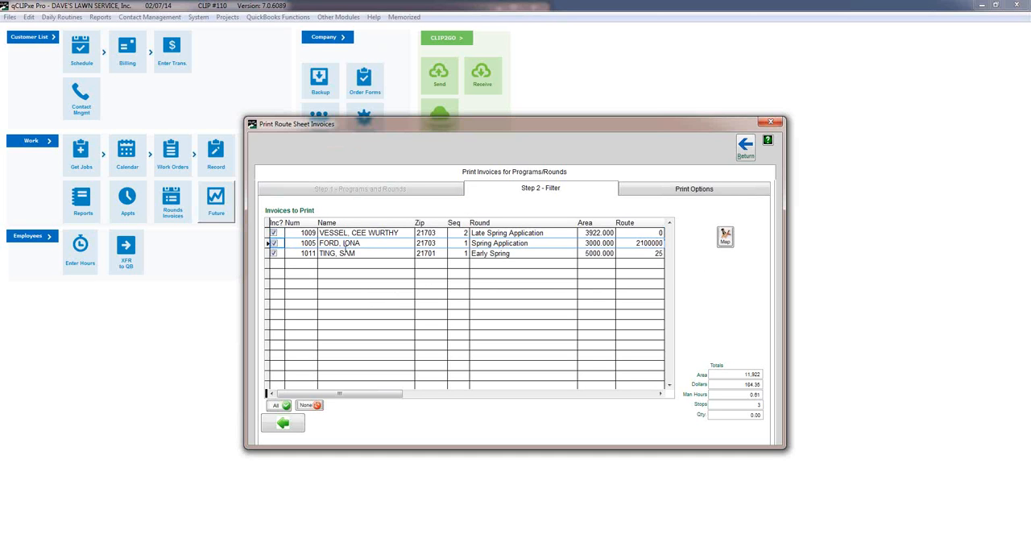
Map the customers on the invoice list and examine each customer's pushpin location and details.
{"action": "left_click", "coordinate": [725, 235]}
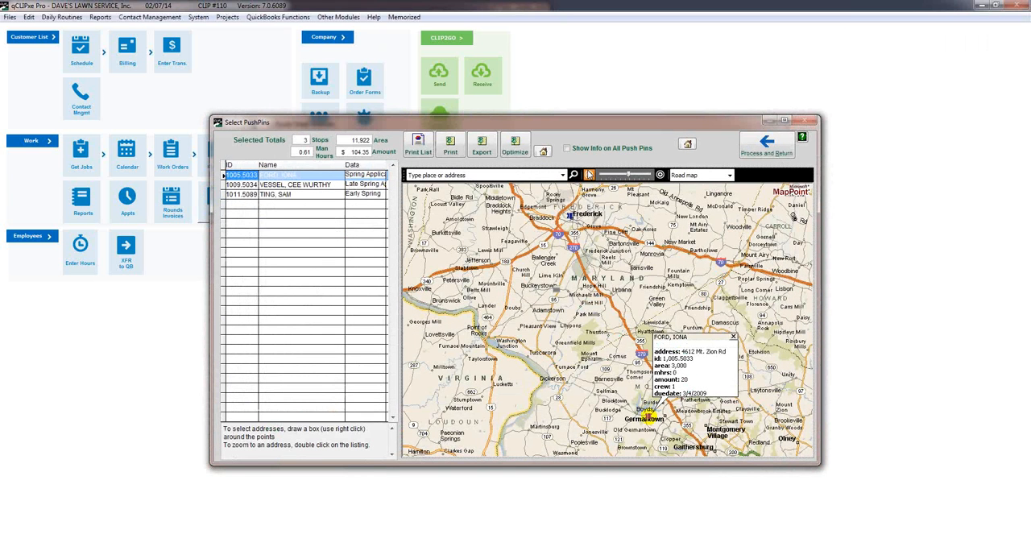
{"action": "left_click", "coordinate": [589, 175]}
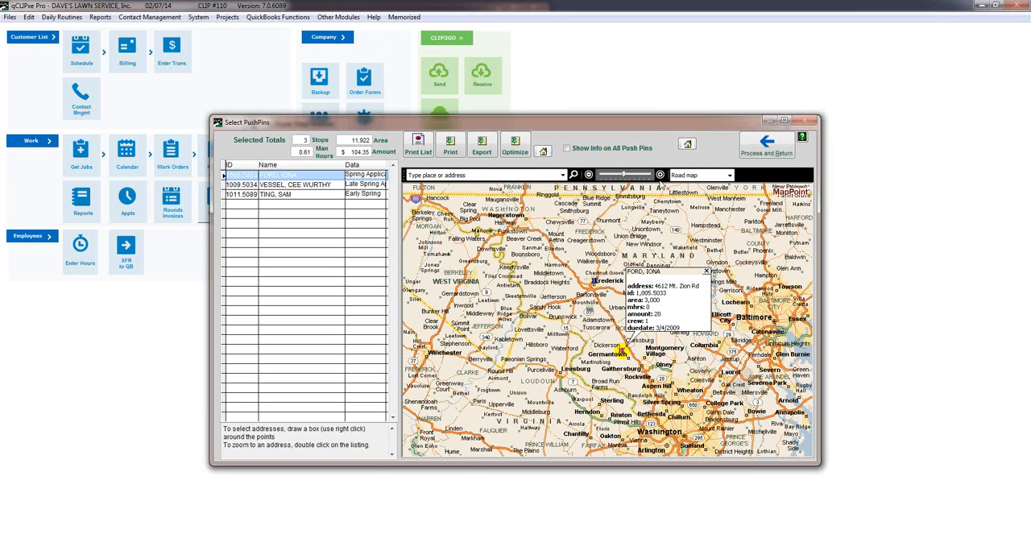
{"action": "left_click", "coordinate": [660, 174]}
{"action": "left_click", "coordinate": [660, 175]}
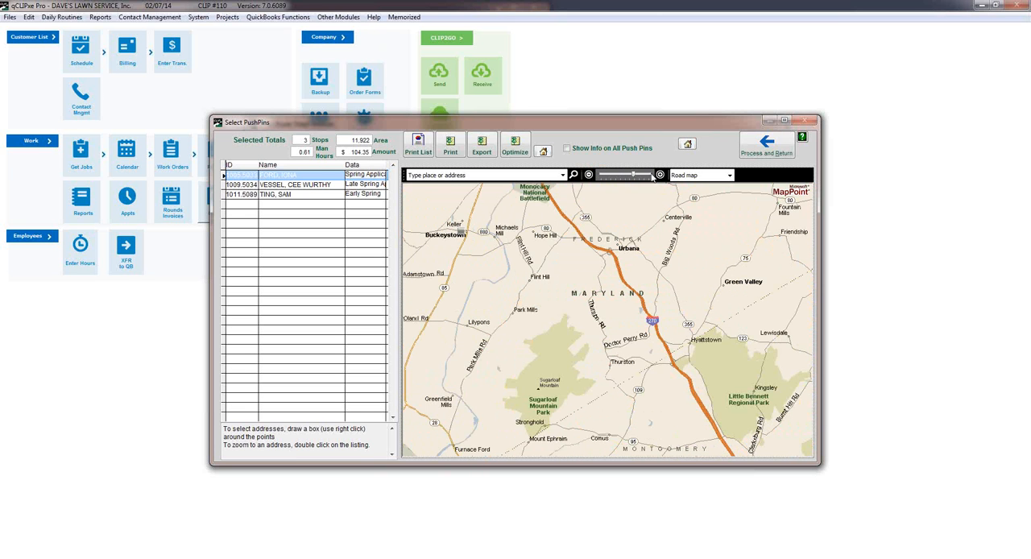
{"action": "left_click", "coordinate": [589, 176]}
{"action": "left_click_drag", "start_coordinate": [631, 316], "coordinate": [589, 225]}
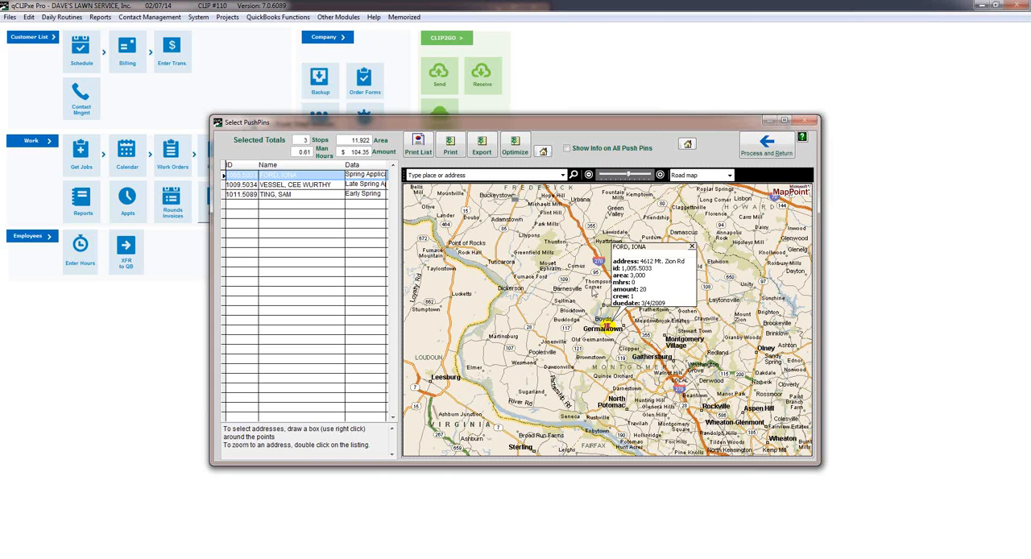
{"action": "left_click", "coordinate": [310, 185]}
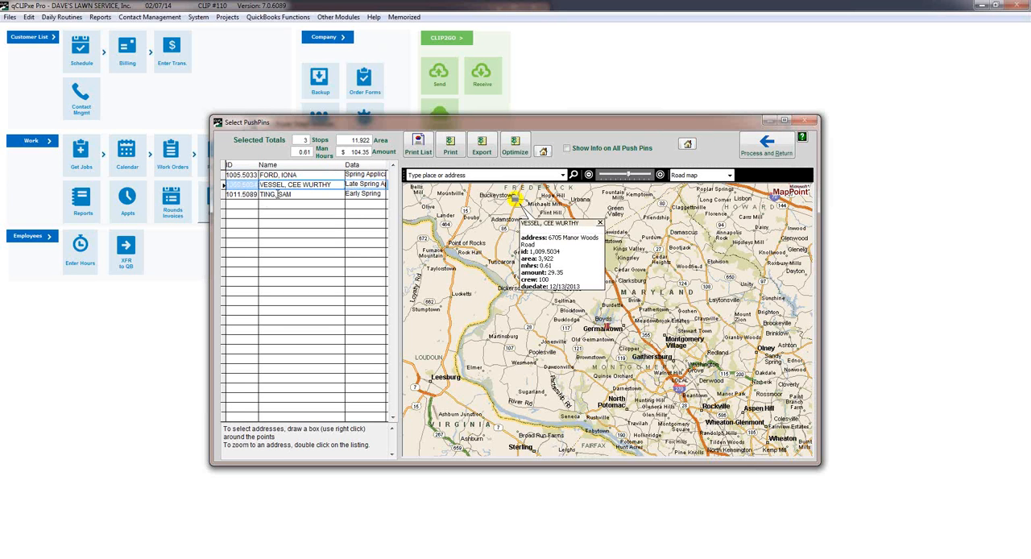
{"action": "double_click", "coordinate": [278, 194]}
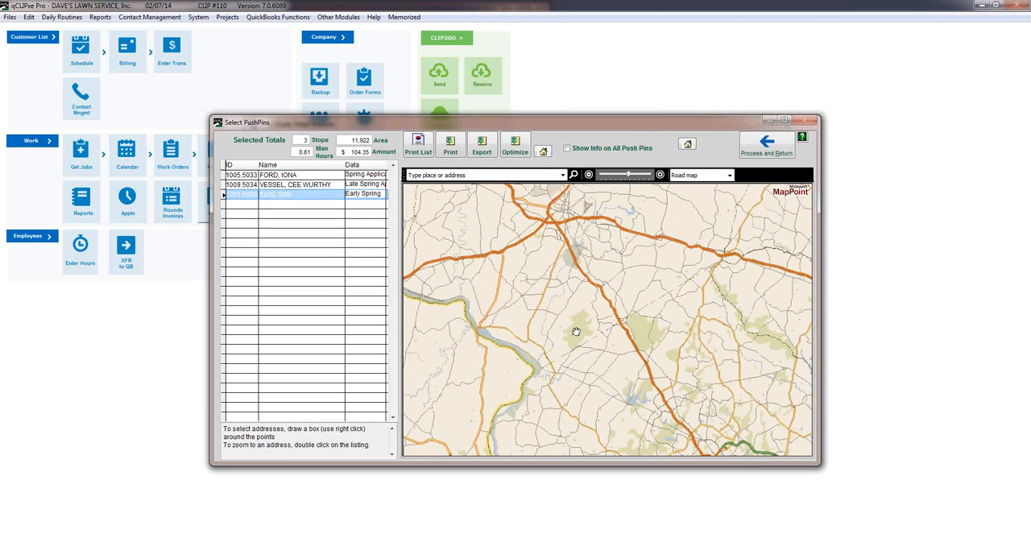
{"action": "left_click", "coordinate": [272, 178]}
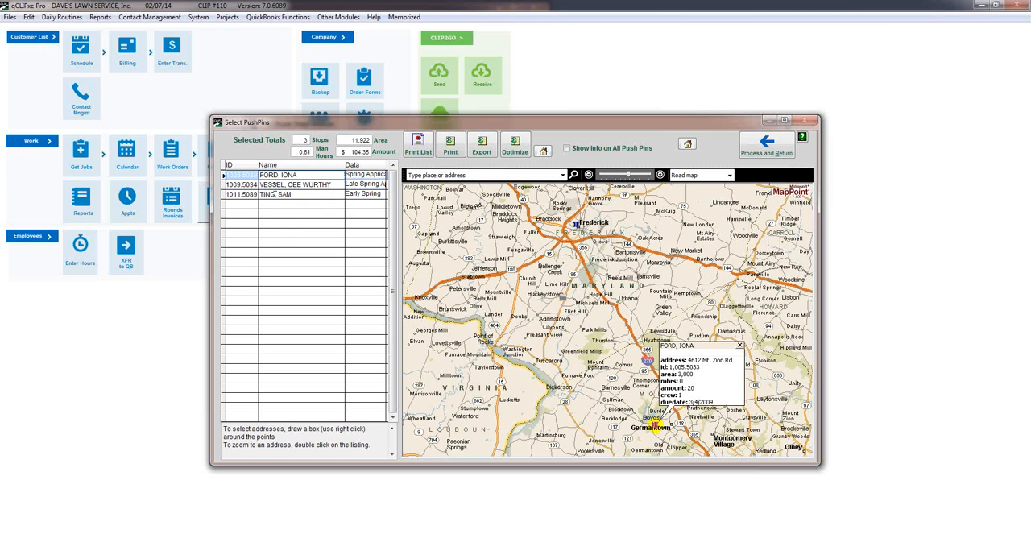
{"action": "left_click", "coordinate": [274, 195]}
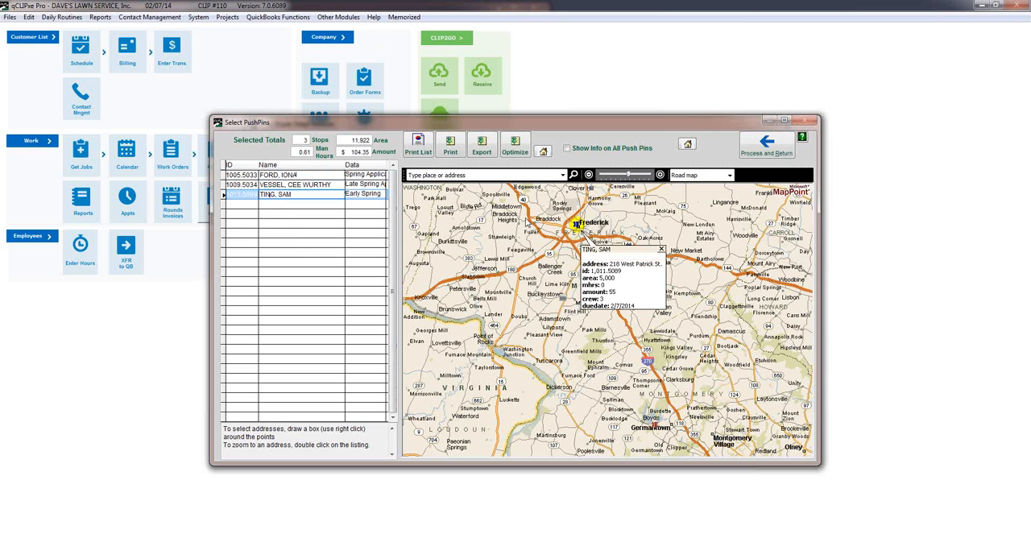
Box-select the Frederick pushpin on the map and process the selection back into the invoice list.
{"action": "left_click", "coordinate": [518, 199]}
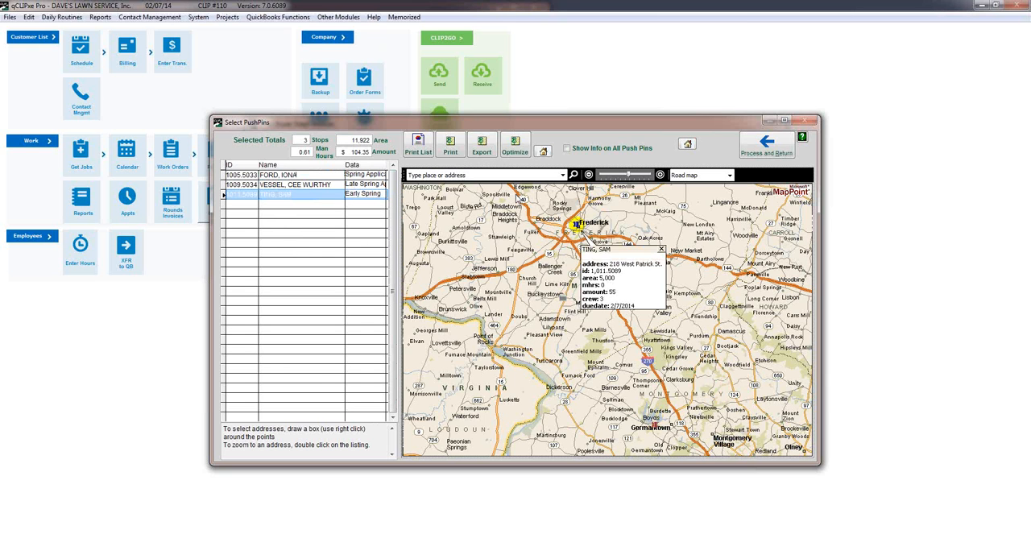
{"action": "left_click_drag", "start_coordinate": [516, 193], "coordinate": [657, 268]}
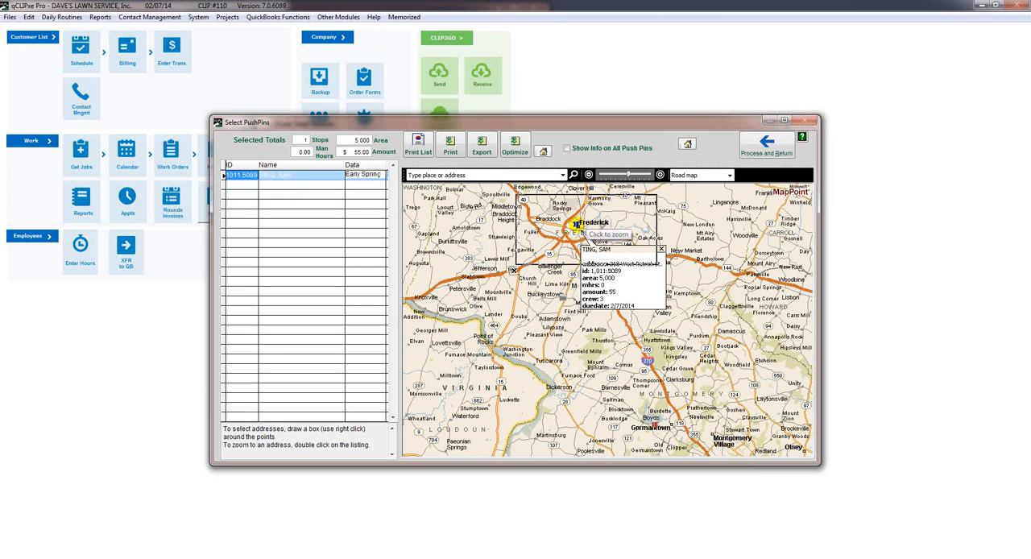
{"action": "left_click", "coordinate": [767, 150]}
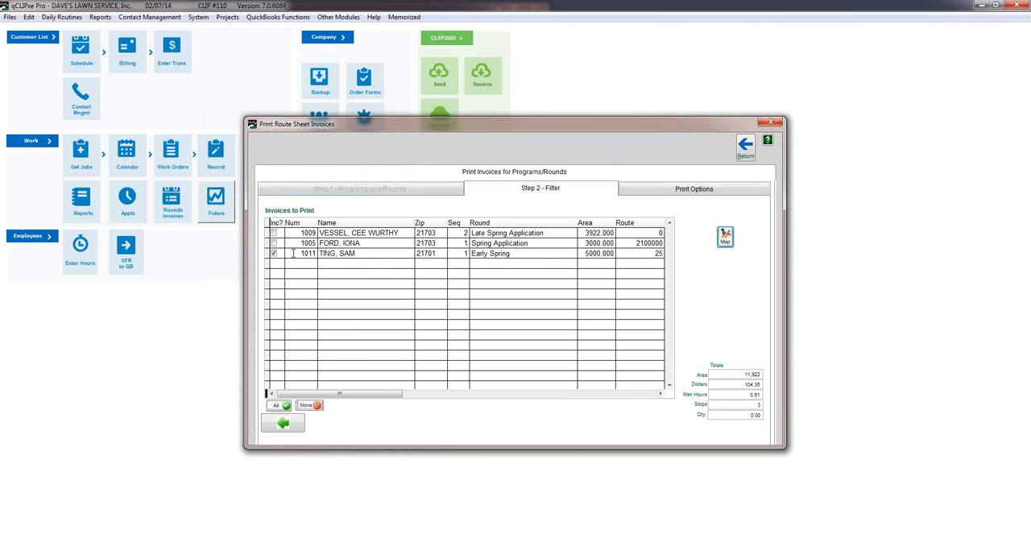
{"action": "left_click", "coordinate": [128, 245]}
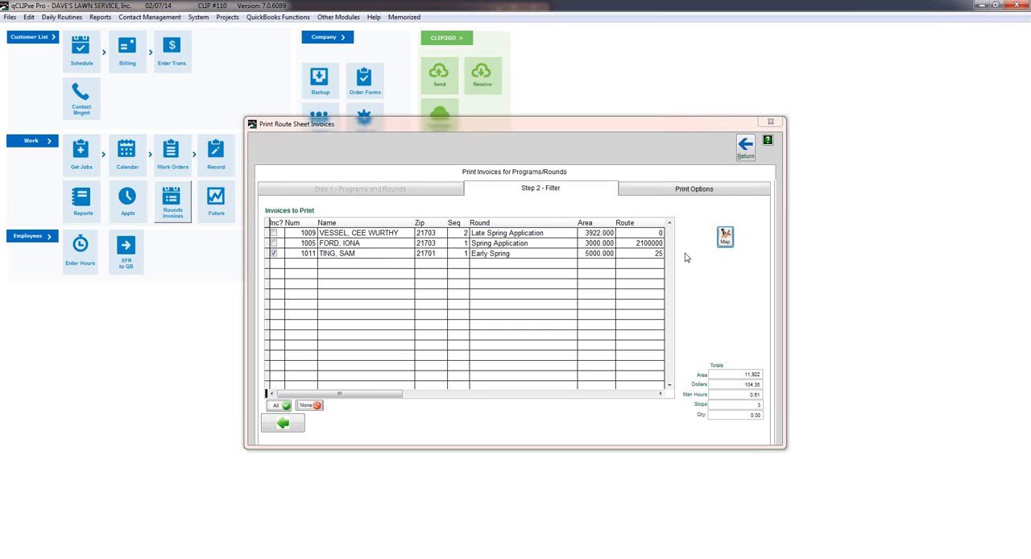
Run the invoice print, cancelling at the printer selection, mark the invoices as printed, and leave invoice printing.
{"action": "left_click", "coordinate": [687, 193]}
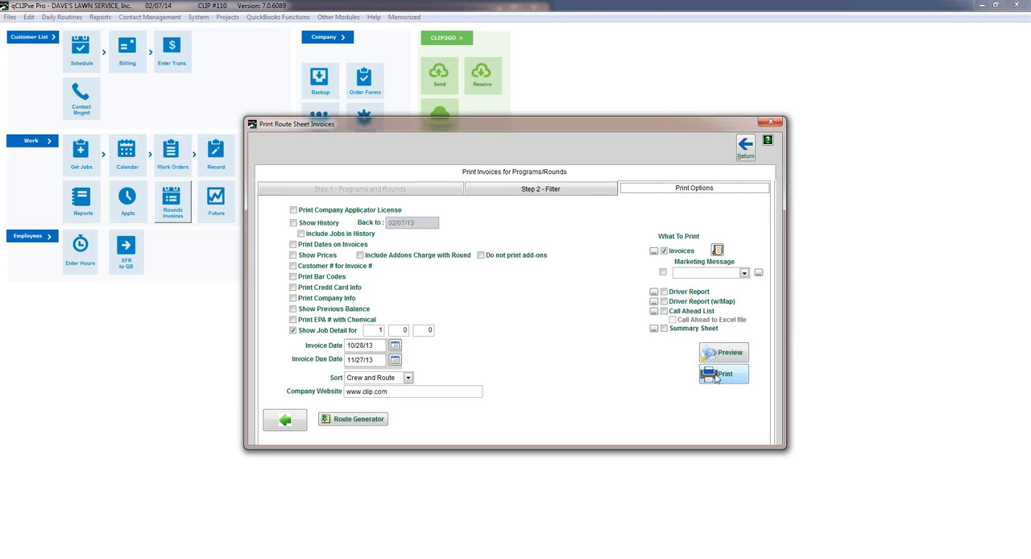
{"action": "left_click", "coordinate": [716, 378]}
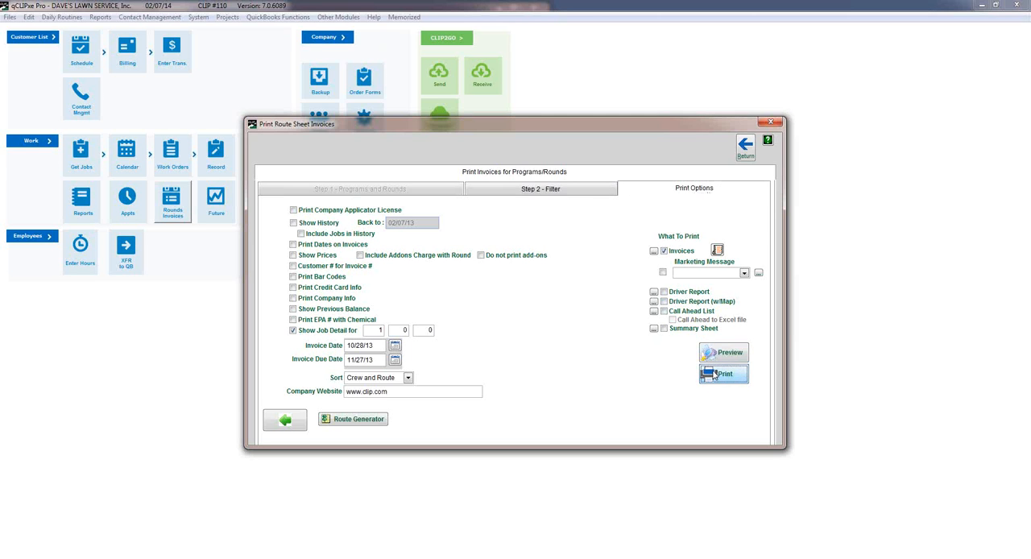
{"action": "left_click", "coordinate": [714, 375]}
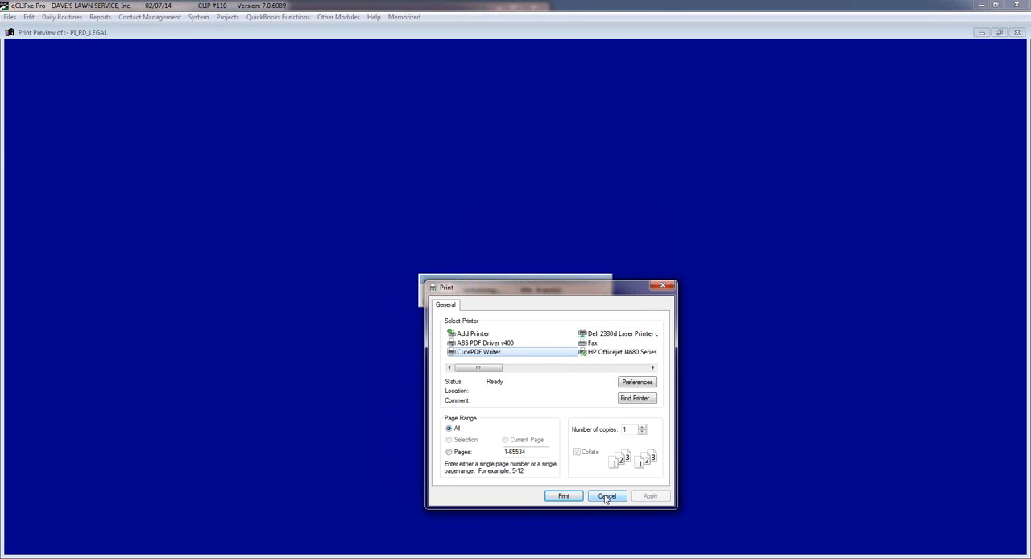
{"action": "left_click", "coordinate": [605, 496]}
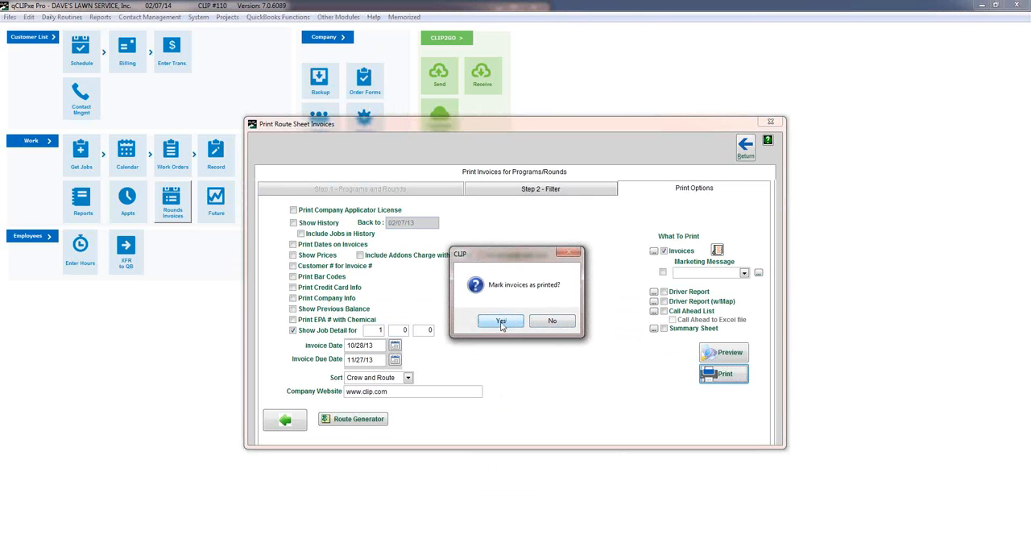
{"action": "left_click", "coordinate": [501, 322]}
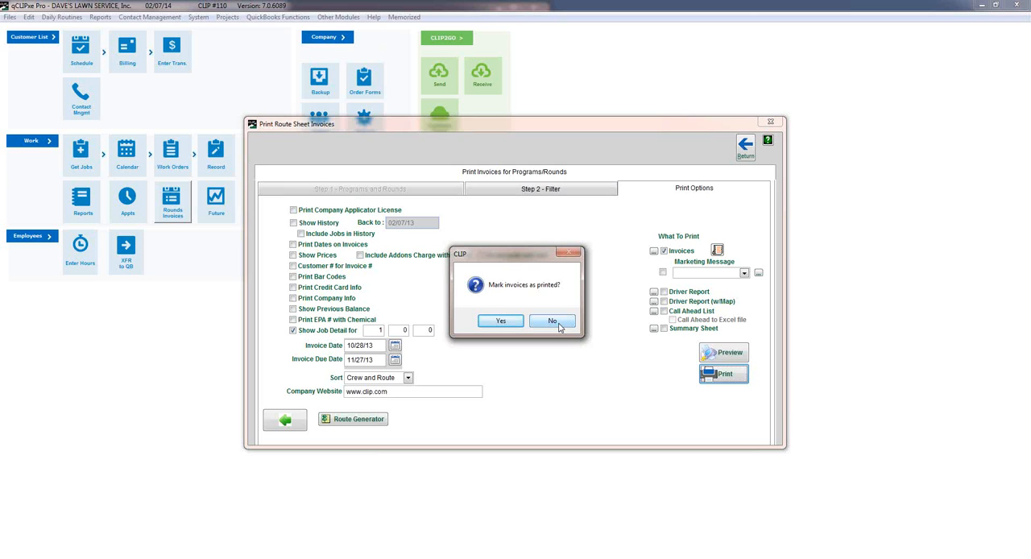
{"action": "left_click", "coordinate": [499, 321]}
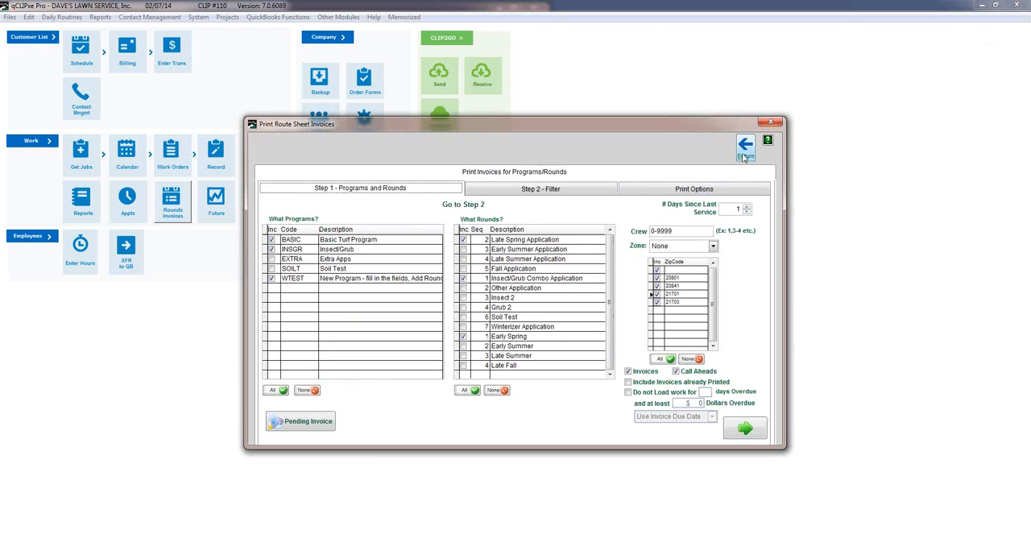
{"action": "left_click", "coordinate": [744, 153]}
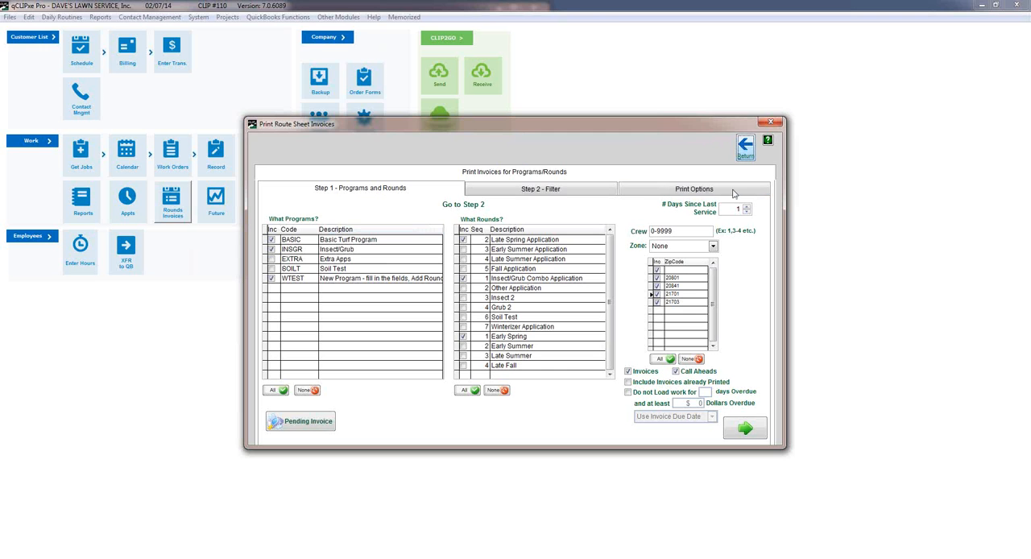
{"action": "left_click", "coordinate": [744, 147]}
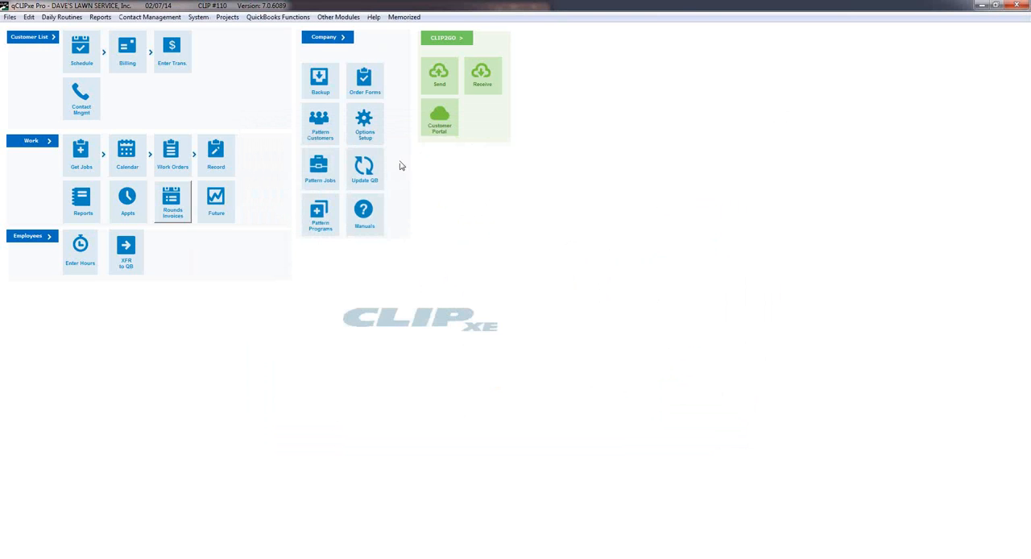
Start recording work with the crew range set to 3 to 3, and open the list of jobs to mark.
{"action": "left_click", "coordinate": [214, 151]}
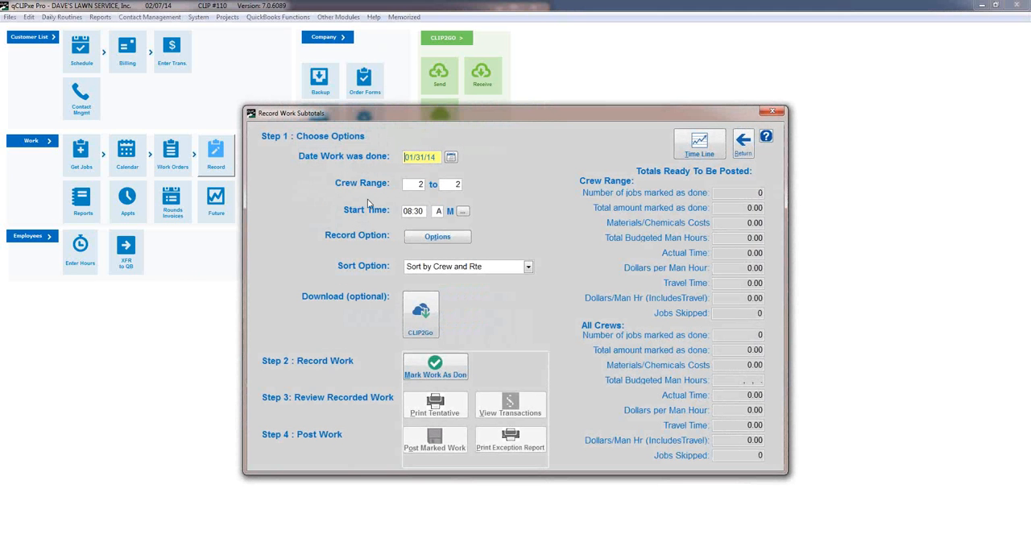
{"action": "left_click", "coordinate": [412, 184]}
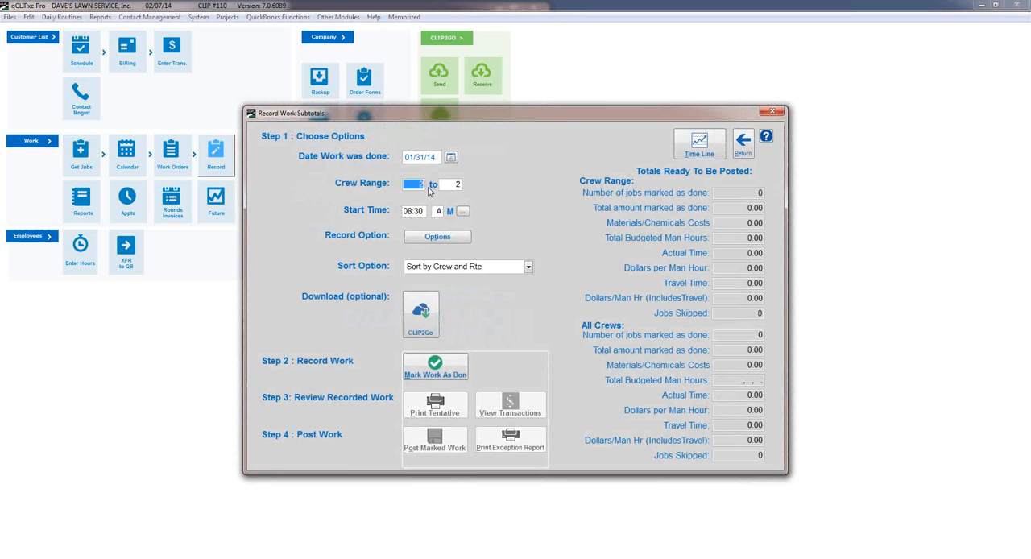
{"action": "type", "text": "3"}
{"action": "left_click", "coordinate": [455, 184]}
{"action": "type", "text": "3"}
{"action": "left_click", "coordinate": [447, 367]}
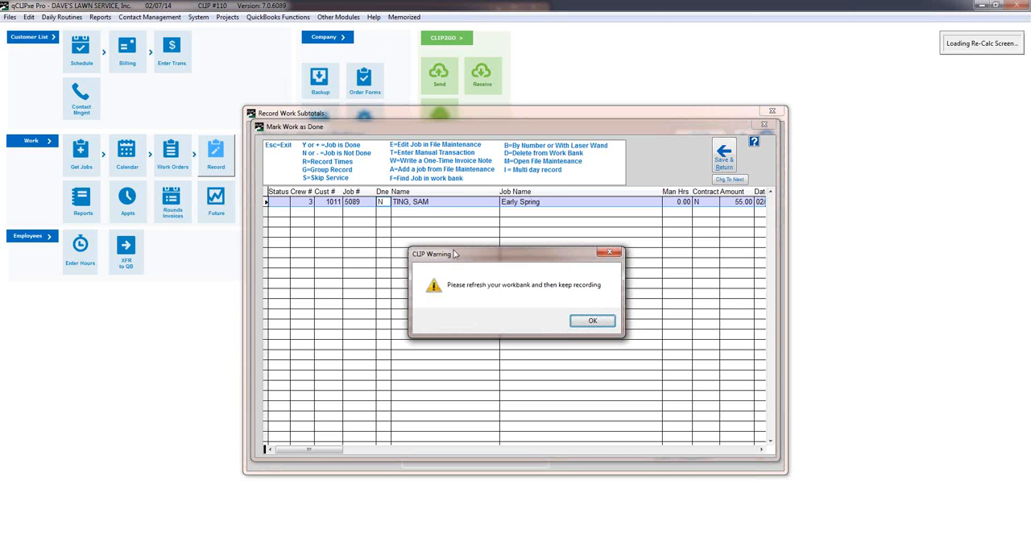
Mark the customer's Early Spring job as done and save the recorded work.
{"action": "left_click", "coordinate": [592, 322]}
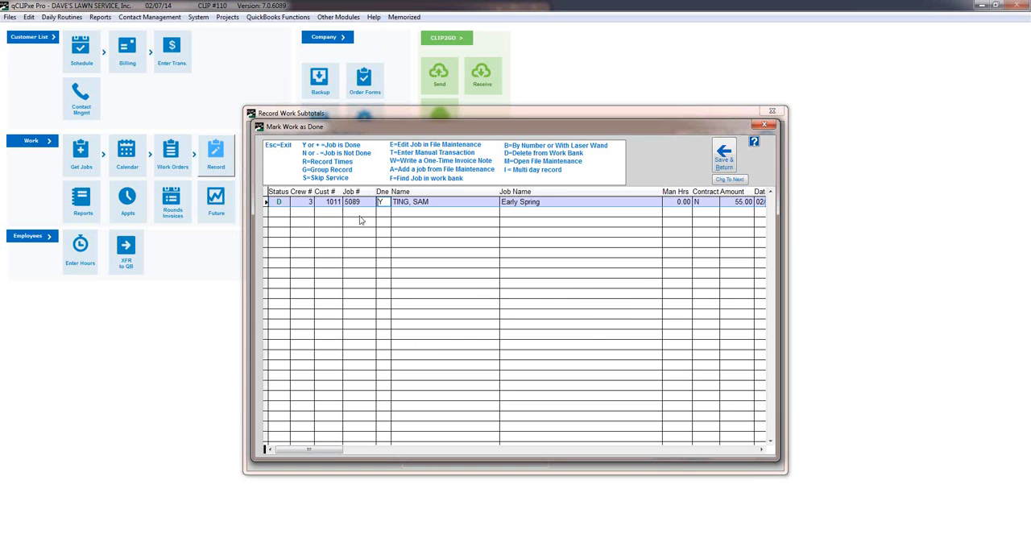
{"action": "key", "text": "m"}
{"action": "left_click", "coordinate": [590, 323]}
{"action": "left_click", "coordinate": [721, 153]}
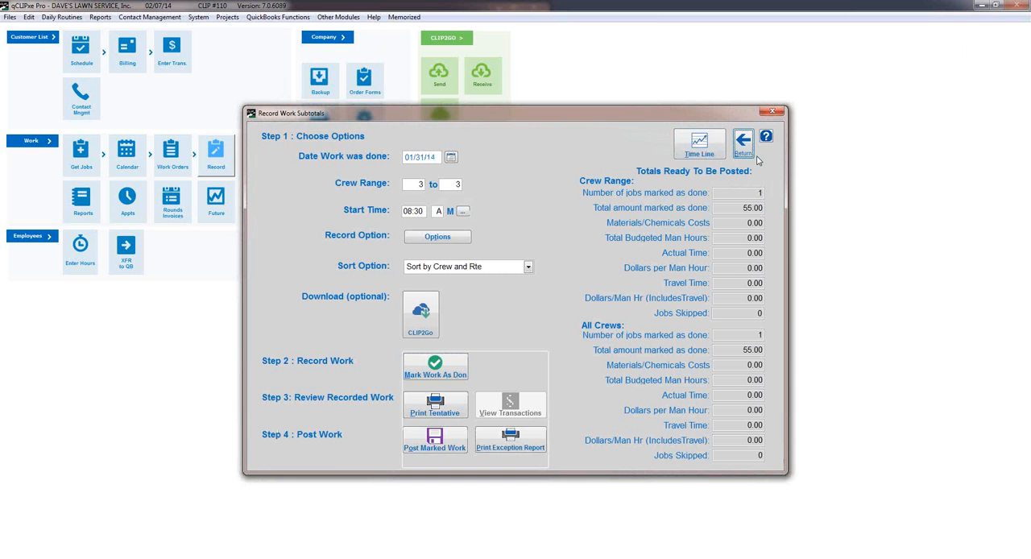
Leave the work recording and refresh the work bank using today's date, 02/07/14.
{"action": "left_click", "coordinate": [744, 149]}
{"action": "left_click", "coordinate": [86, 153]}
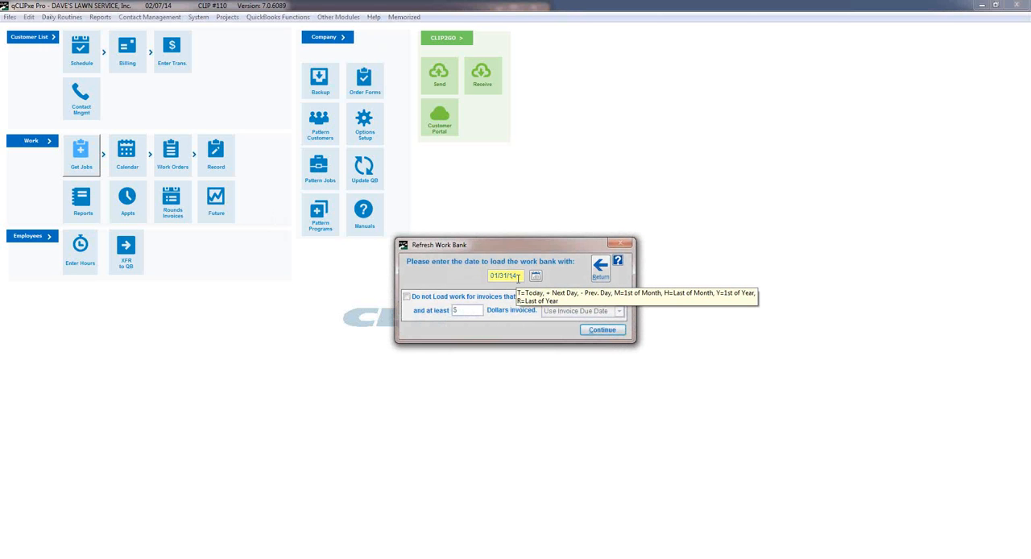
{"action": "type", "text": "t"}
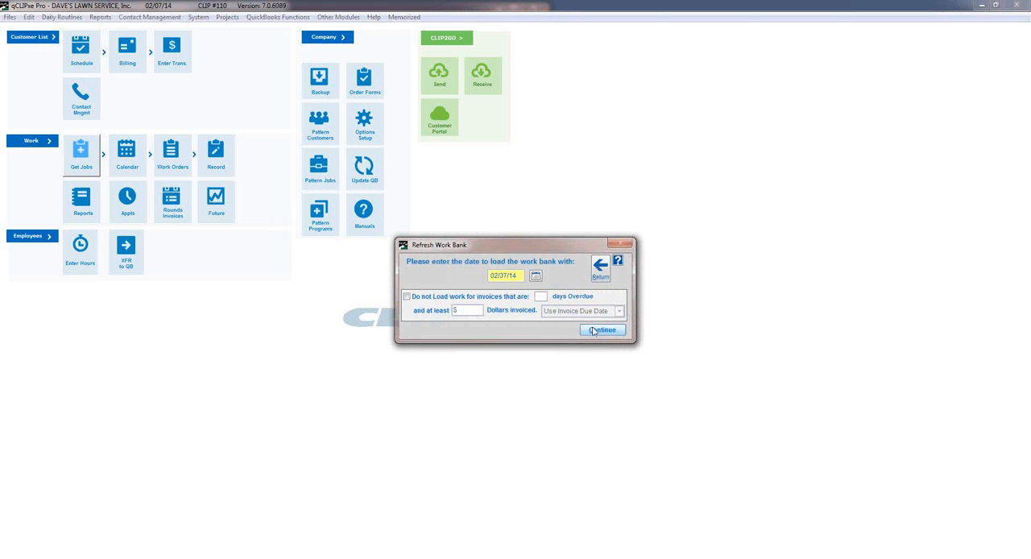
{"action": "left_click", "coordinate": [594, 331]}
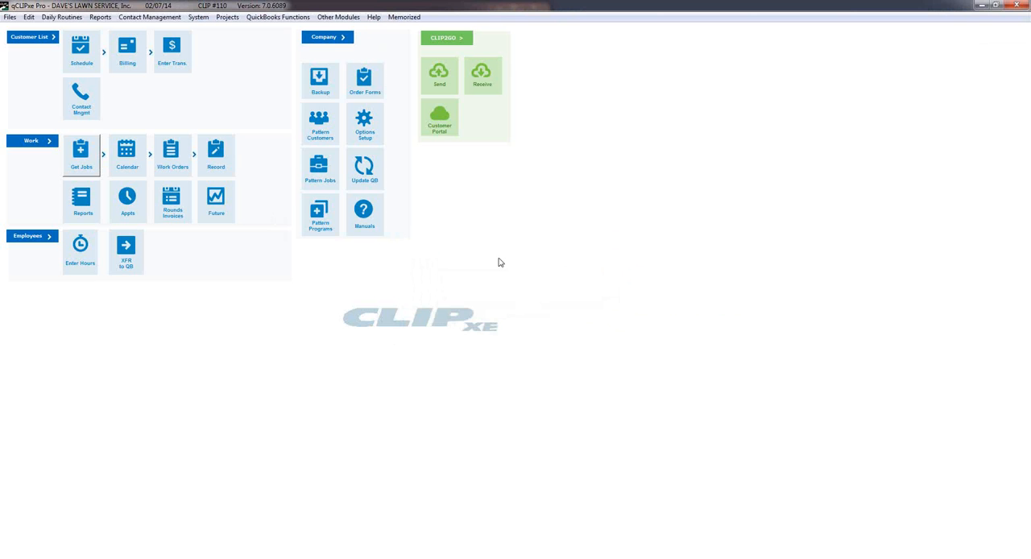
Start recording work for crew 3 again, review the record options, and open the list of jobs to mark.
{"action": "left_click", "coordinate": [226, 155]}
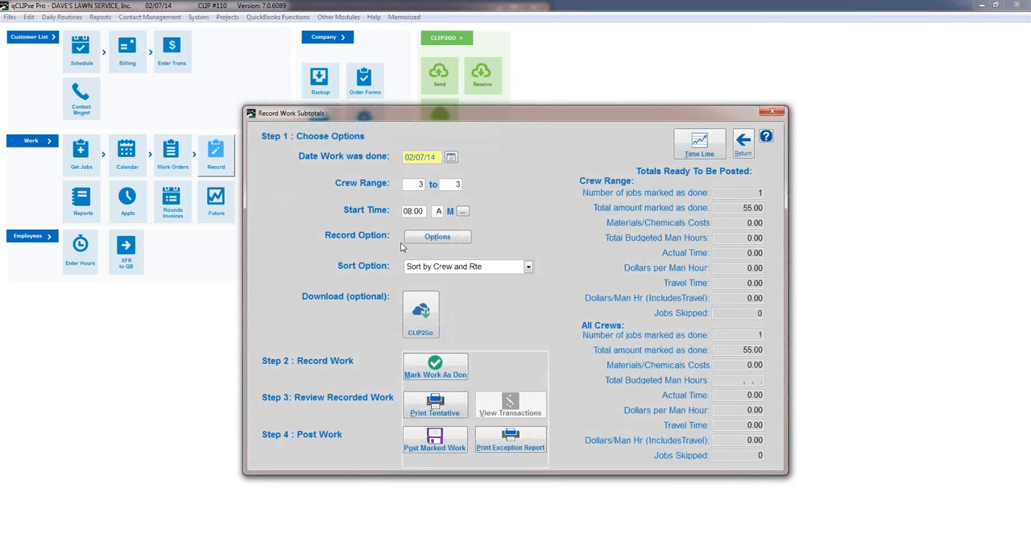
{"action": "left_click", "coordinate": [437, 238]}
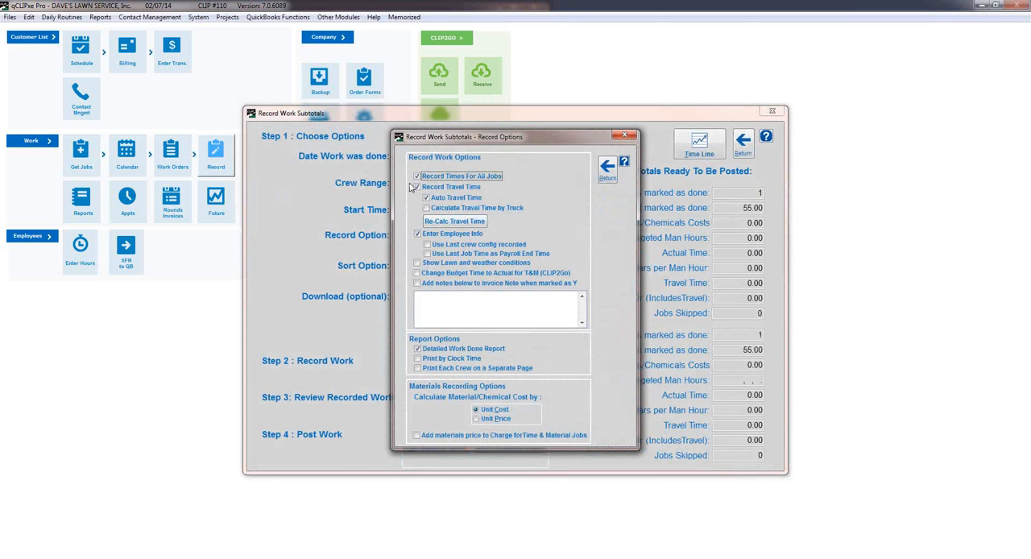
{"action": "left_click", "coordinate": [609, 169]}
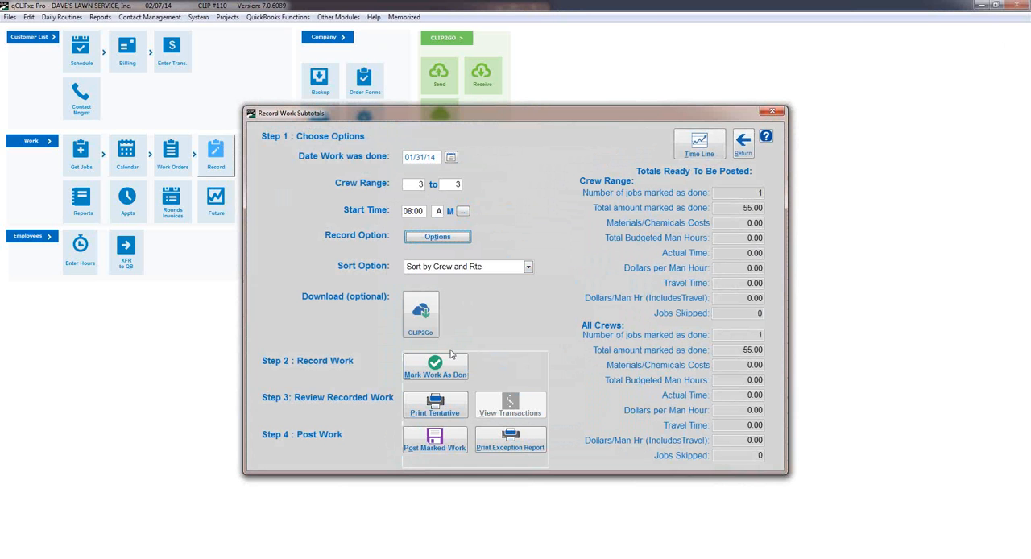
{"action": "left_click", "coordinate": [437, 371]}
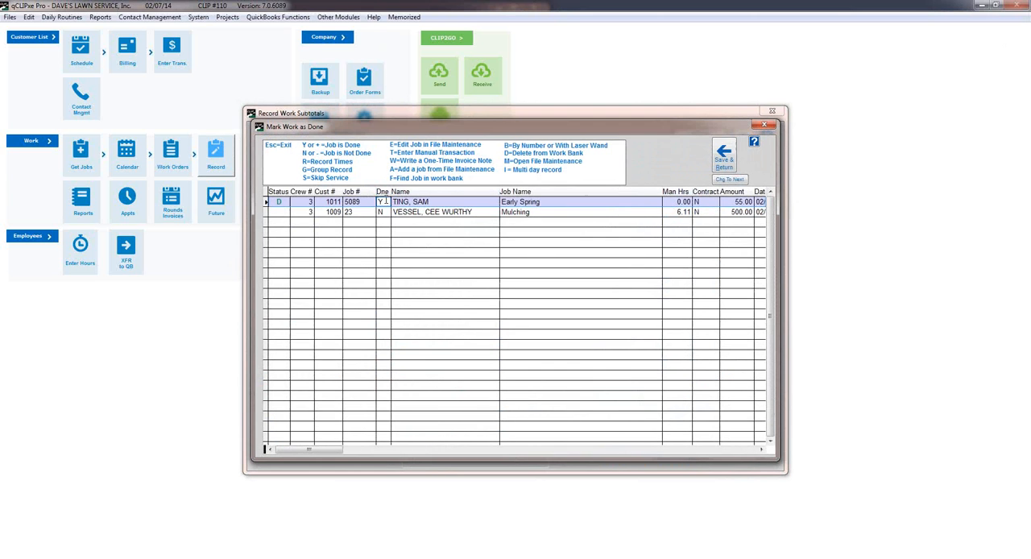
Open time recording for the Early Spring job and set its stop time to 08:03A.
{"action": "key", "text": "r"}
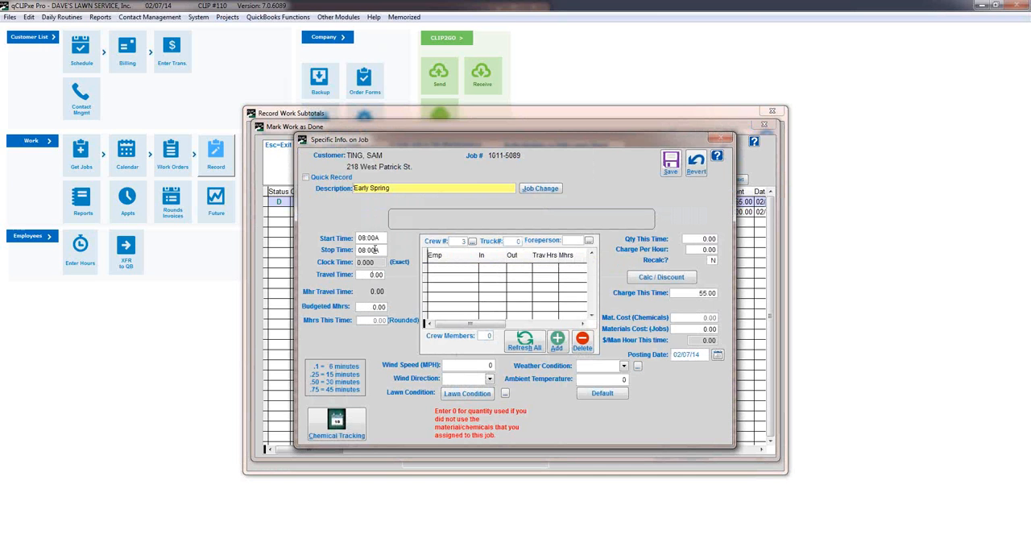
{"action": "left_click_drag", "start_coordinate": [376, 250], "coordinate": [369, 251]}
{"action": "type", "text": "3"}
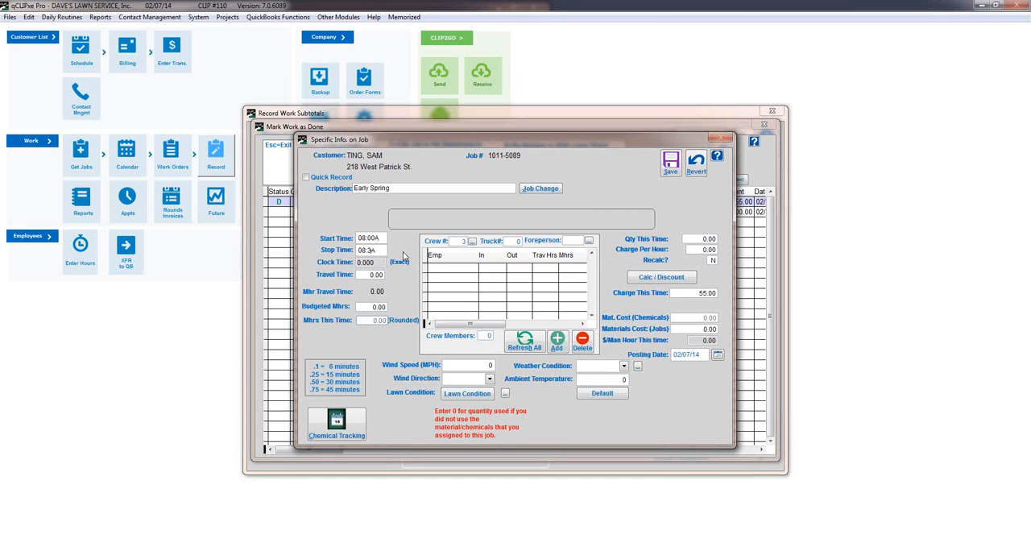
{"action": "key", "text": "Tab"}
Set the job's weather condition to PCloudy and its wind direction to N.
{"action": "left_click", "coordinate": [623, 367]}
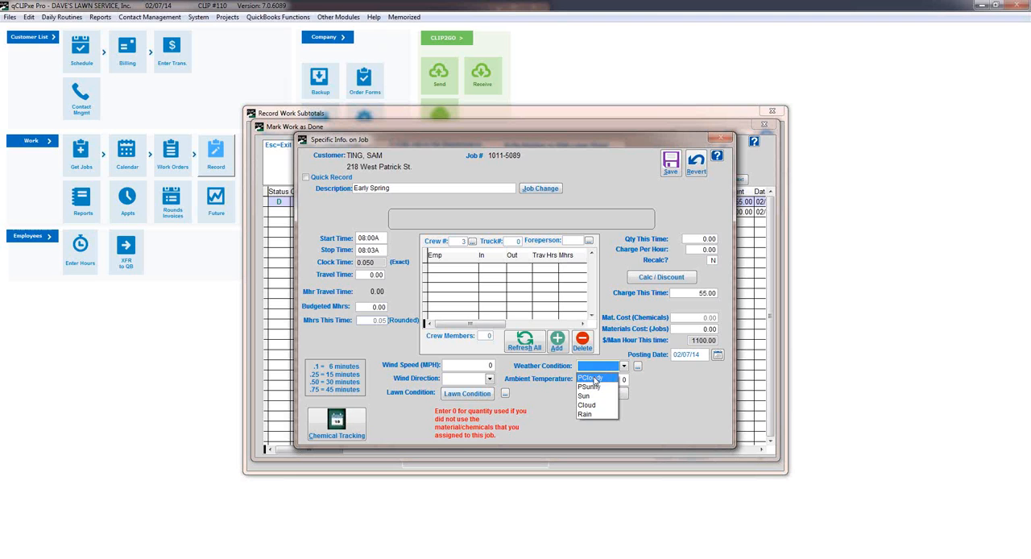
{"action": "left_click", "coordinate": [595, 376]}
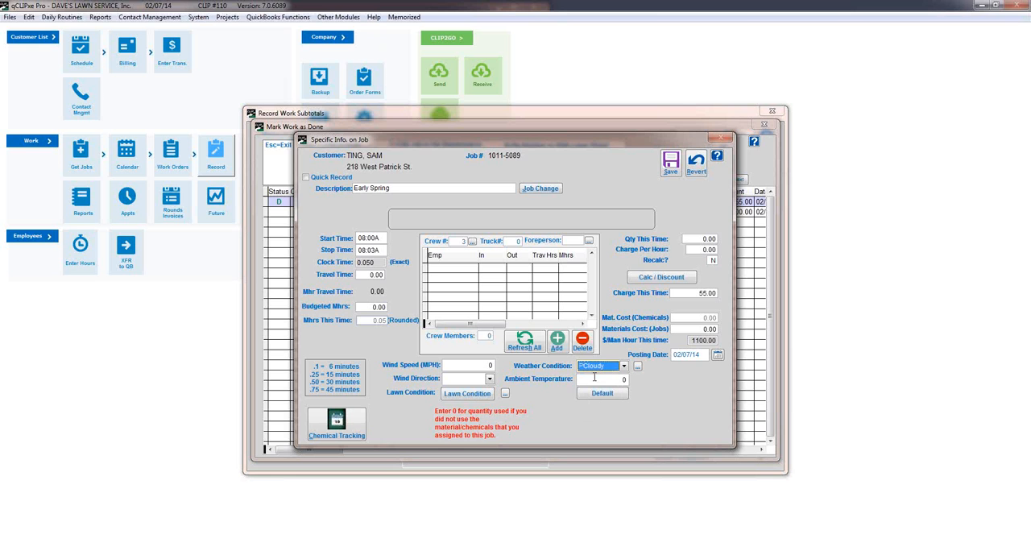
{"action": "left_click", "coordinate": [490, 377]}
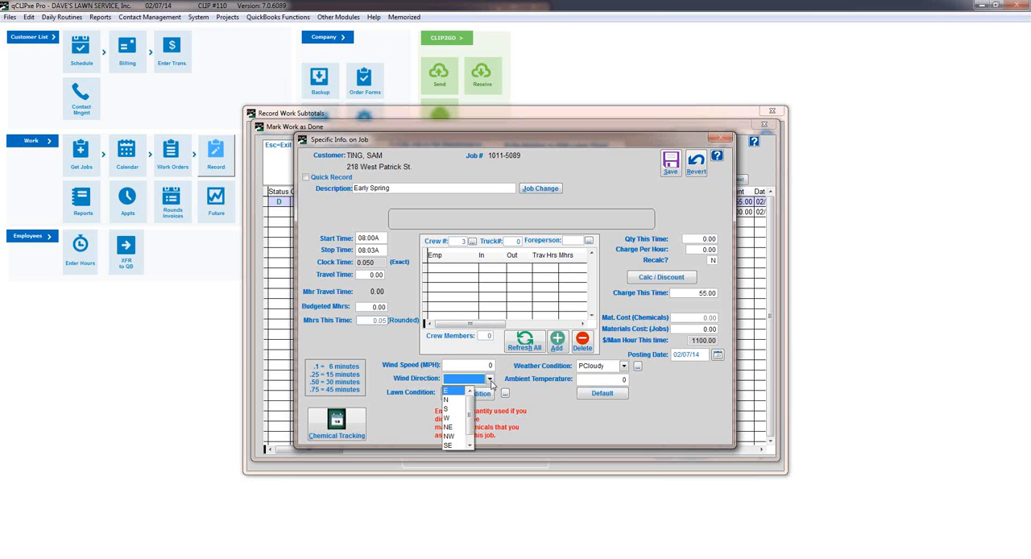
{"action": "left_click", "coordinate": [455, 400]}
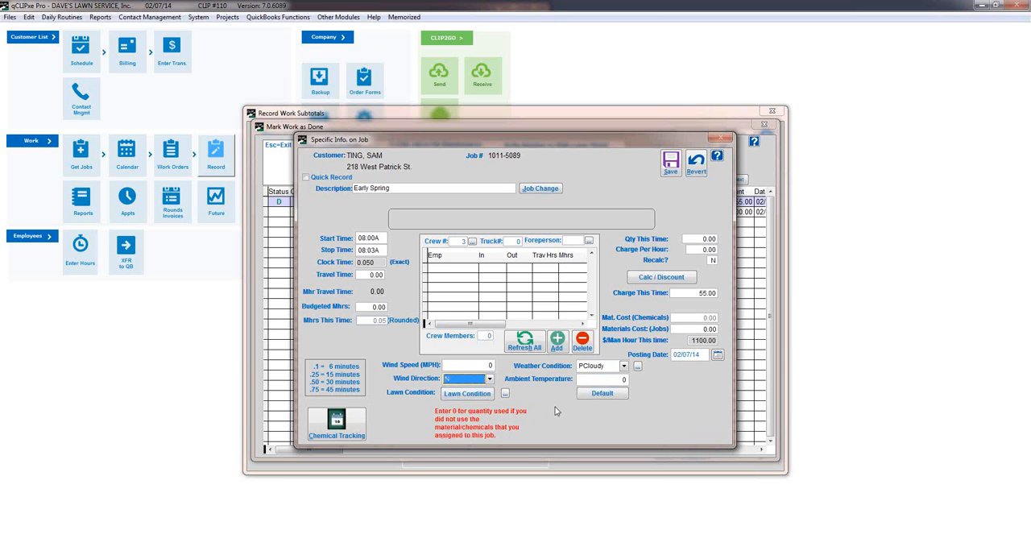
Add the lawn conditions Needs Water and Broken Sprinkler head to the job, and save them.
{"action": "left_click", "coordinate": [489, 396]}
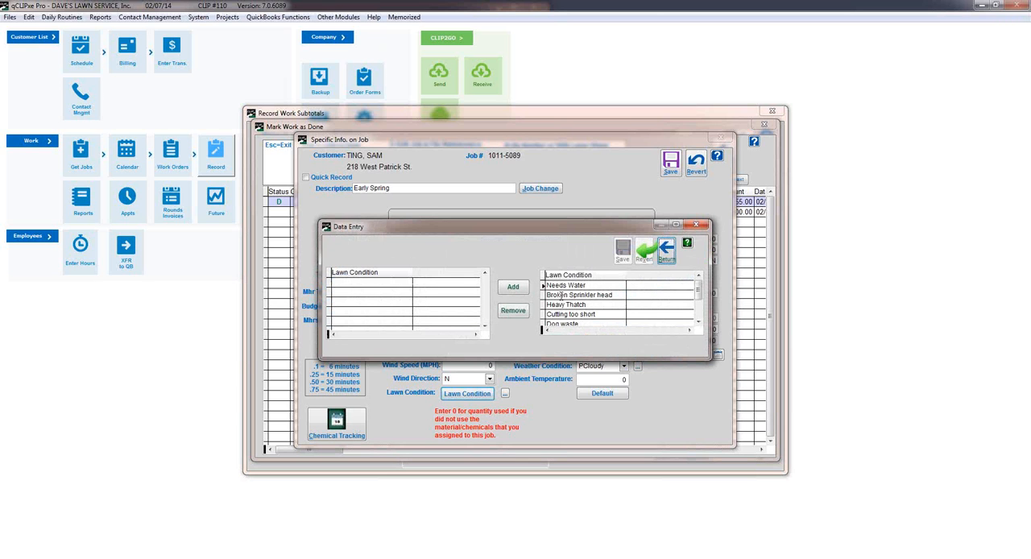
{"action": "left_click", "coordinate": [513, 286]}
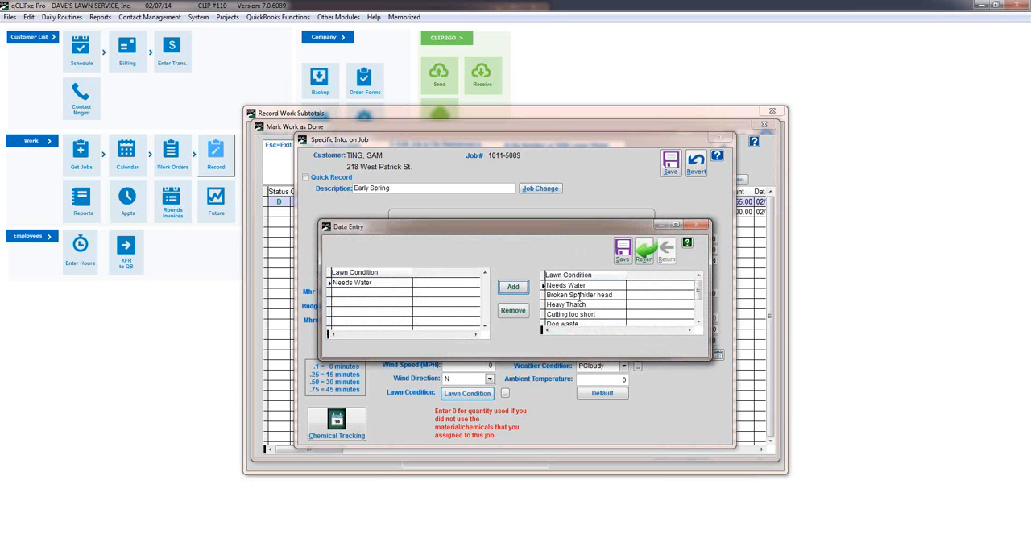
{"action": "left_click", "coordinate": [513, 286]}
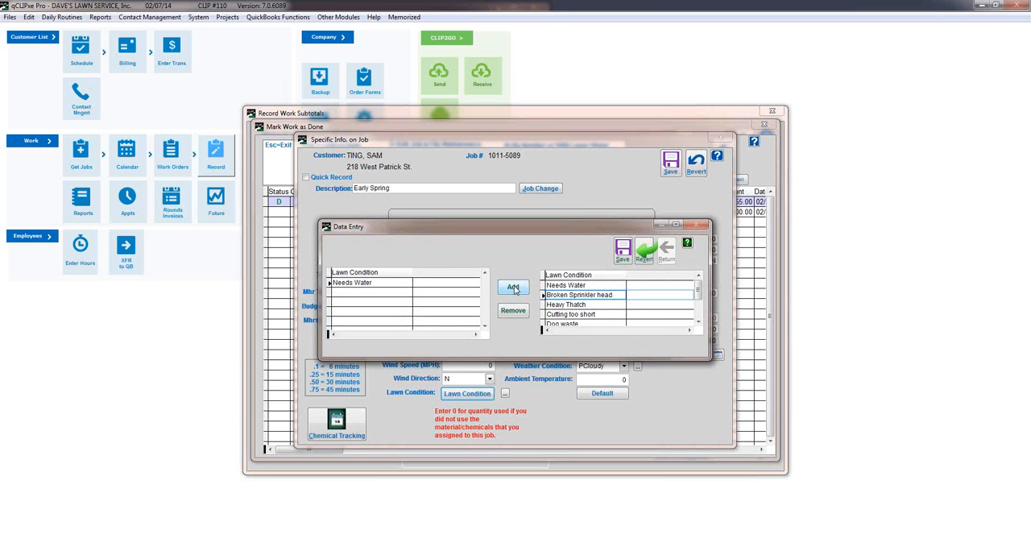
{"action": "left_click", "coordinate": [623, 256]}
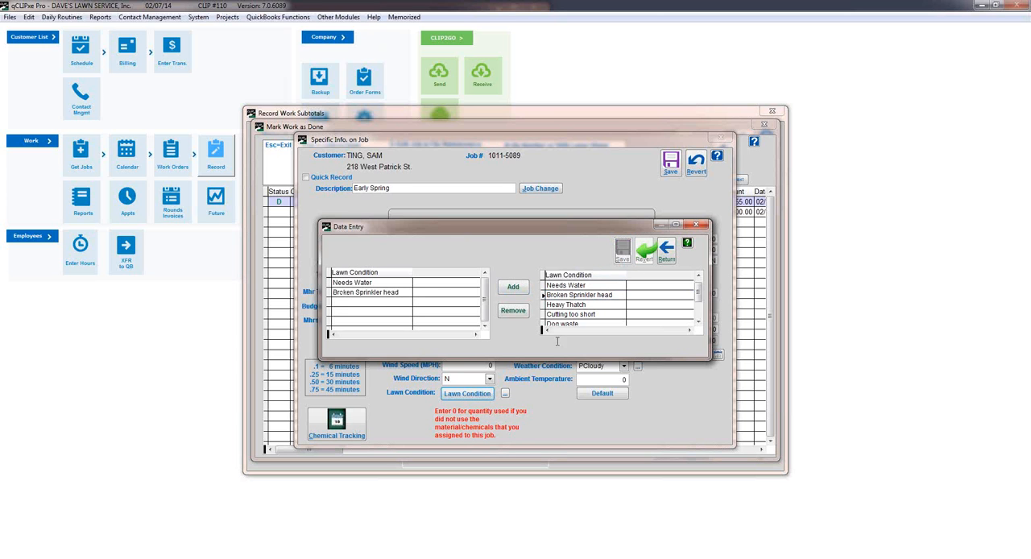
{"action": "left_click", "coordinate": [666, 251]}
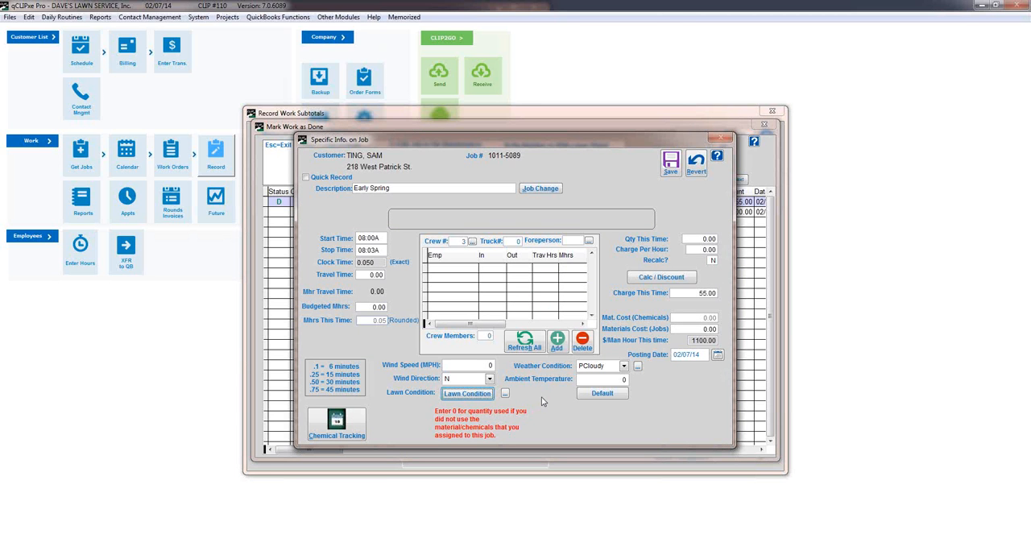
View the rounds condition defaults without changing them, and save the job's recorded details without a foreman, returning to the work subtotals.
{"action": "left_click", "coordinate": [594, 393]}
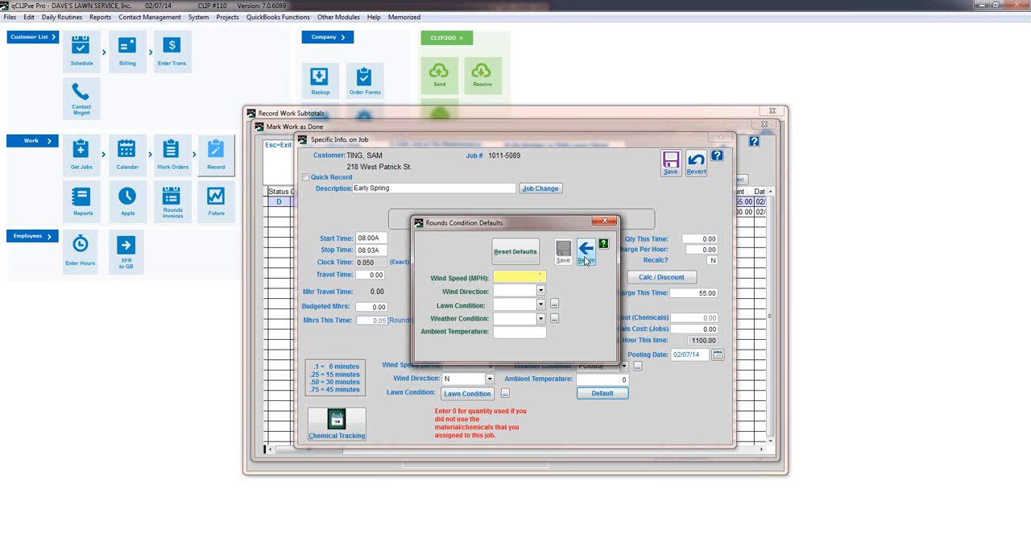
{"action": "left_click", "coordinate": [586, 256]}
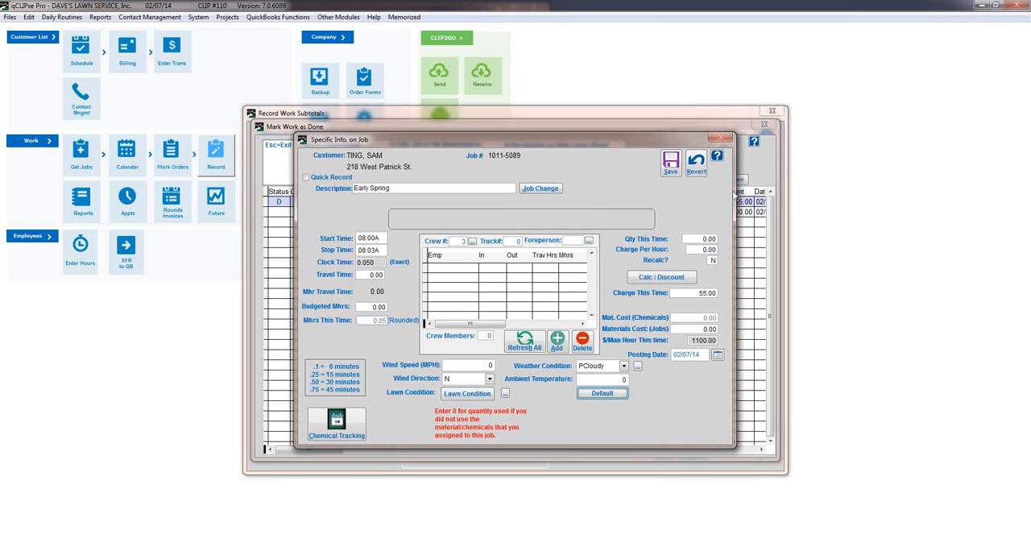
{"action": "left_click", "coordinate": [671, 162]}
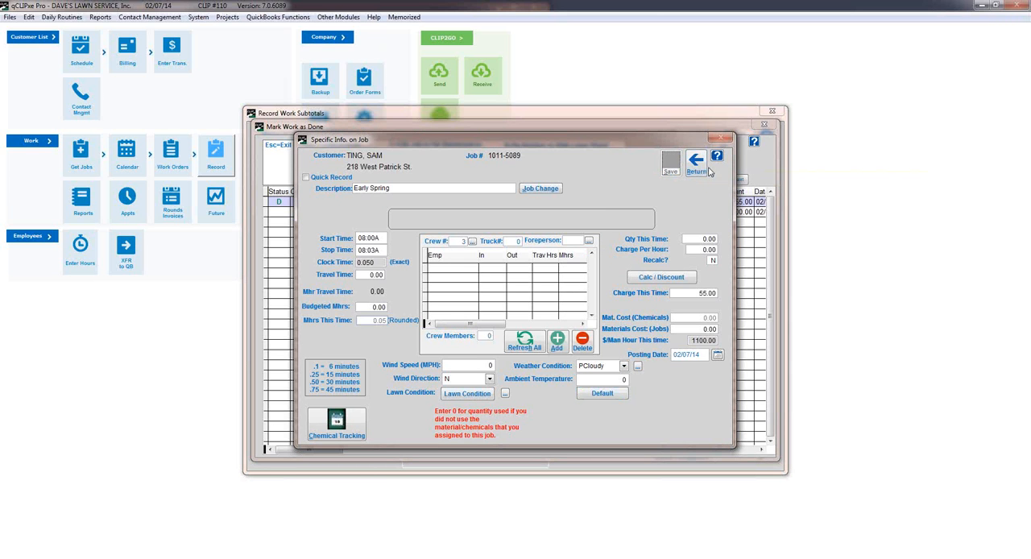
{"action": "left_click", "coordinate": [696, 165]}
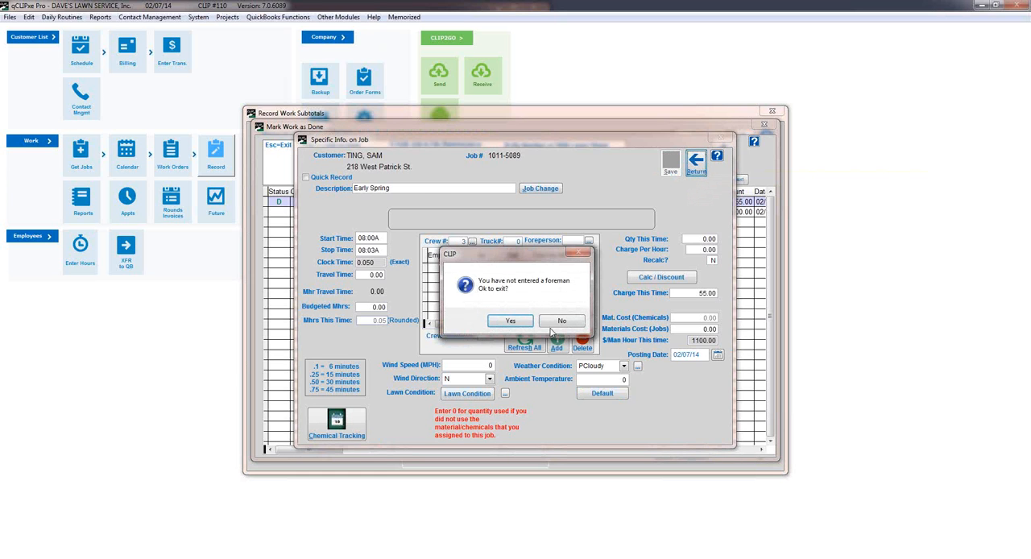
{"action": "left_click", "coordinate": [521, 327]}
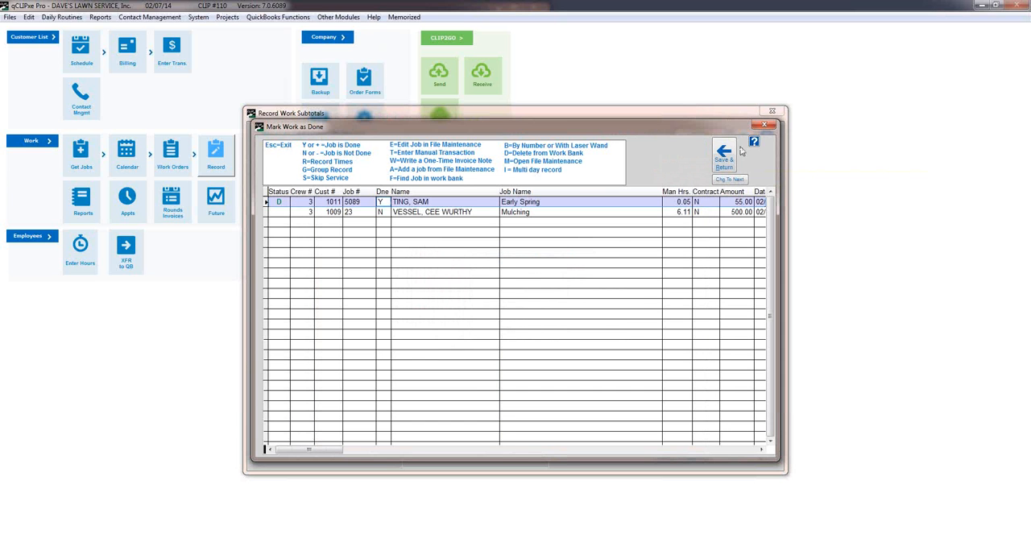
{"action": "left_click", "coordinate": [717, 159]}
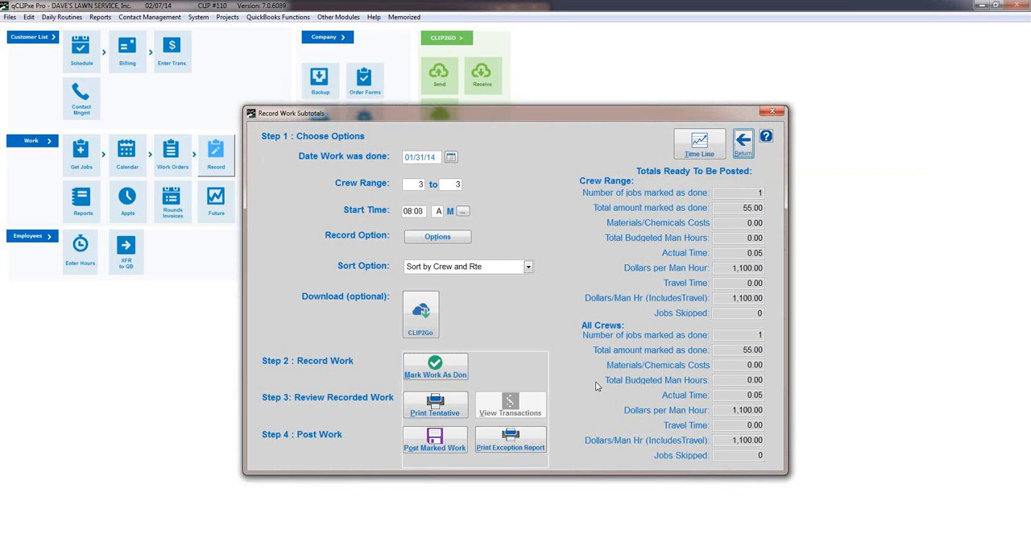
Post crew 3's marked work with posting date 01/31/14, declining the final list of work done, and leave work recording.
{"action": "left_click", "coordinate": [434, 441]}
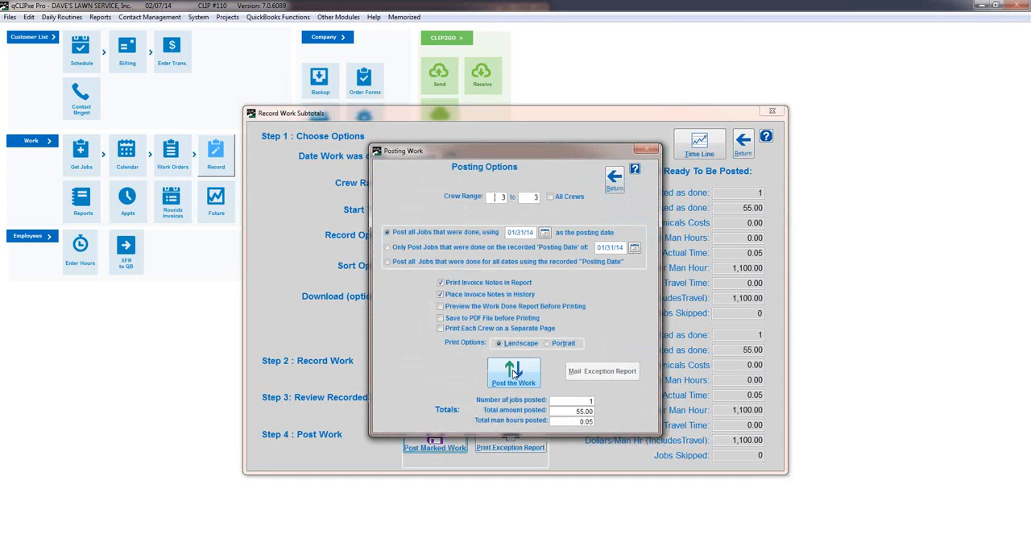
{"action": "left_click", "coordinate": [513, 373]}
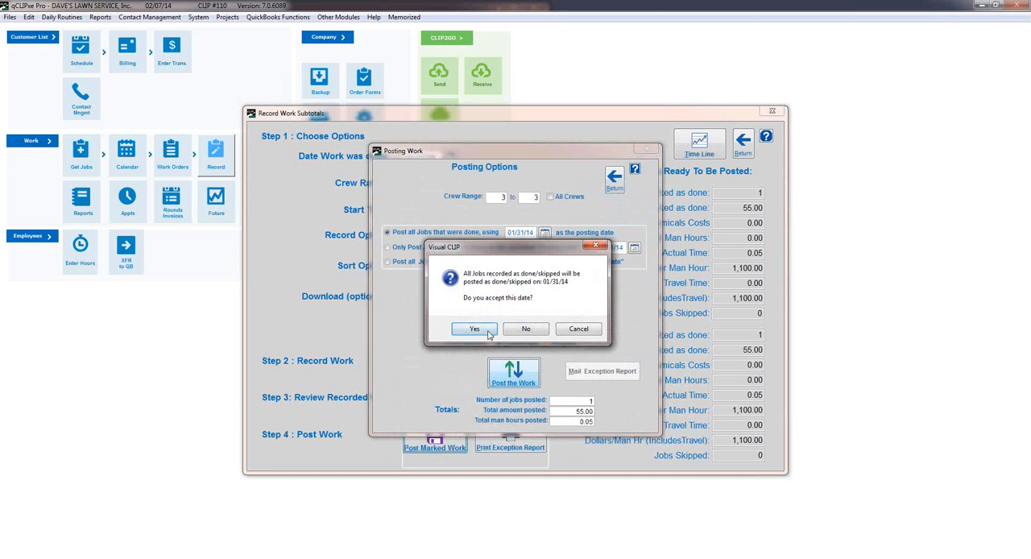
{"action": "left_click", "coordinate": [482, 331]}
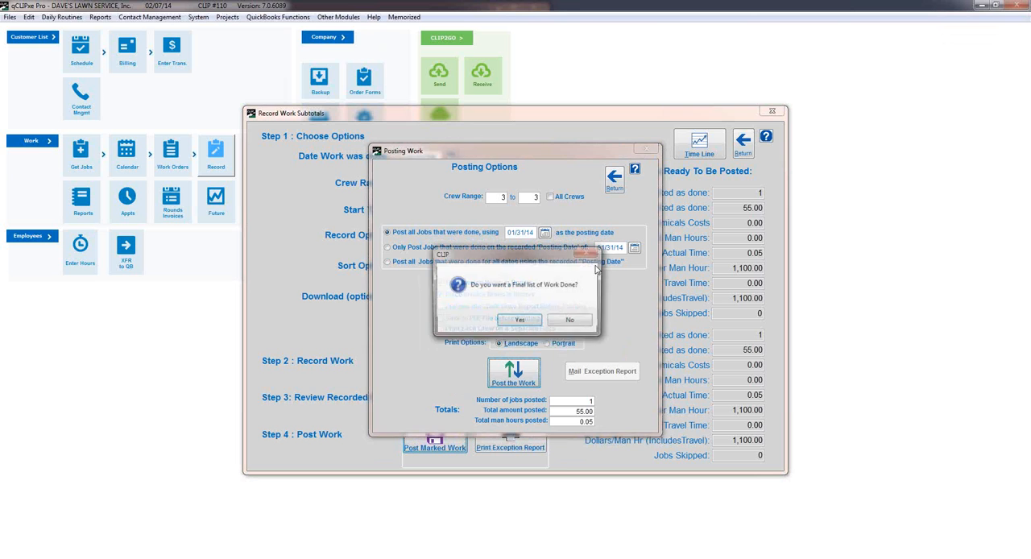
{"action": "left_click", "coordinate": [559, 324]}
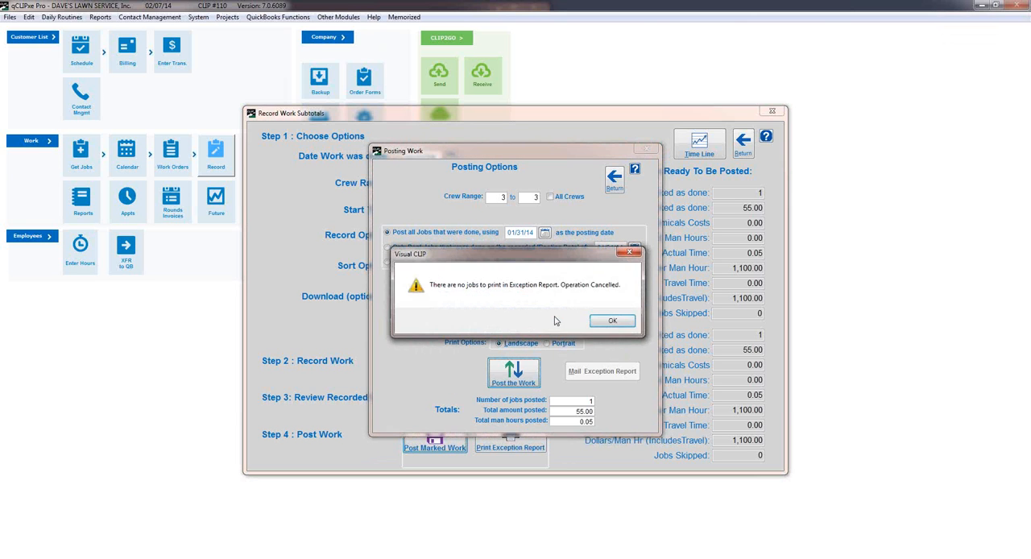
{"action": "left_click", "coordinate": [602, 323]}
{"action": "left_click", "coordinate": [608, 320]}
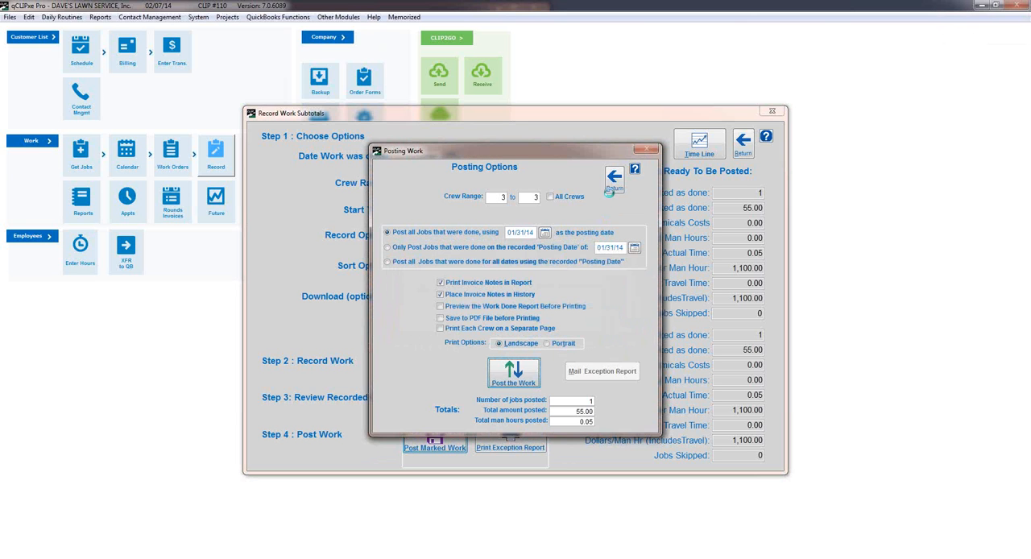
{"action": "left_click", "coordinate": [545, 321]}
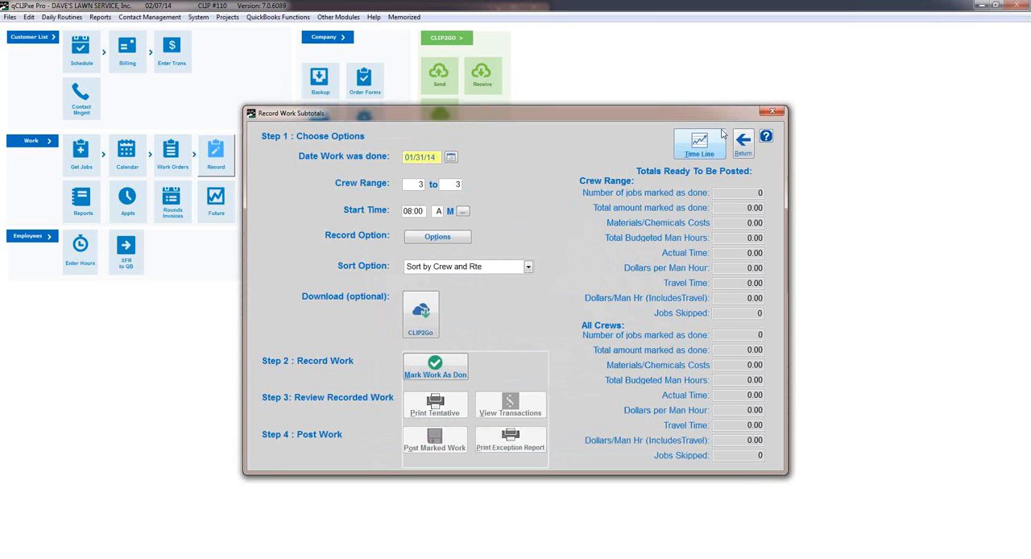
{"action": "left_click", "coordinate": [743, 144]}
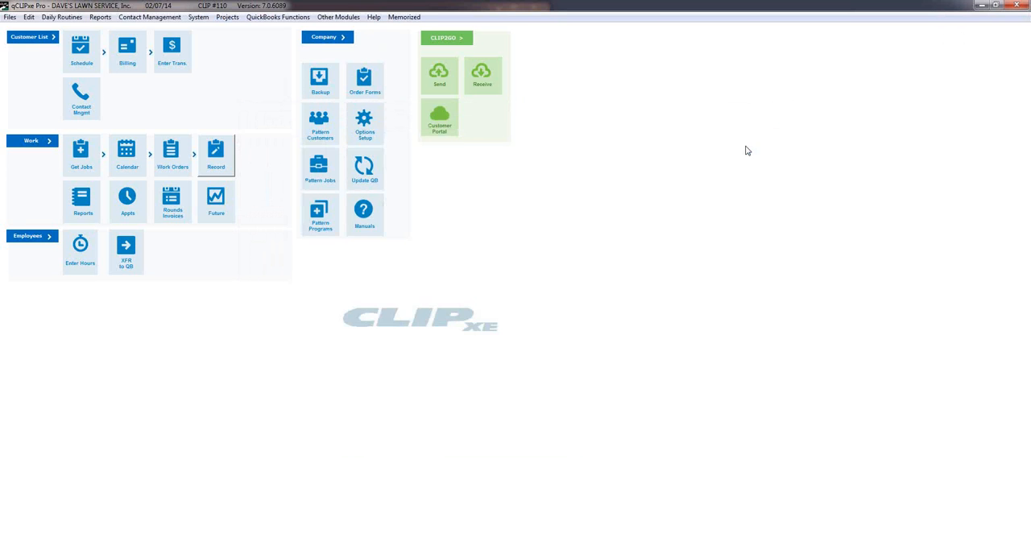
Open the customer's programs from the customer list and examine the round statuses of the WTEST program.
{"action": "left_click", "coordinate": [22, 41]}
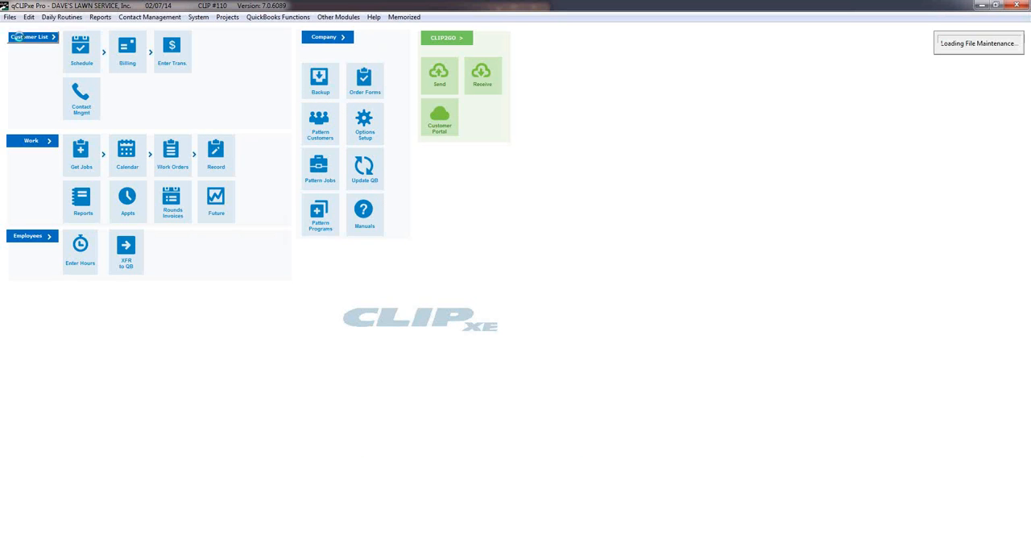
{"action": "double_click", "coordinate": [417, 307]}
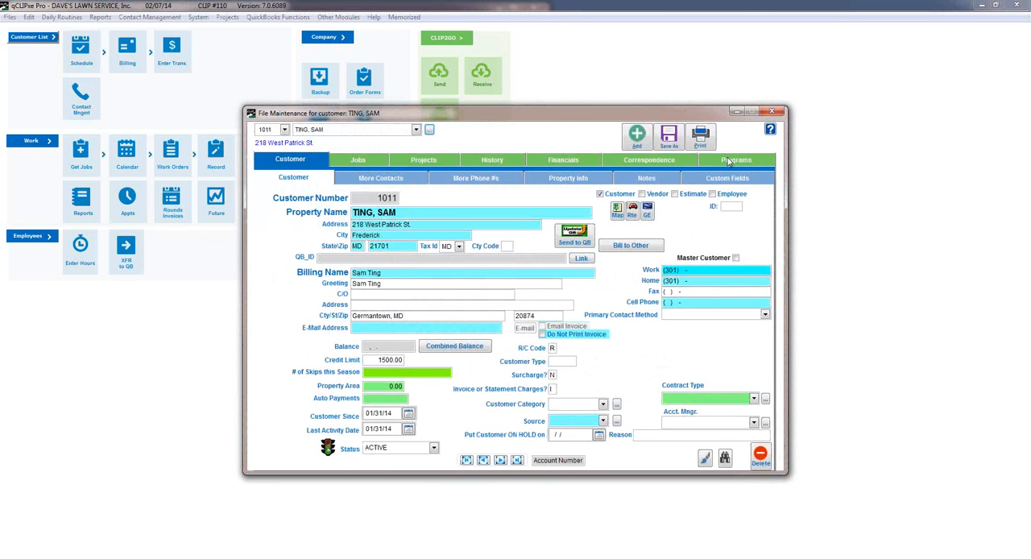
{"action": "left_click", "coordinate": [731, 159]}
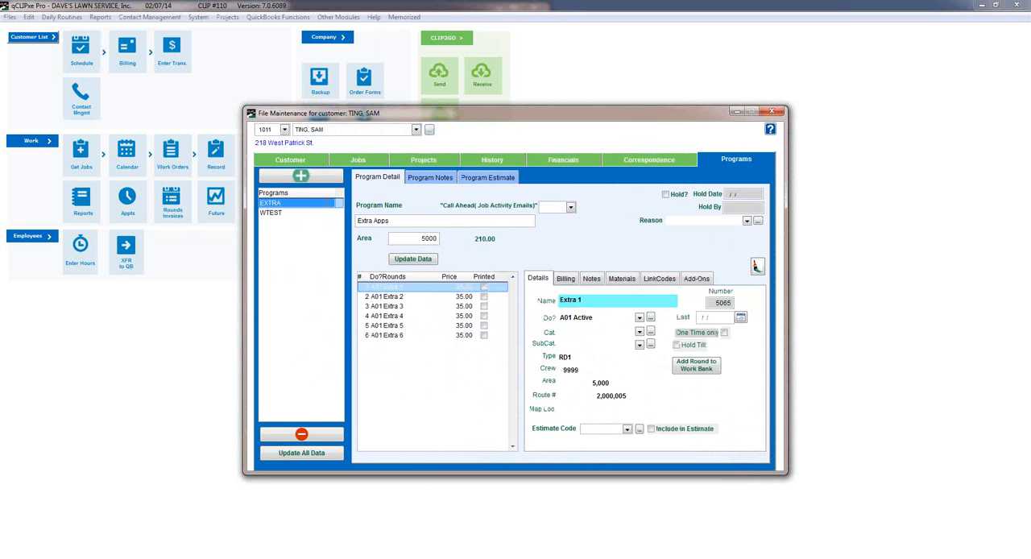
{"action": "left_click", "coordinate": [280, 213]}
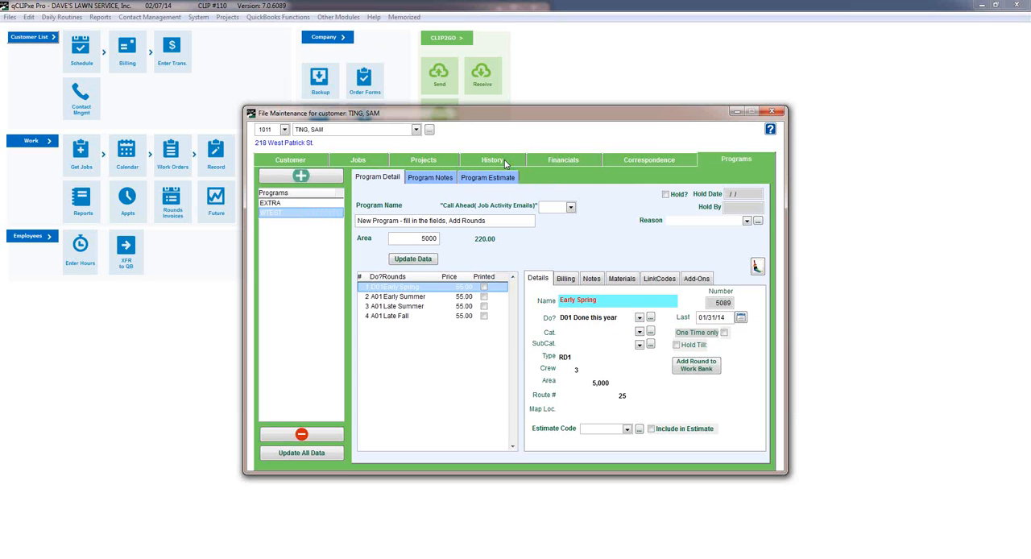
Examine the customer's history and the transaction details of the Early Spring debit dated 01/31/14, then close the customer record.
{"action": "left_click", "coordinate": [505, 163]}
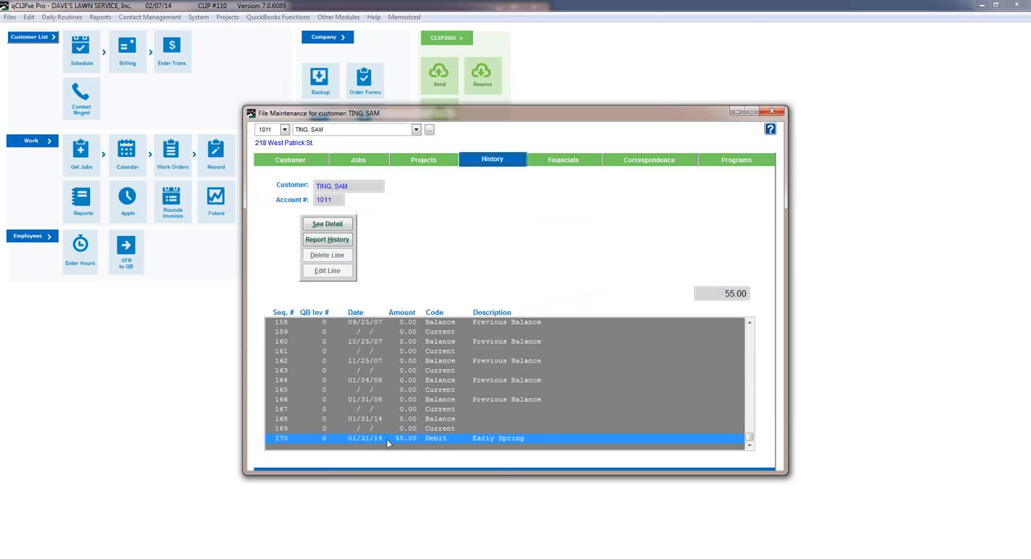
{"action": "double_click", "coordinate": [469, 439]}
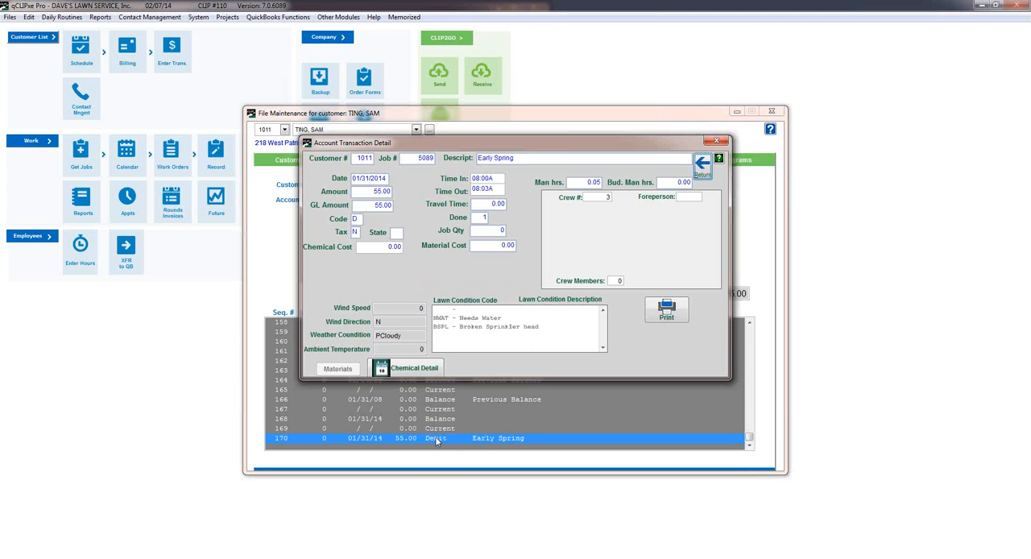
{"action": "left_click", "coordinate": [702, 165]}
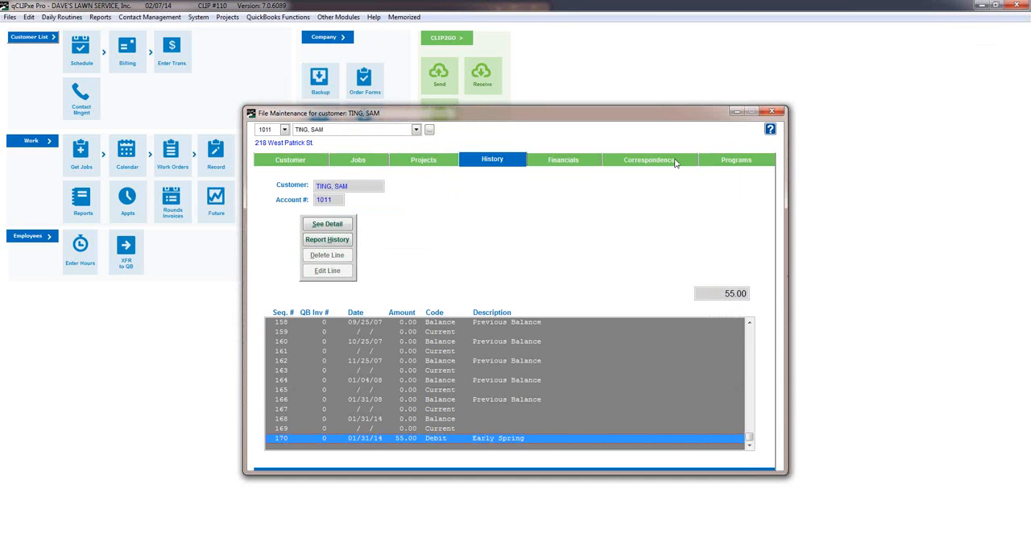
{"action": "left_click", "coordinate": [777, 116]}
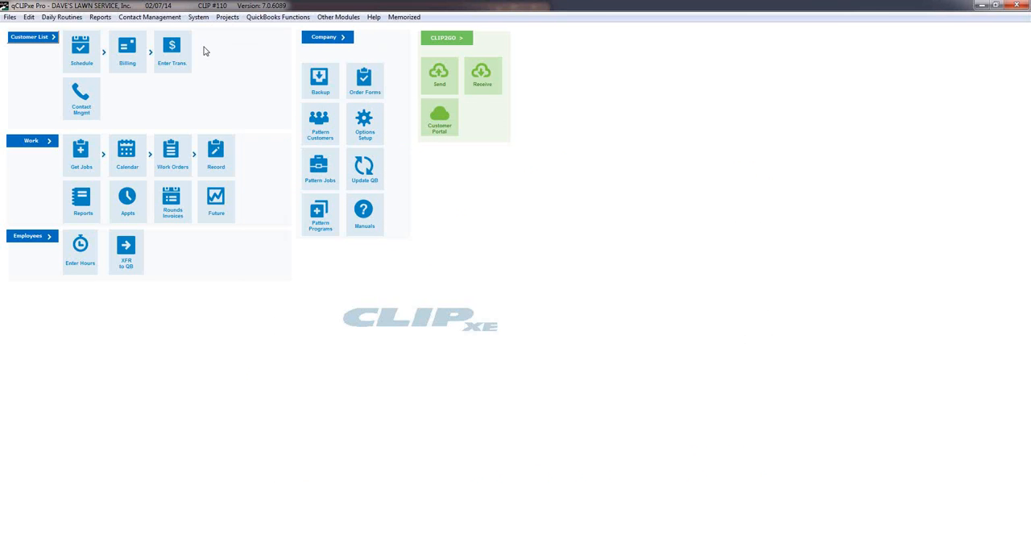
Reopen the same customer from the customer list, review the WTEST program's rounds, and close the record.
{"action": "left_click", "coordinate": [40, 37]}
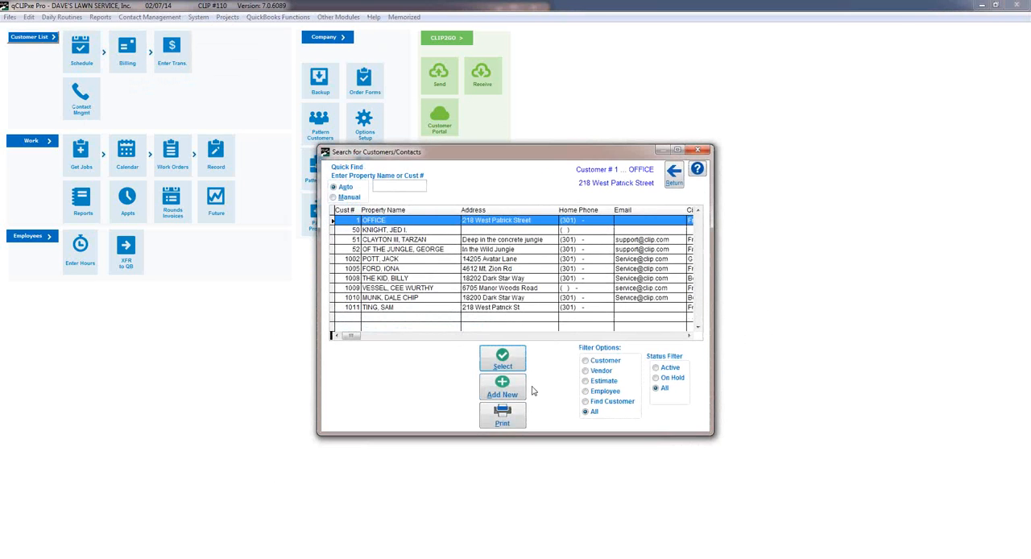
{"action": "double_click", "coordinate": [426, 307]}
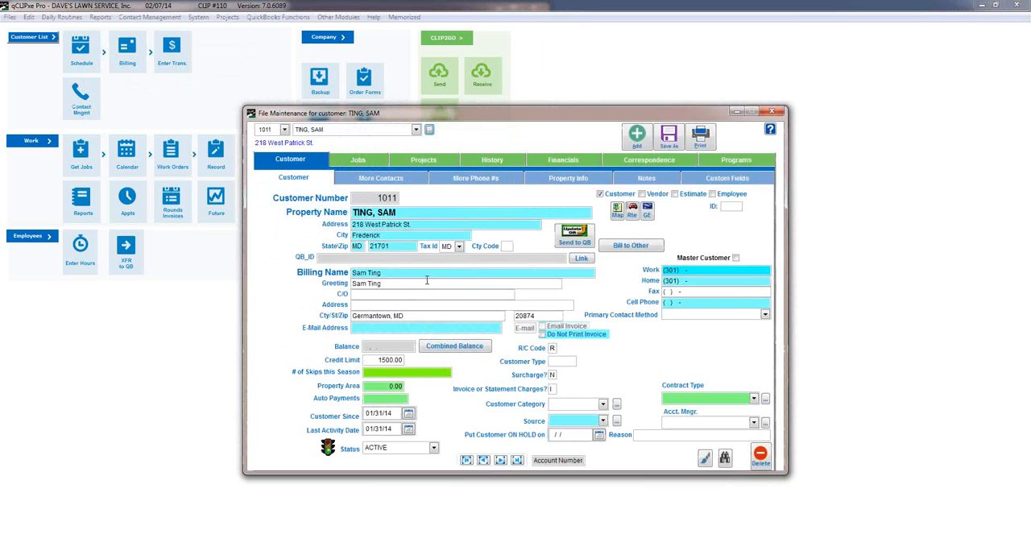
{"action": "left_click", "coordinate": [733, 164]}
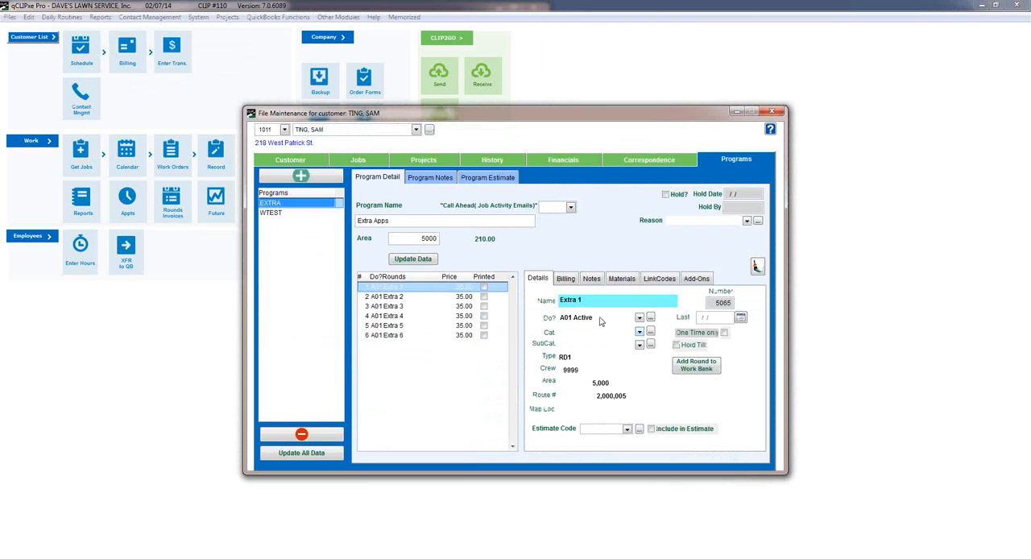
{"action": "left_click", "coordinate": [283, 212]}
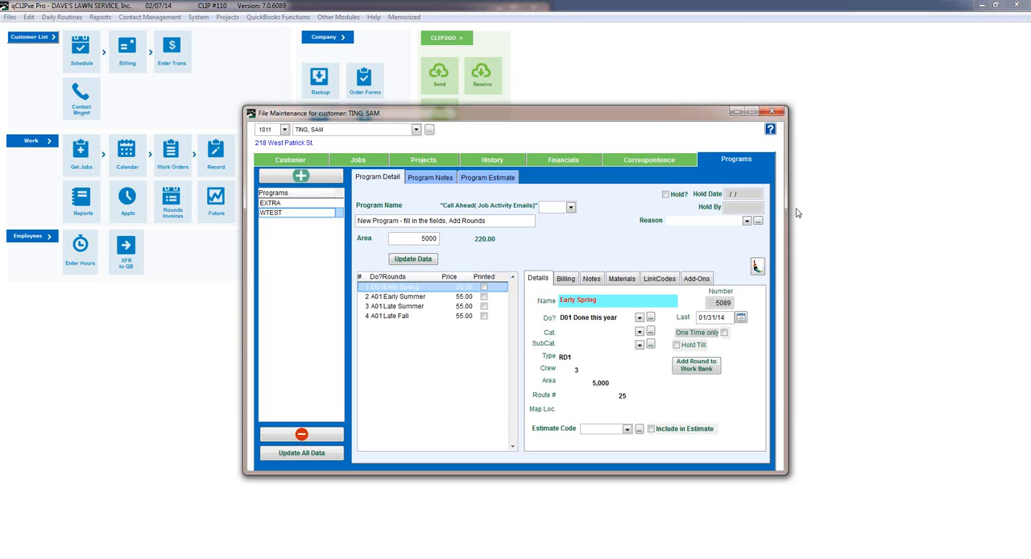
{"action": "left_click", "coordinate": [772, 111]}
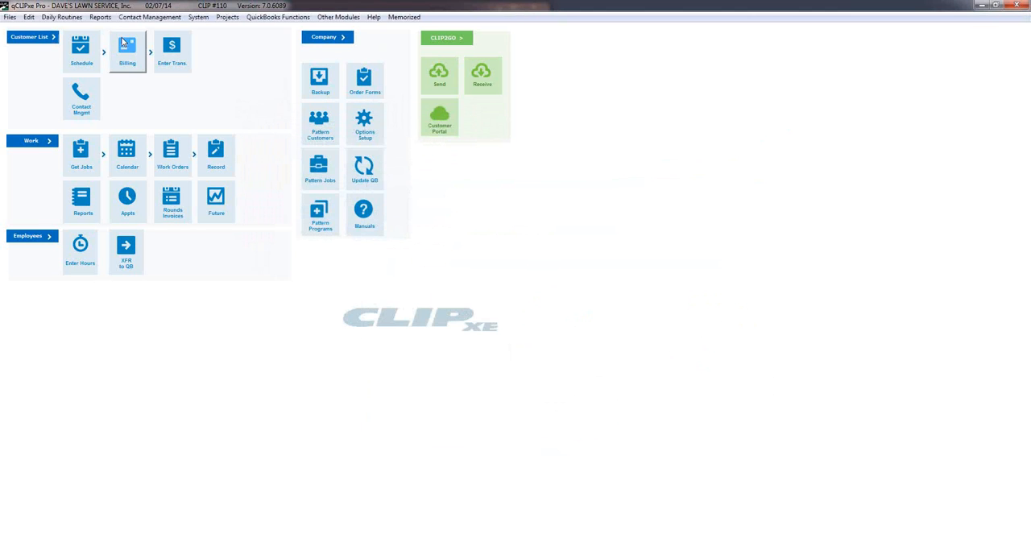
Open the End of Year Functions and enable resetting programs and rounds for program code WTEST only.
{"action": "left_click", "coordinate": [10, 17]}
{"action": "mouse_move", "coordinate": [41, 86]}
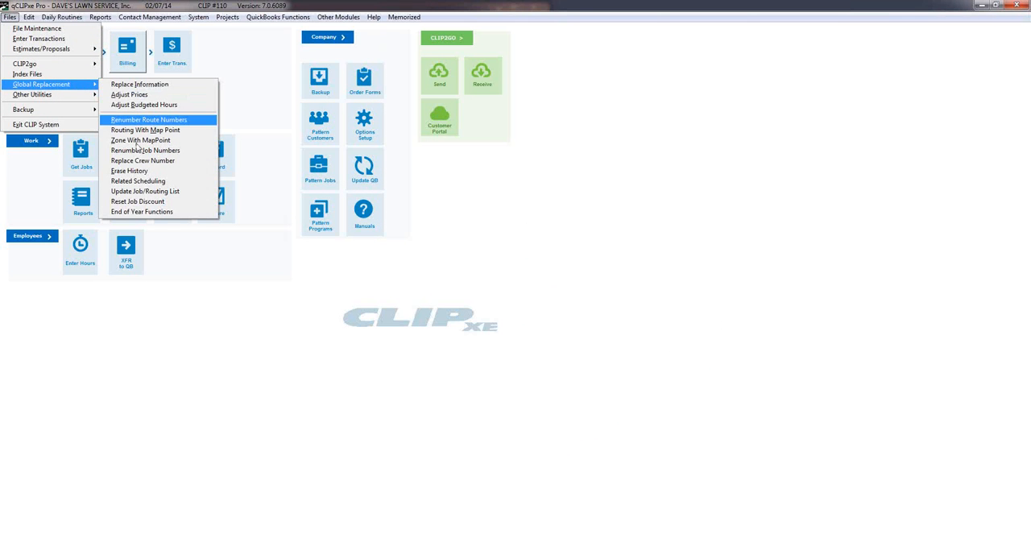
{"action": "left_click", "coordinate": [142, 212]}
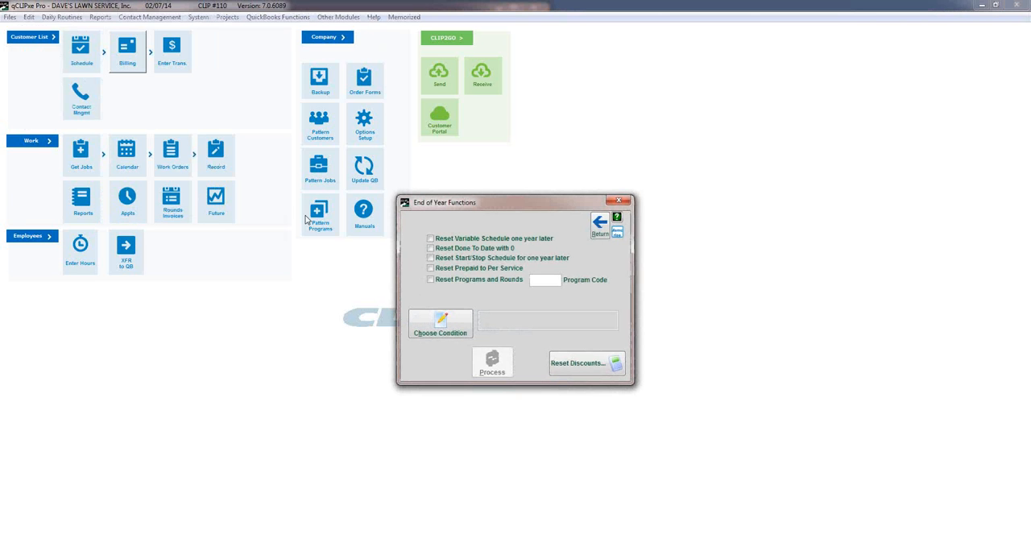
{"action": "left_click", "coordinate": [432, 281]}
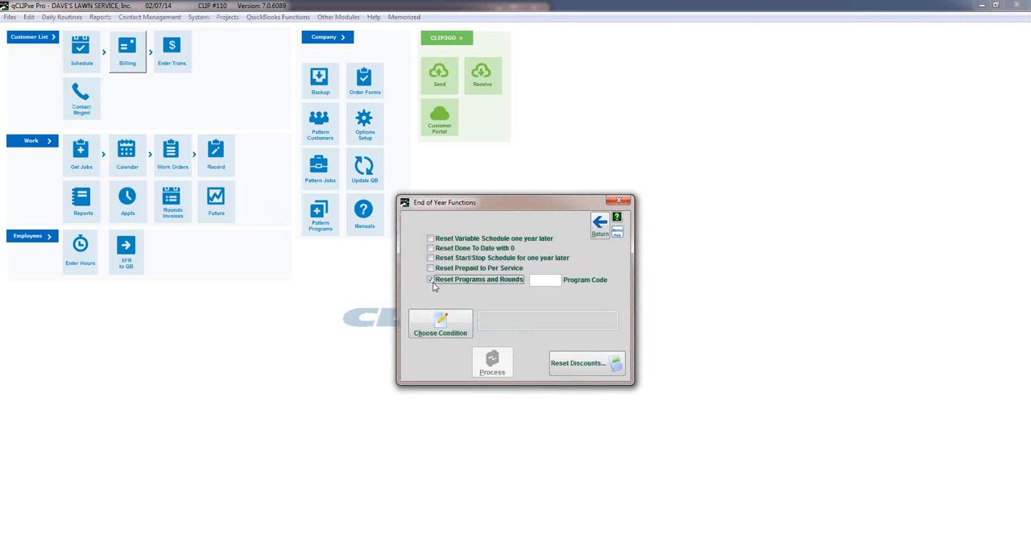
{"action": "left_click", "coordinate": [540, 278]}
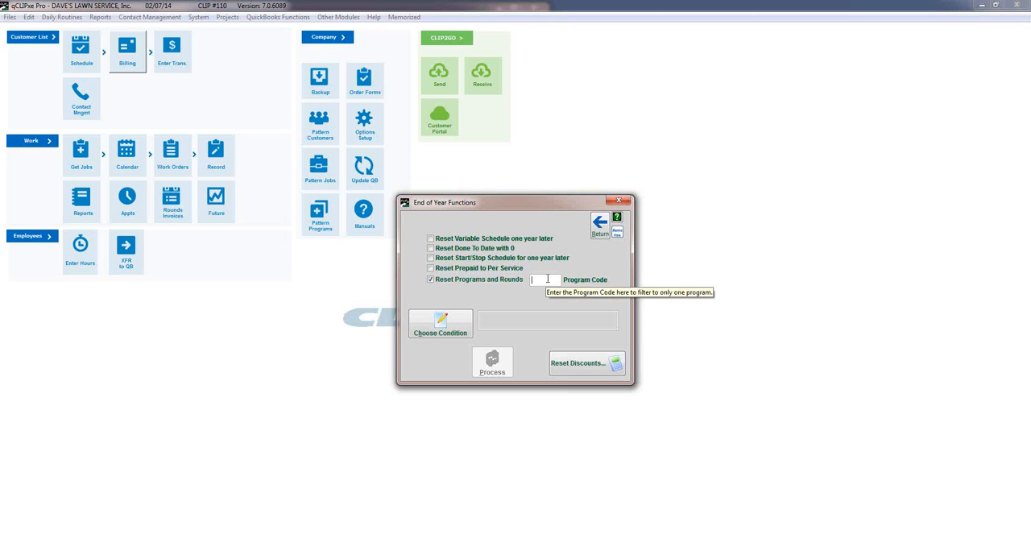
{"action": "type", "text": "WTEST"}
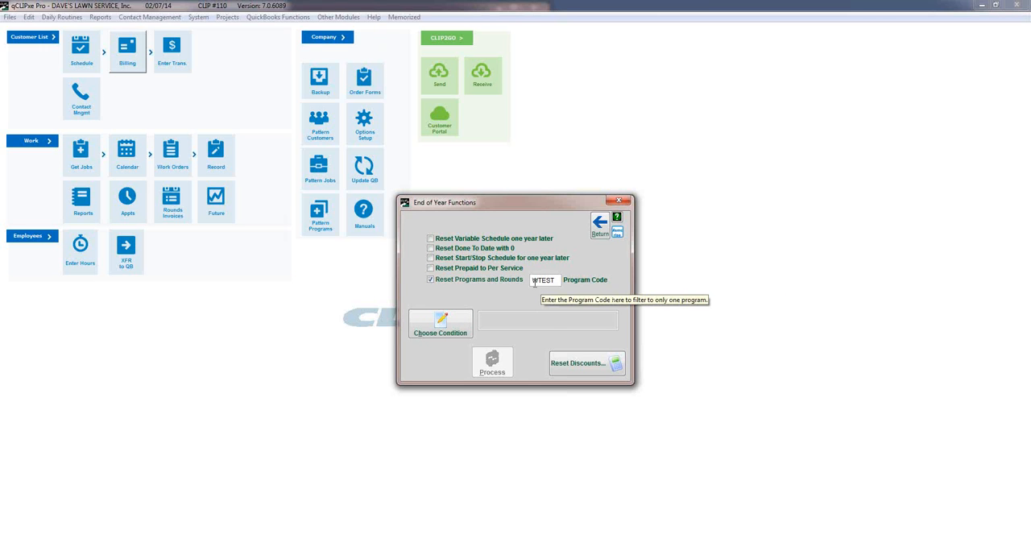
Build and use a condition for the reset that selects jobs whose job number is greater than 0.
{"action": "left_click", "coordinate": [442, 322]}
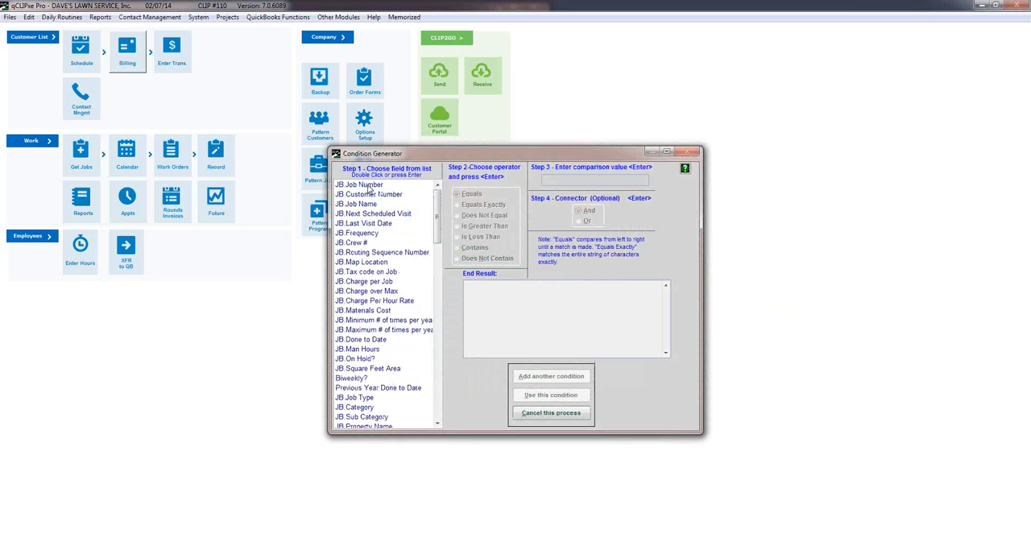
{"action": "double_click", "coordinate": [368, 186]}
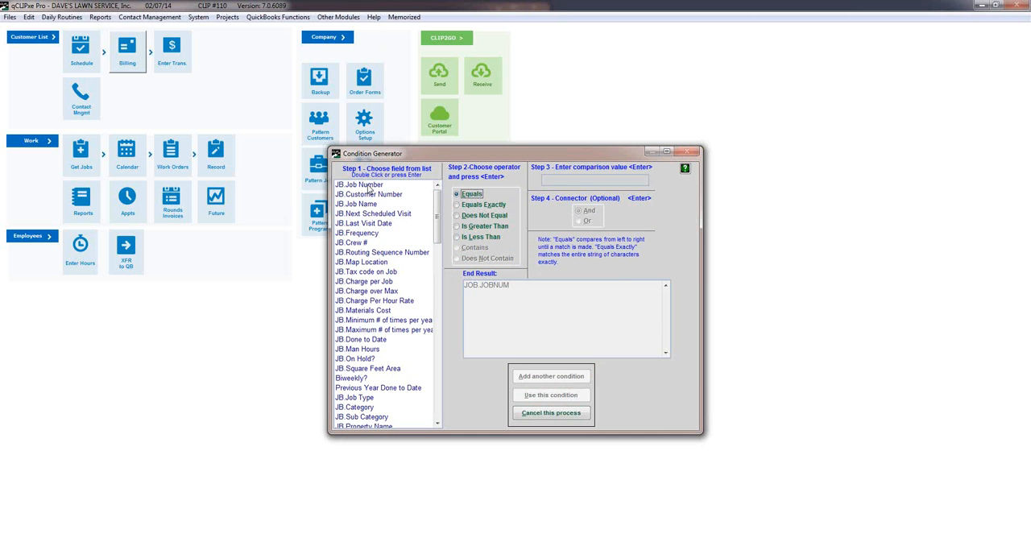
{"action": "double_click", "coordinate": [463, 226]}
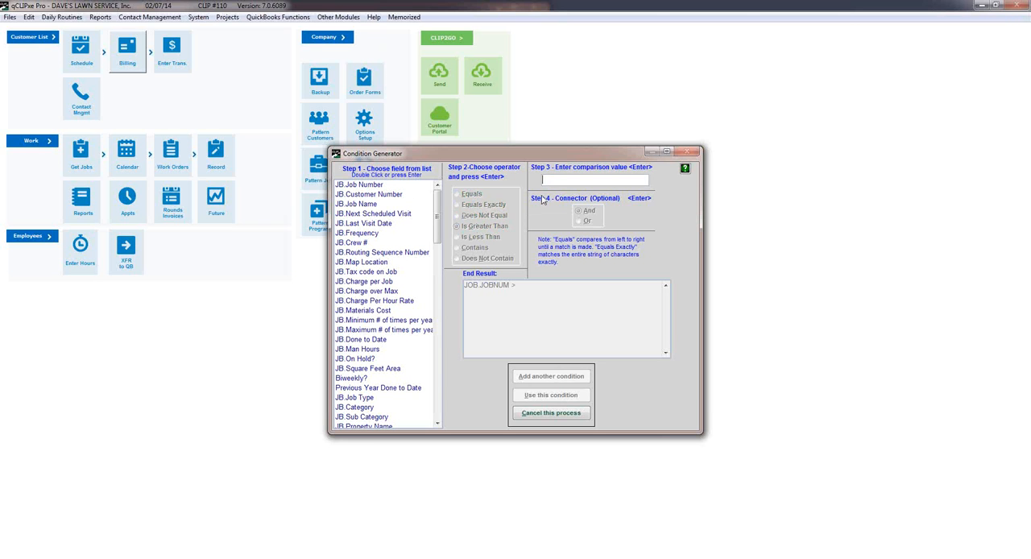
{"action": "left_click", "coordinate": [560, 183]}
{"action": "type", "text": "0"}
{"action": "key", "text": "Return"}
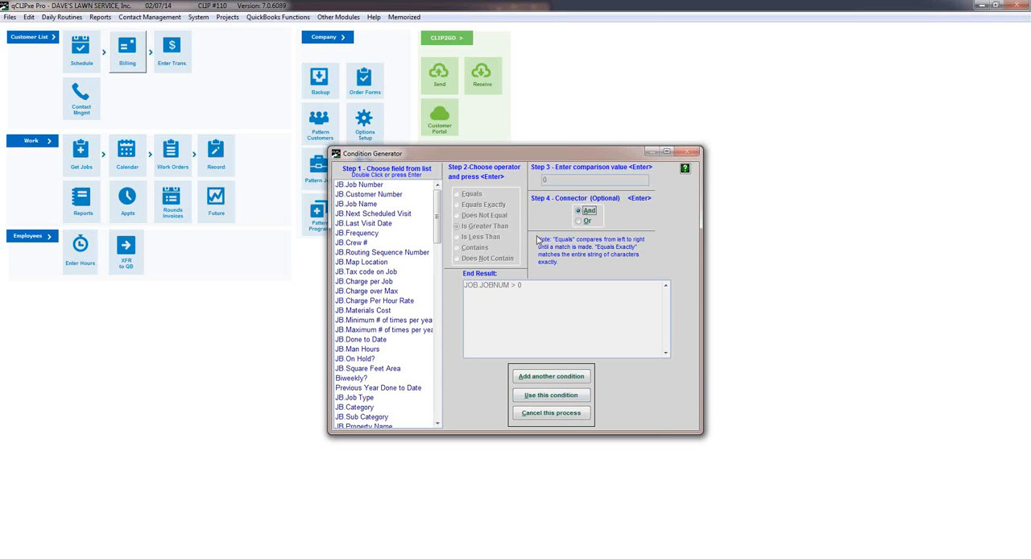
{"action": "left_click", "coordinate": [552, 397]}
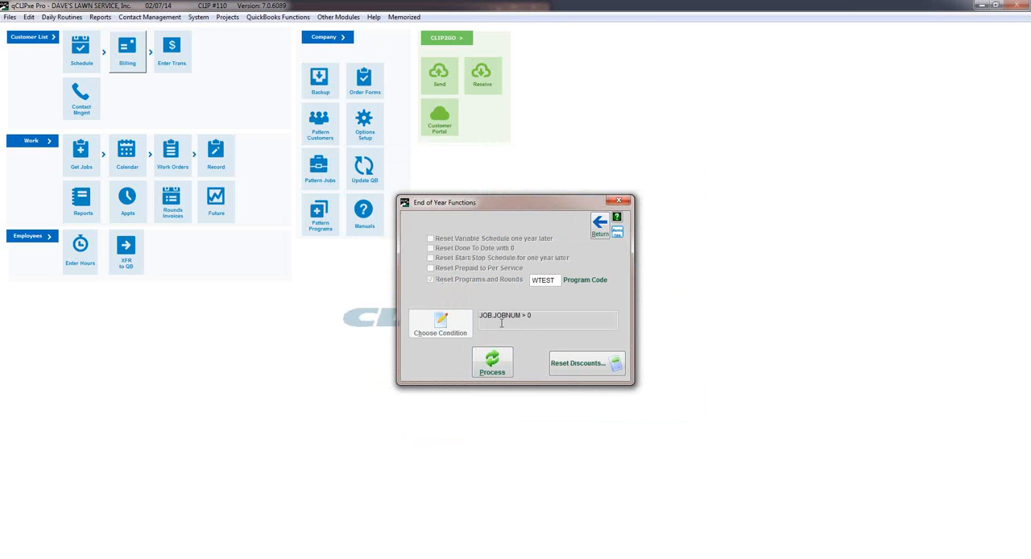
Process the WTEST program and rounds reset, acknowledge the system note, and leave the End of Year Functions.
{"action": "left_click", "coordinate": [497, 366]}
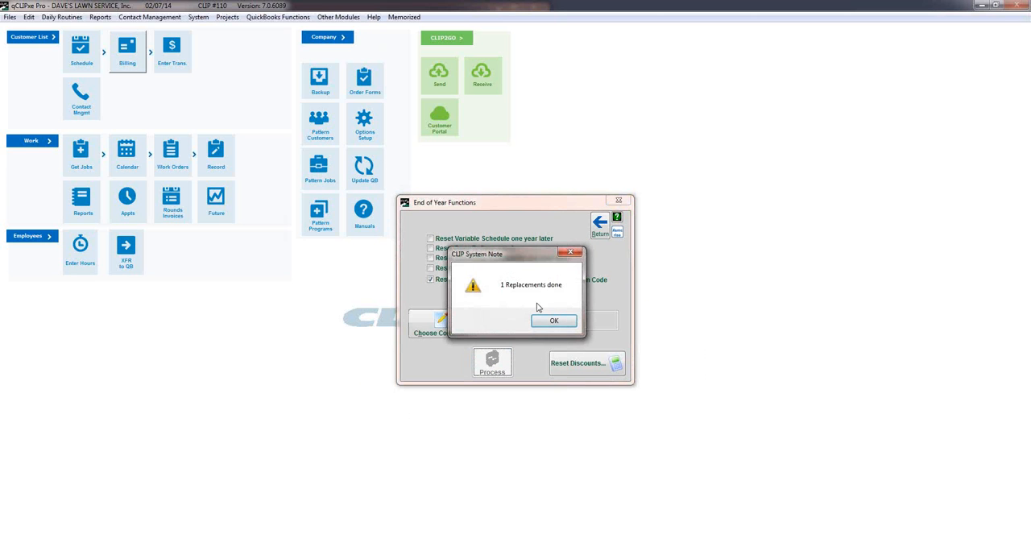
{"action": "left_click_drag", "start_coordinate": [531, 258], "coordinate": [348, 271]}
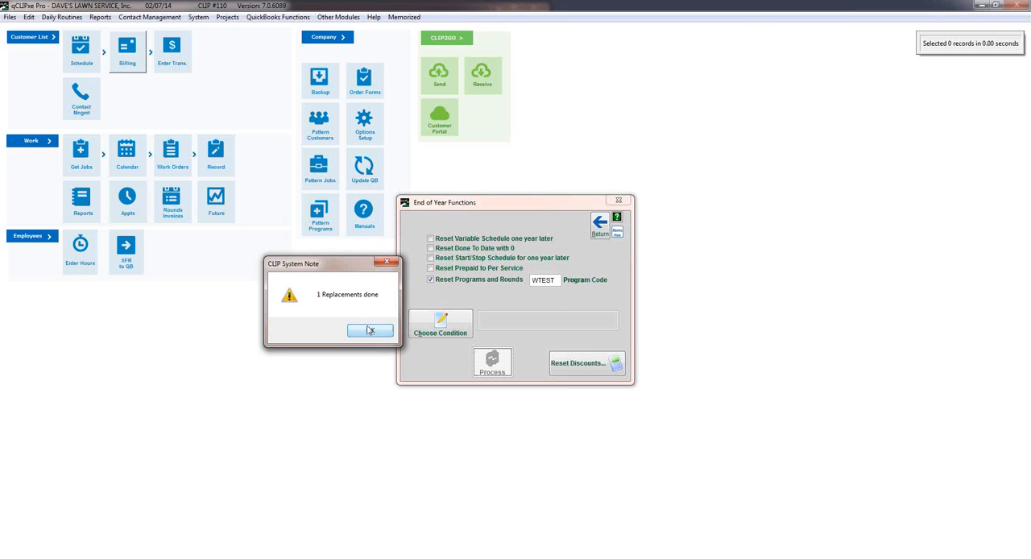
{"action": "left_click", "coordinate": [369, 329]}
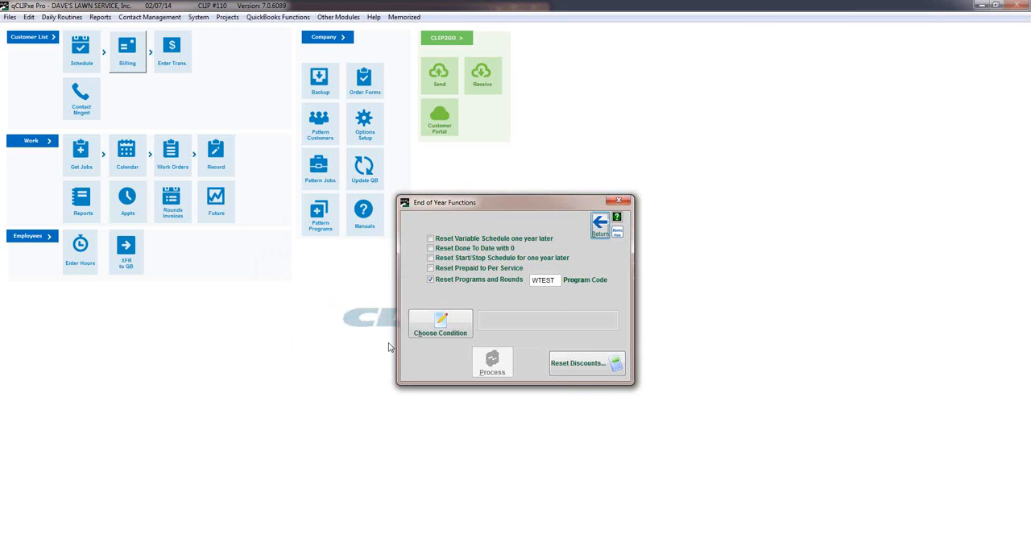
{"action": "left_click", "coordinate": [600, 225]}
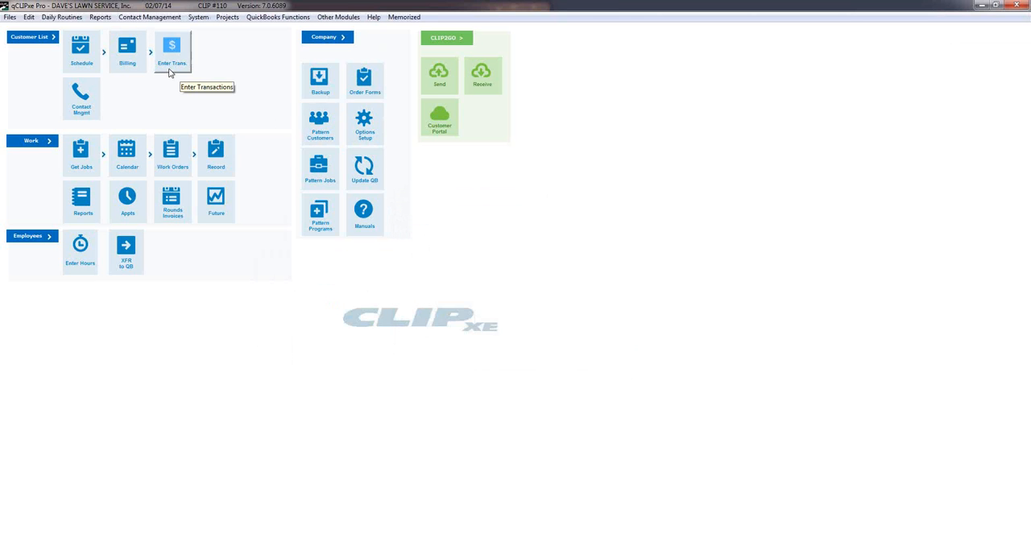
Check the round statuses of the customer's WTEST program after the reset, and close the customer record.
{"action": "left_click", "coordinate": [29, 37]}
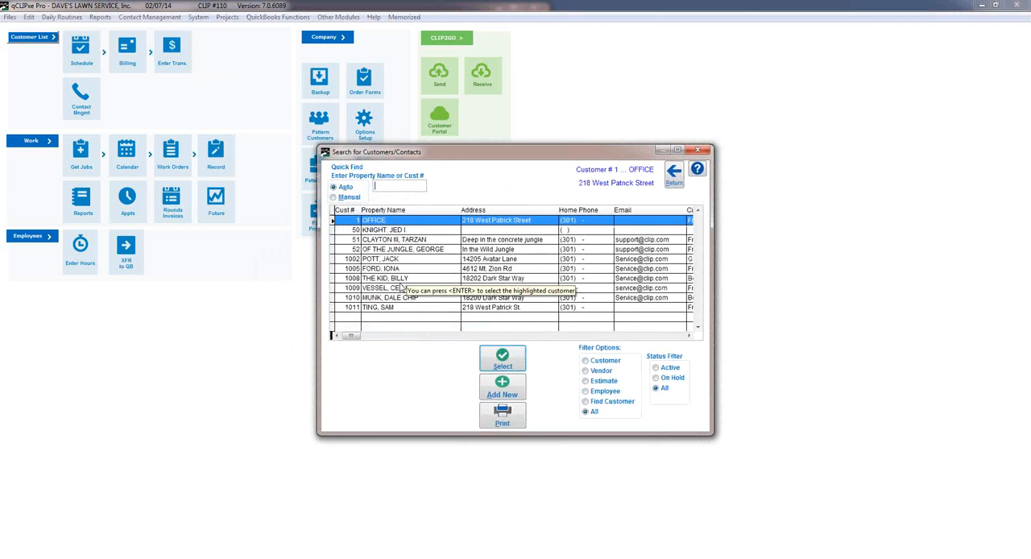
{"action": "double_click", "coordinate": [394, 307]}
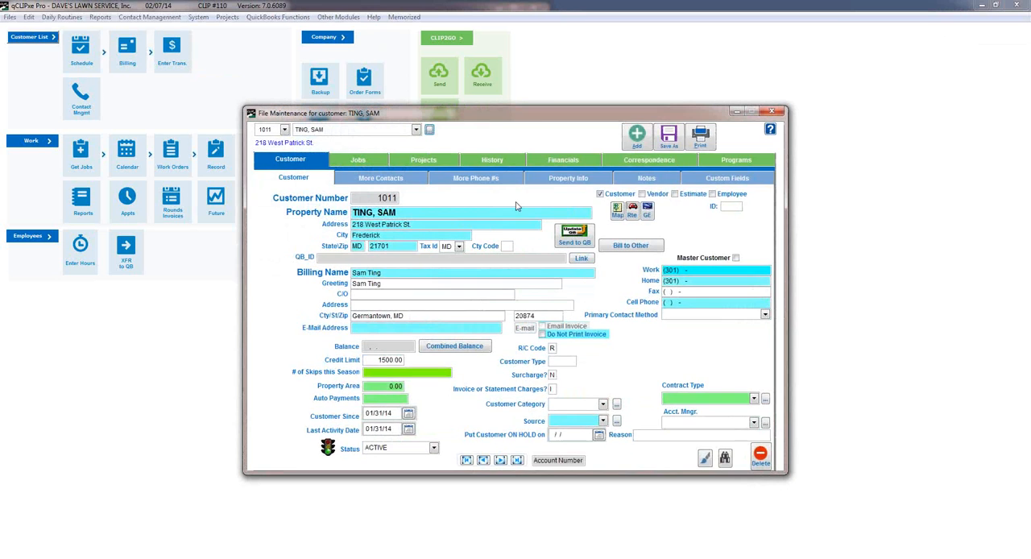
{"action": "left_click", "coordinate": [725, 159]}
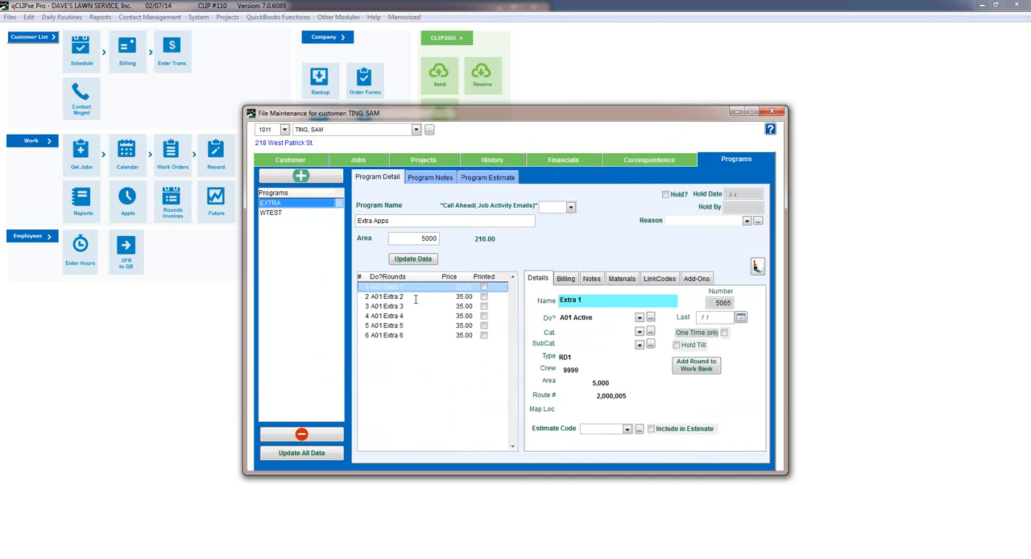
{"action": "left_click", "coordinate": [267, 212]}
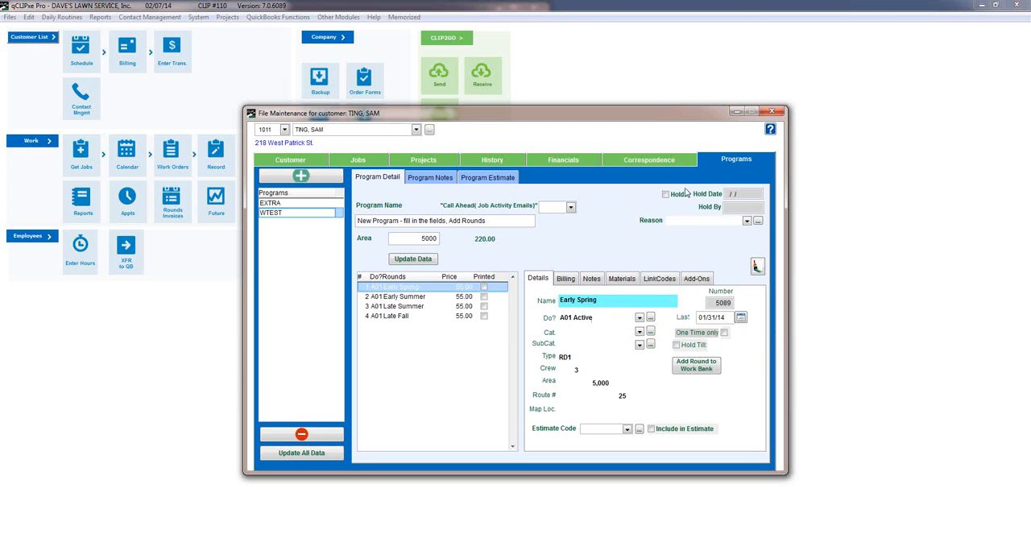
{"action": "left_click", "coordinate": [771, 112]}
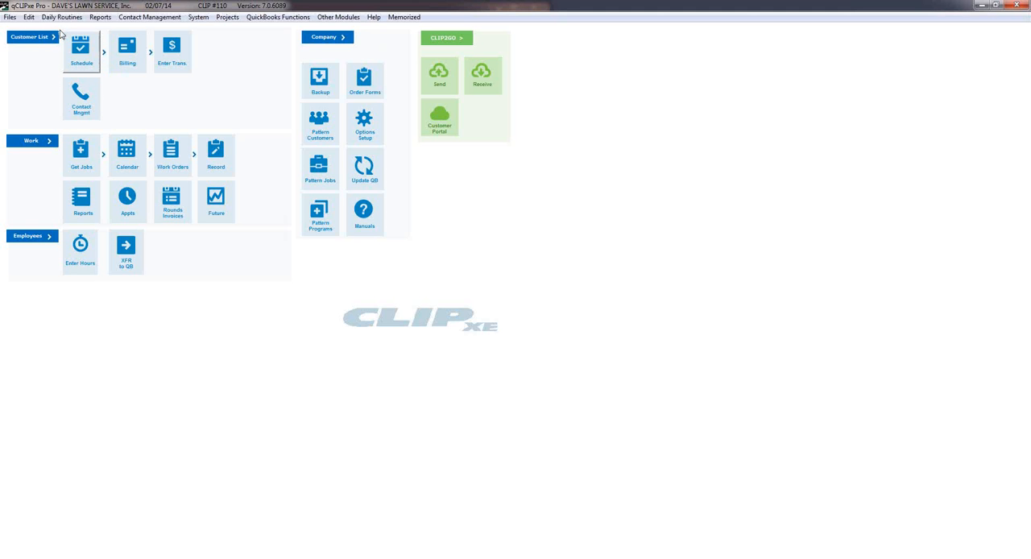
Open the Job Activity Emails and look through the available email templates without choosing another one.
{"action": "left_click", "coordinate": [156, 18]}
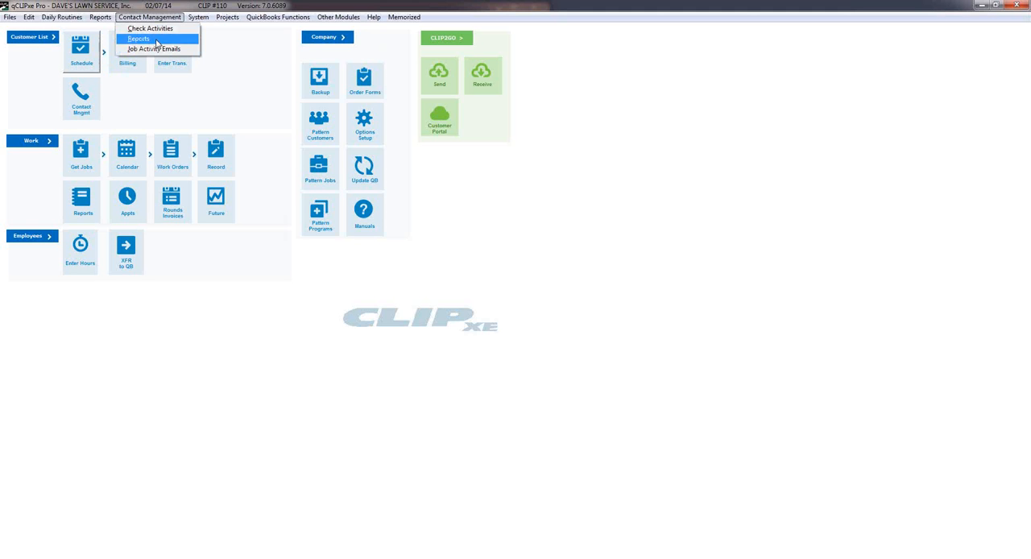
{"action": "left_click", "coordinate": [152, 49]}
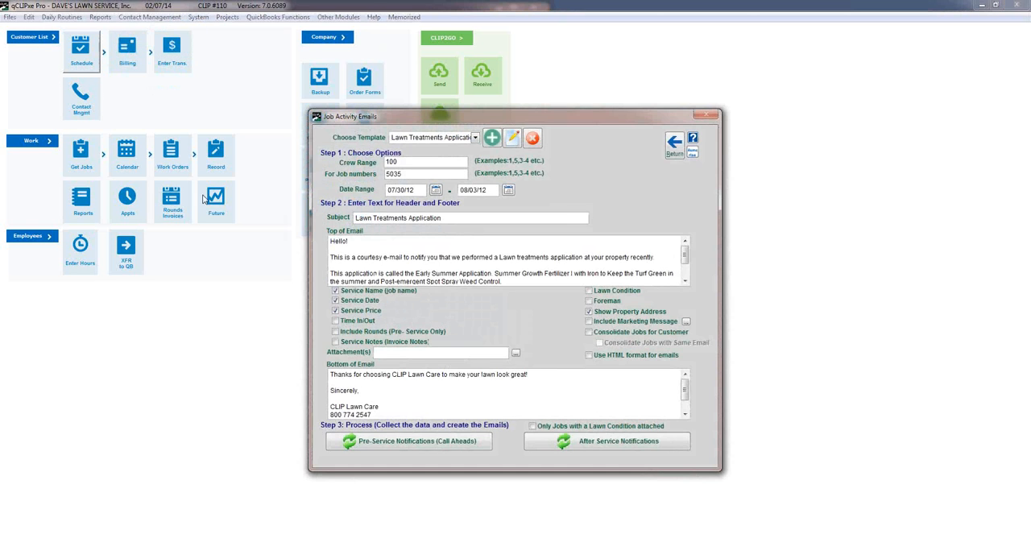
{"action": "left_click", "coordinate": [475, 138]}
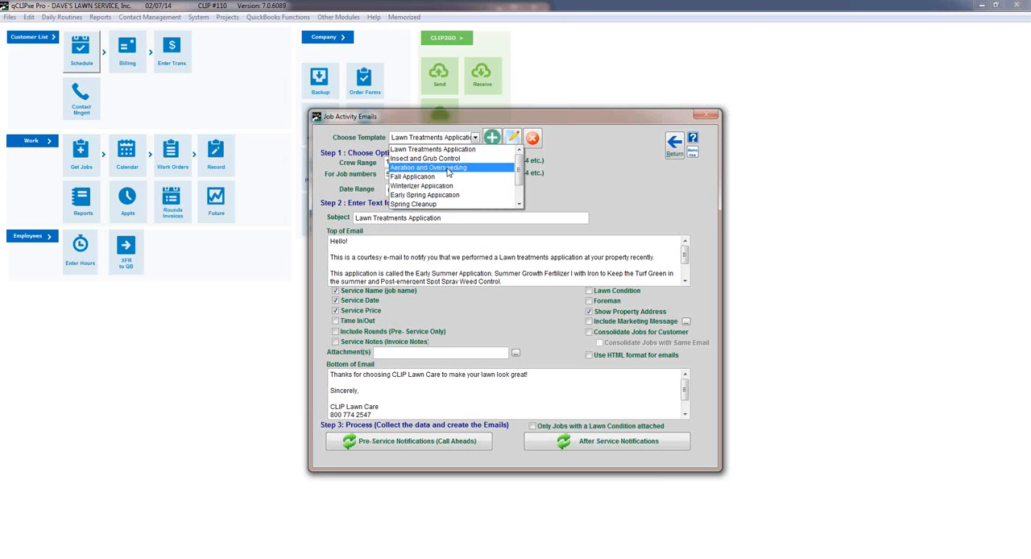
{"action": "left_click", "coordinate": [477, 136]}
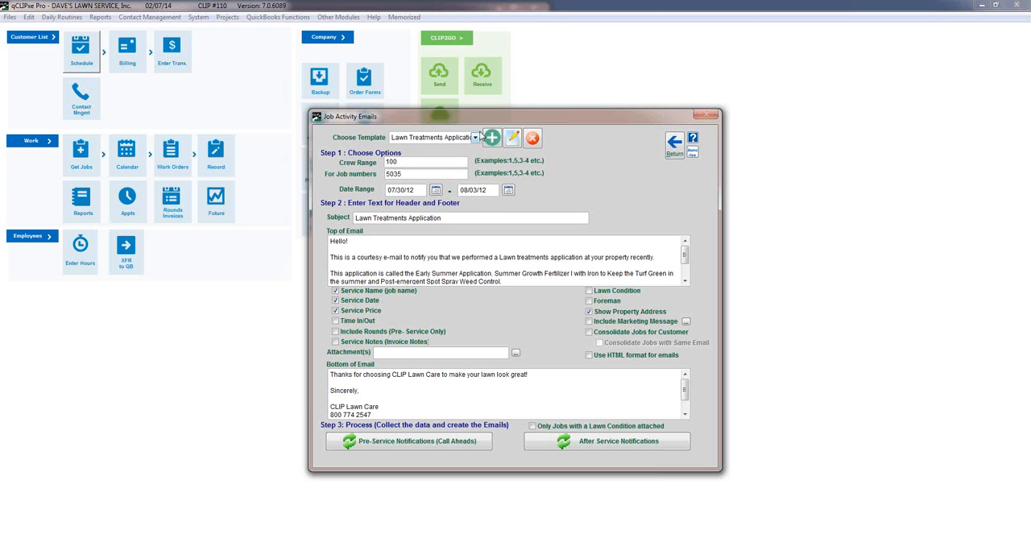
{"action": "left_click", "coordinate": [476, 138]}
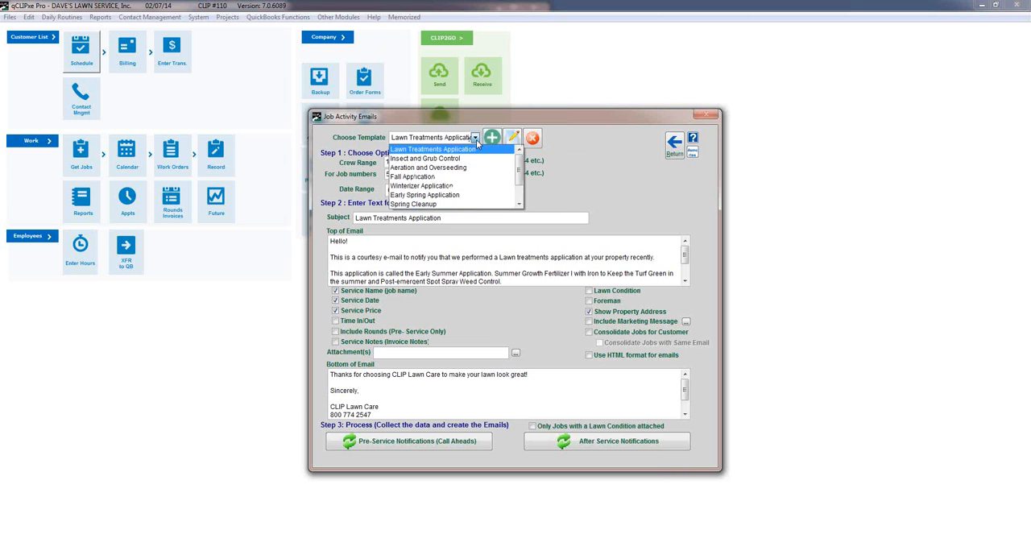
{"action": "left_click_drag", "start_coordinate": [517, 165], "coordinate": [514, 205]}
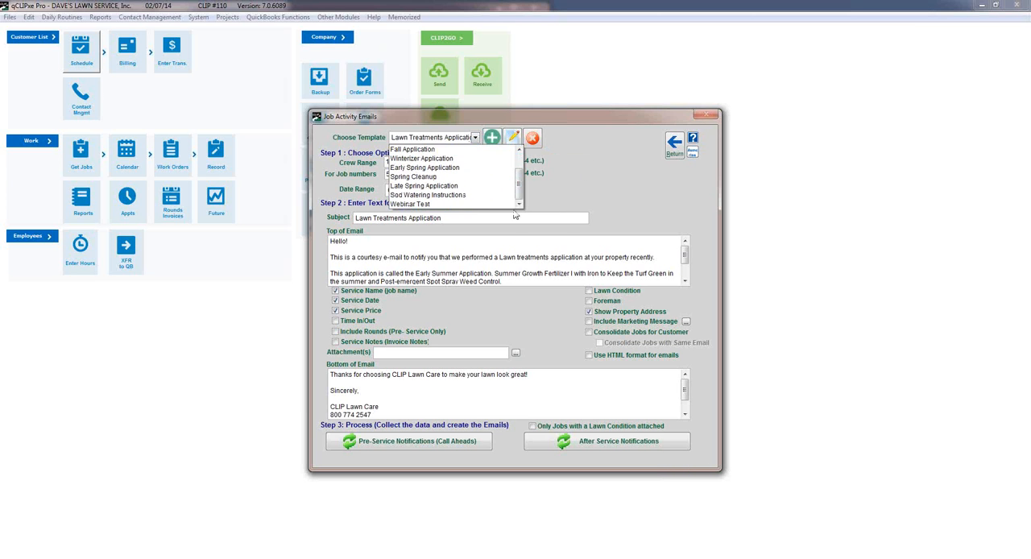
{"action": "left_click", "coordinate": [593, 175]}
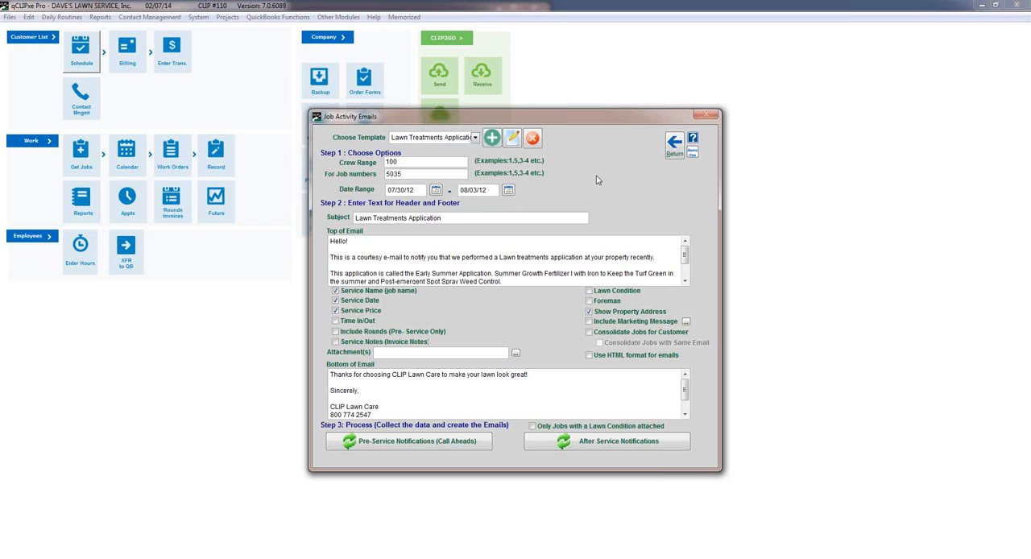
Load the Webinar Test template in the Job Activity Emails and set its job numbers to 5089.
{"action": "left_click", "coordinate": [475, 138]}
{"action": "left_click_drag", "start_coordinate": [518, 167], "coordinate": [516, 188]}
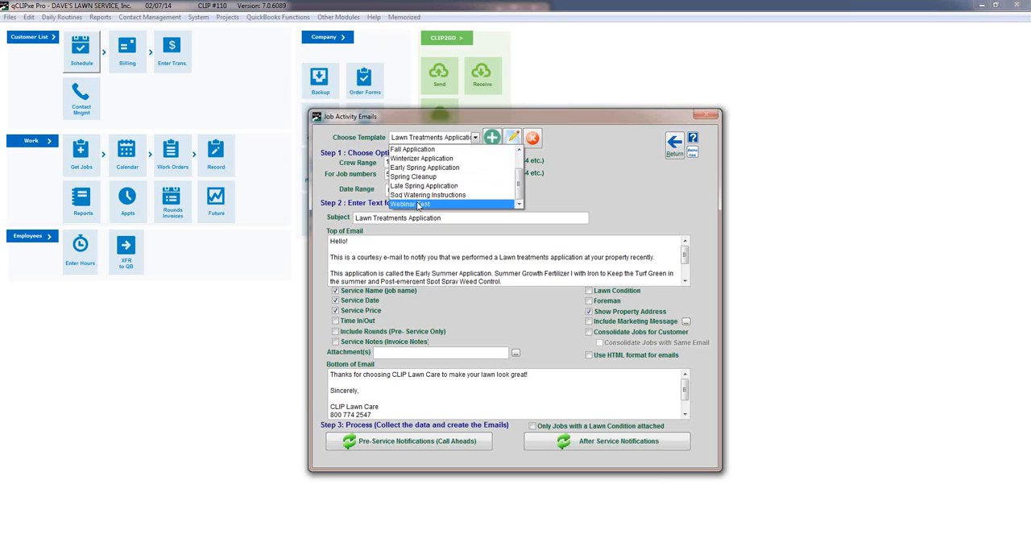
{"action": "left_click", "coordinate": [418, 205]}
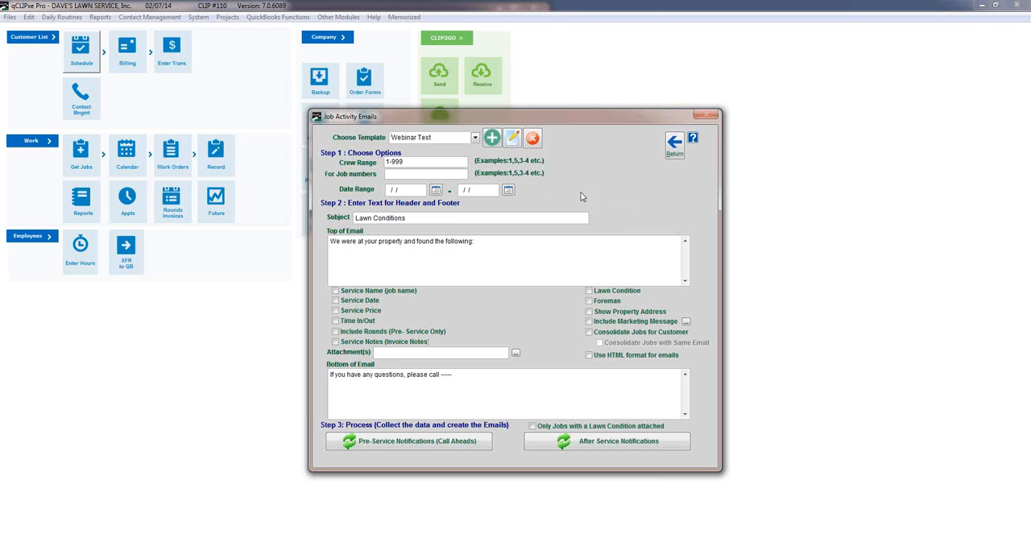
{"action": "left_click", "coordinate": [392, 173]}
{"action": "type", "text": "50"}
{"action": "type", "text": "89"}
Include the Lawn Condition in the email and review the text at the top and bottom of the message.
{"action": "left_click_drag", "start_coordinate": [485, 244], "coordinate": [326, 242]}
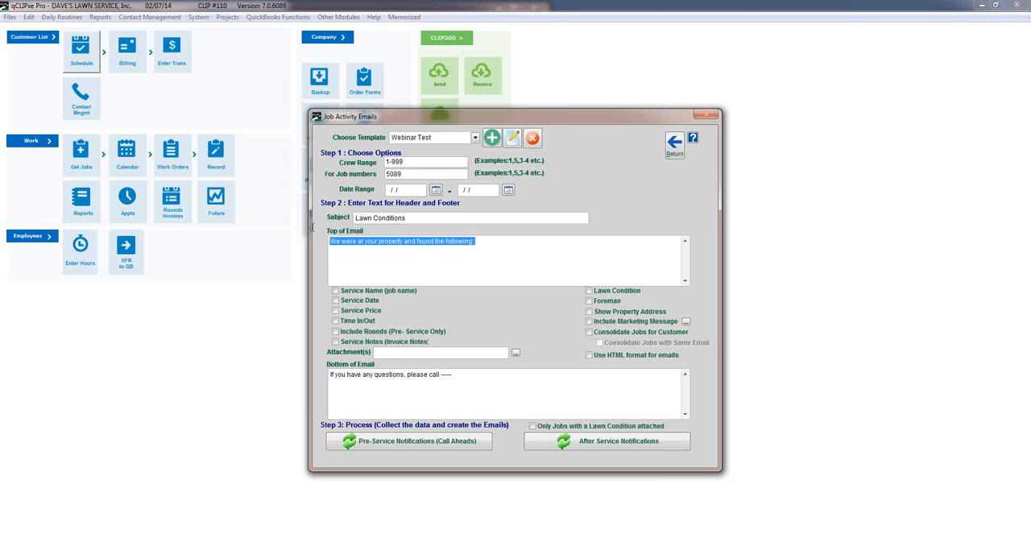
{"action": "left_click", "coordinate": [466, 261]}
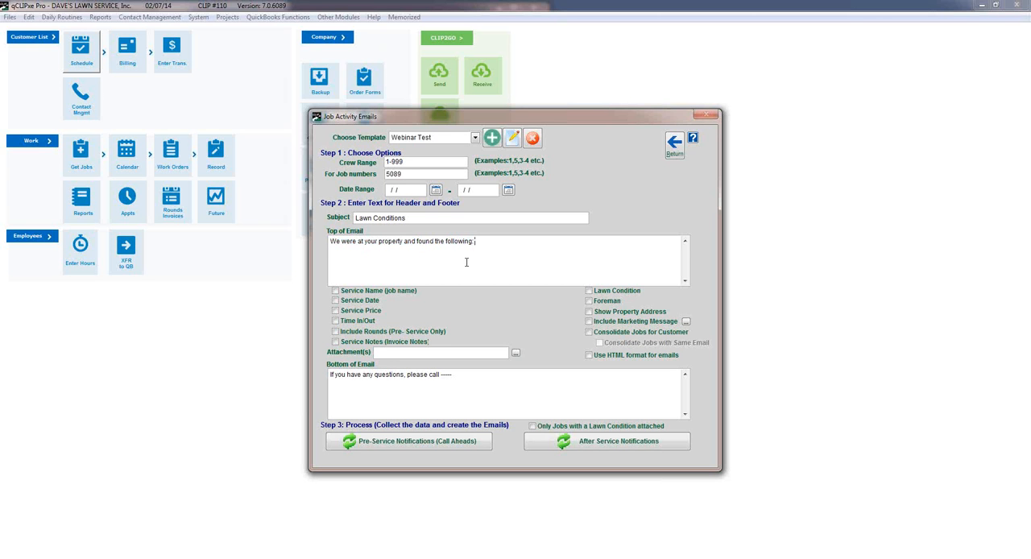
{"action": "left_click", "coordinate": [588, 291]}
{"action": "left_click", "coordinate": [483, 371]}
{"action": "left_click_drag", "start_coordinate": [329, 375], "coordinate": [451, 377]}
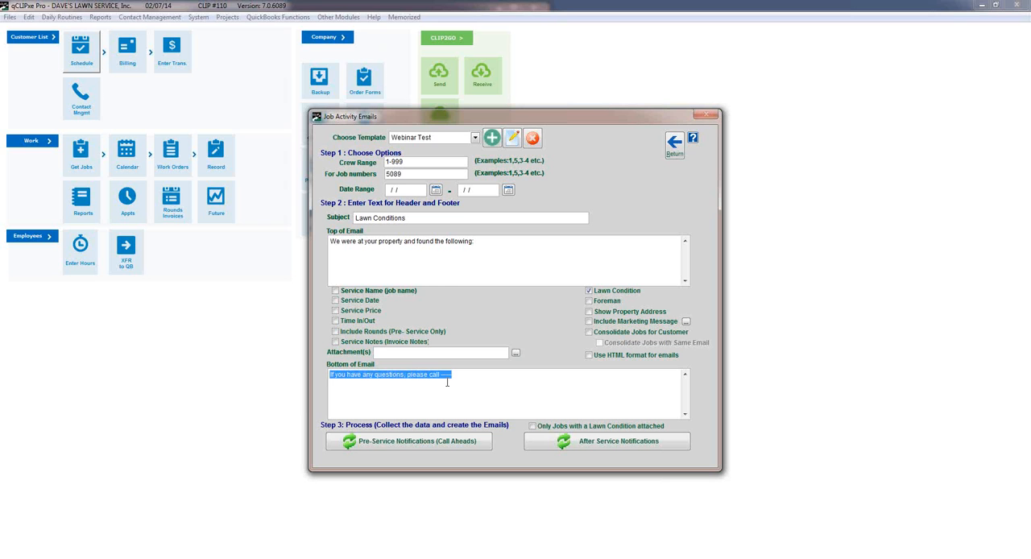
{"action": "left_click", "coordinate": [489, 380]}
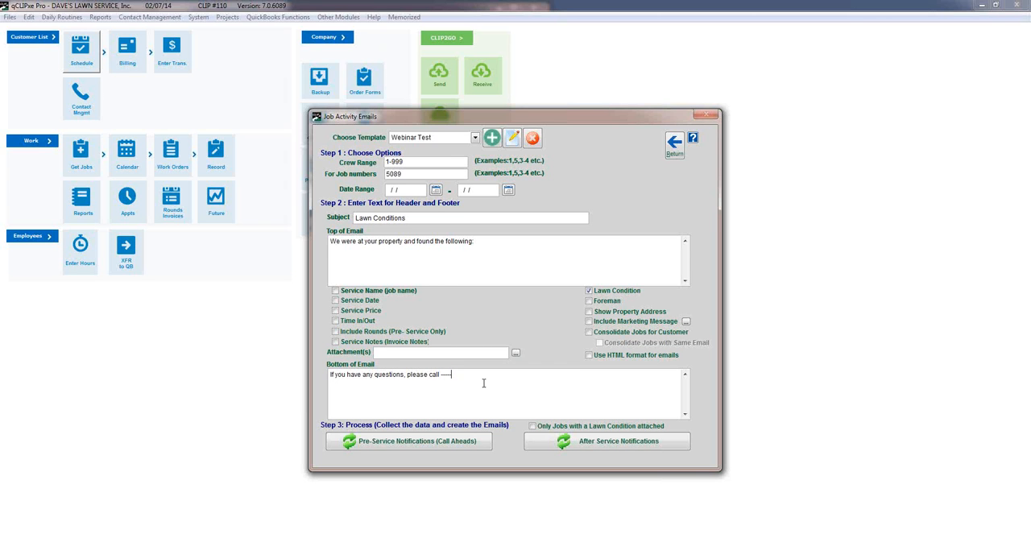
Examine the after-service and pre-service notification choices and leave the Job Activity Emails.
{"action": "left_click", "coordinate": [564, 442]}
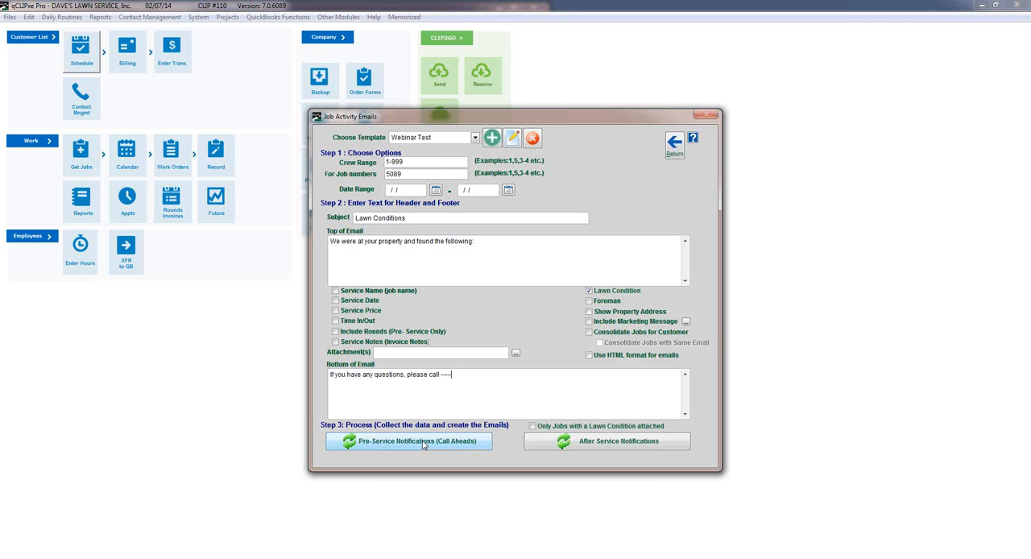
{"action": "left_click", "coordinate": [423, 446]}
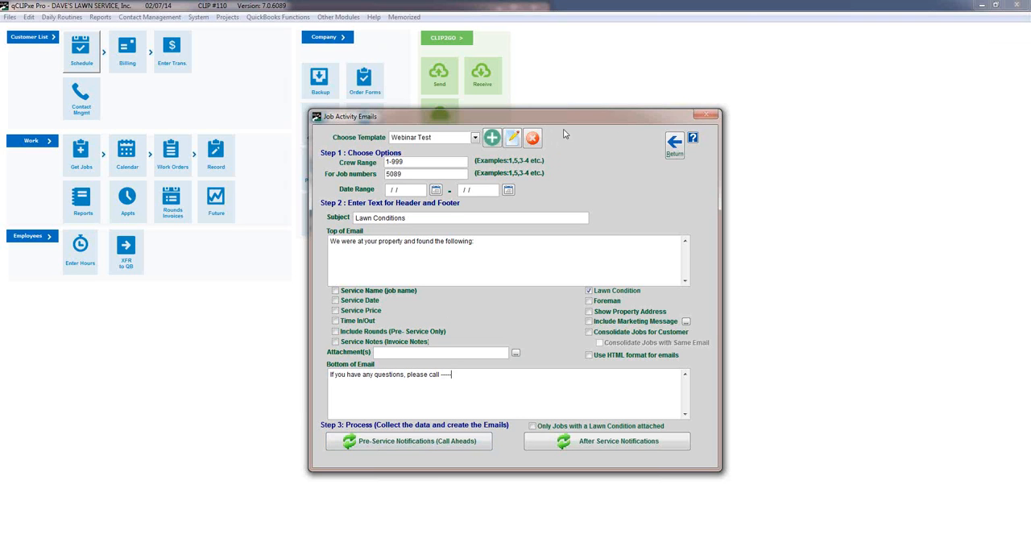
{"action": "left_click", "coordinate": [675, 146]}
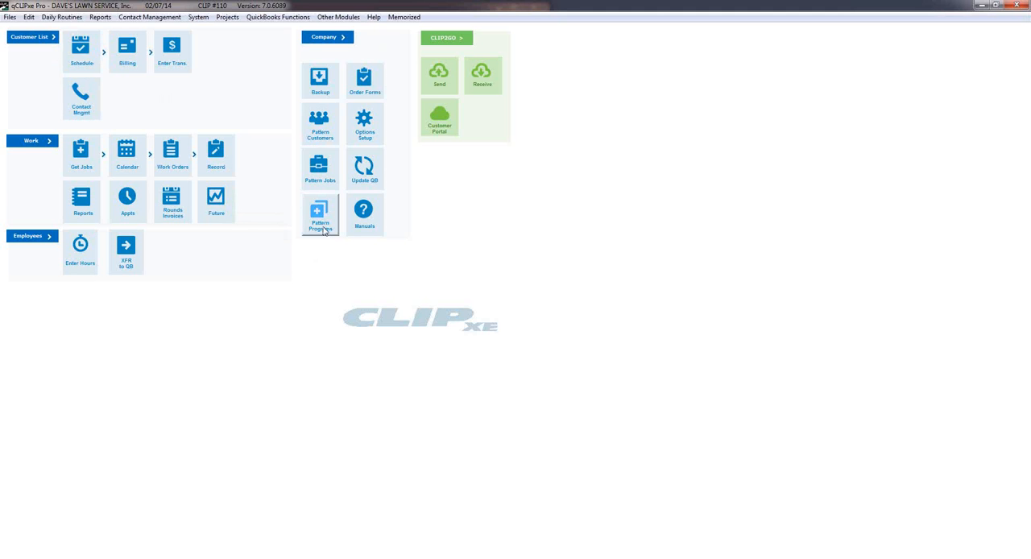
Open the record of the last customer in the customer list and show its programs.
{"action": "left_click", "coordinate": [32, 38]}
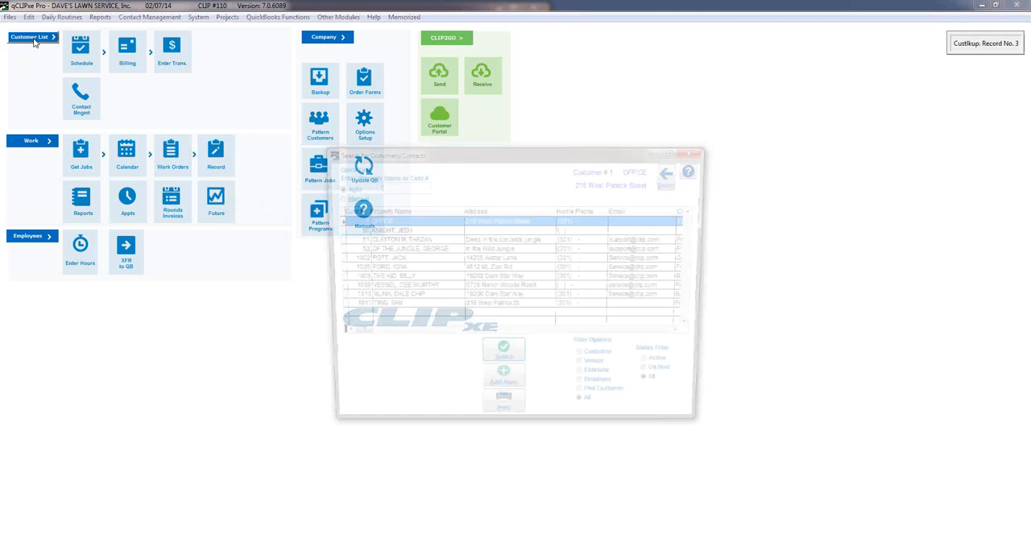
{"action": "left_click", "coordinate": [393, 307]}
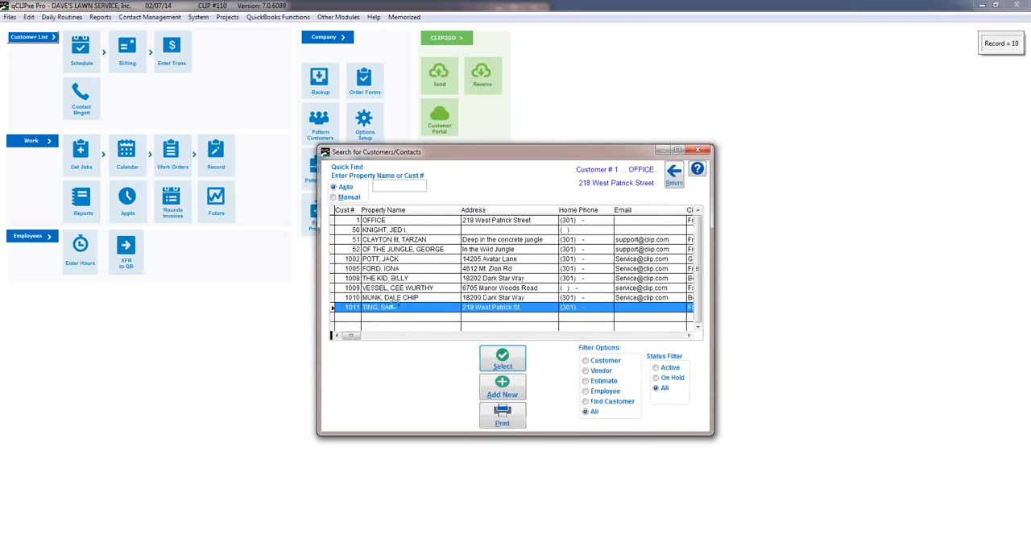
{"action": "double_click", "coordinate": [392, 306]}
{"action": "left_click", "coordinate": [729, 161]}
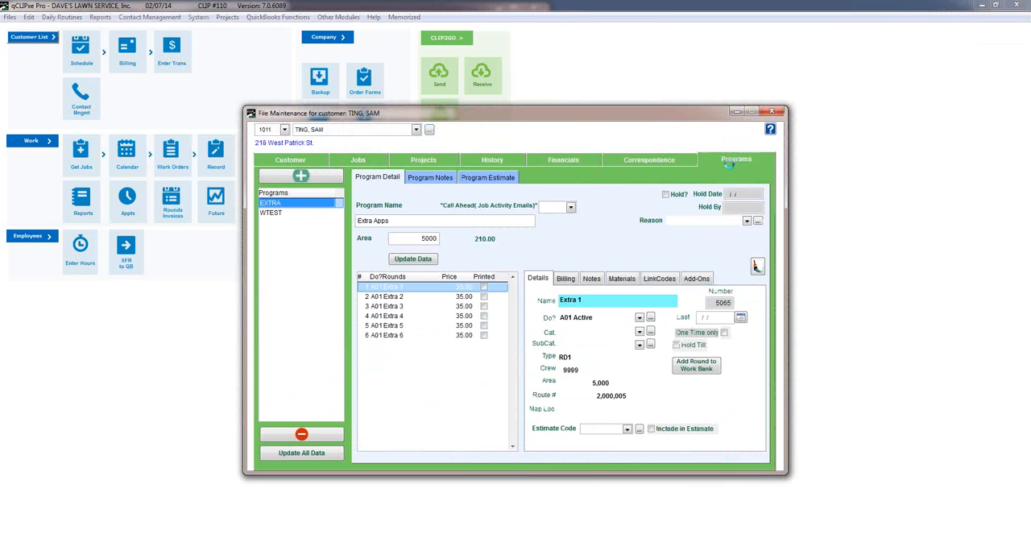
Look through the programs available to add to the customer, and close the record without adding one.
{"action": "left_click", "coordinate": [298, 177]}
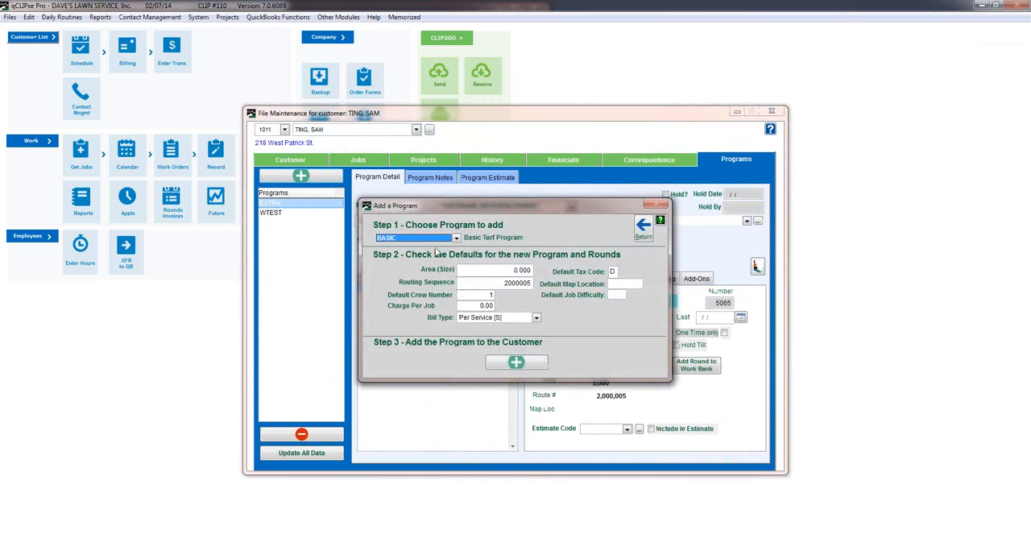
{"action": "left_click", "coordinate": [456, 239]}
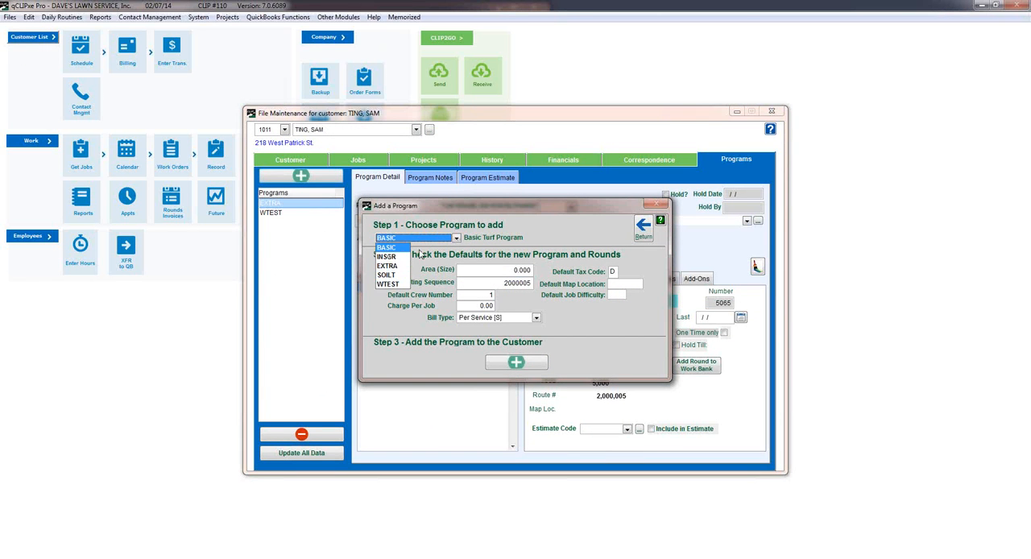
{"action": "left_click", "coordinate": [536, 240]}
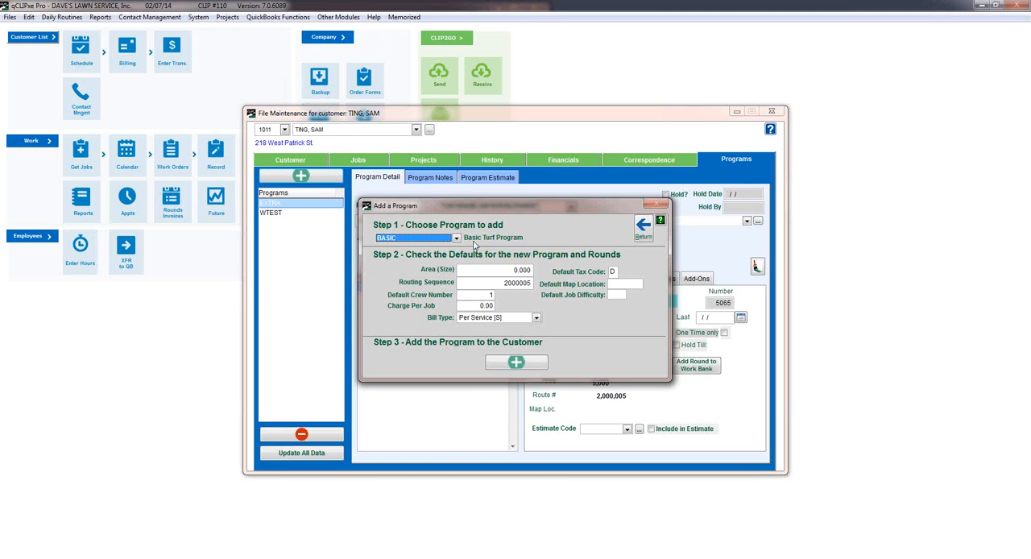
{"action": "left_click", "coordinate": [644, 228]}
{"action": "left_click", "coordinate": [772, 111]}
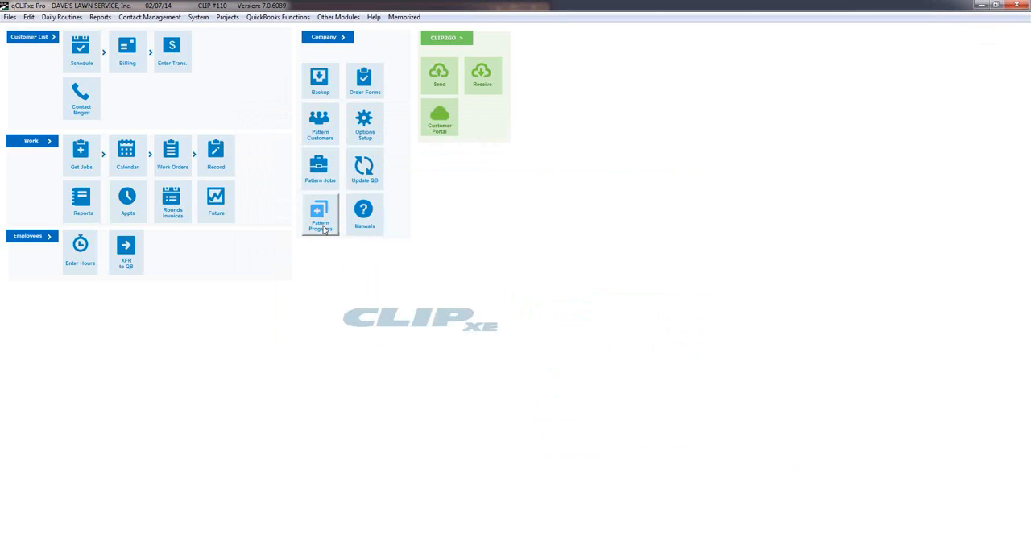
Review the Basic Turf Program and its rounds in the Pattern Programs, and return to the main screen.
{"action": "left_click", "coordinate": [323, 229]}
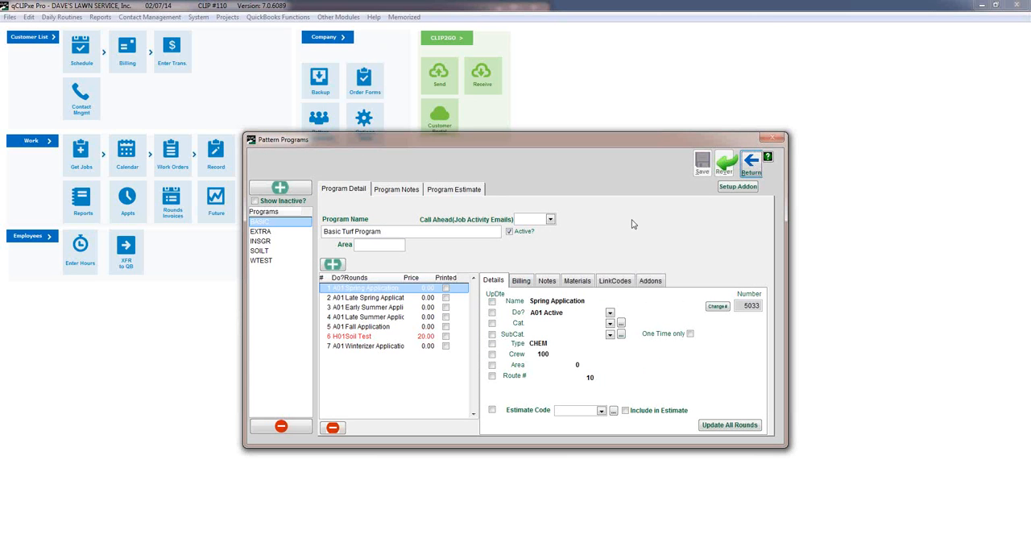
{"action": "left_click", "coordinate": [751, 166]}
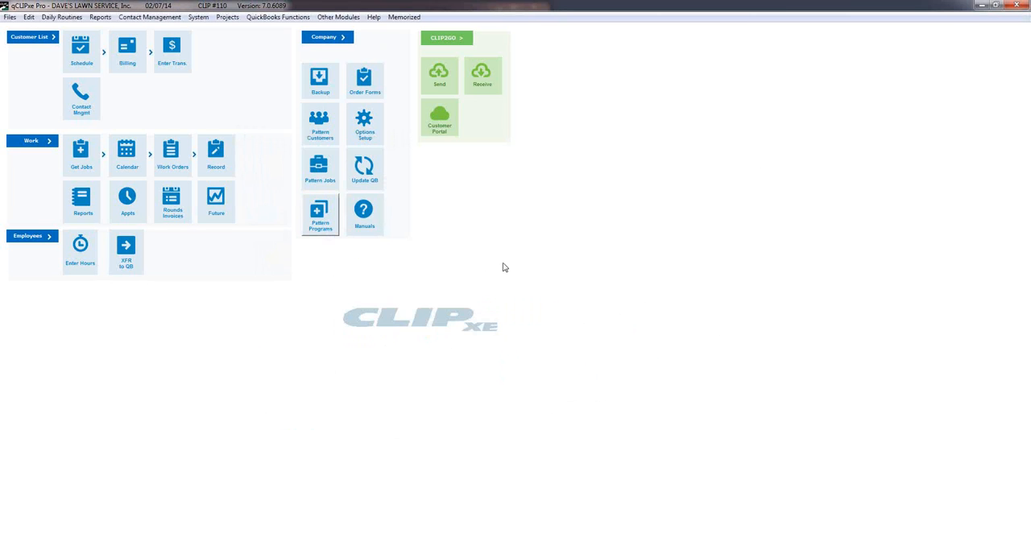
{"action": "left_click", "coordinate": [312, 230]}
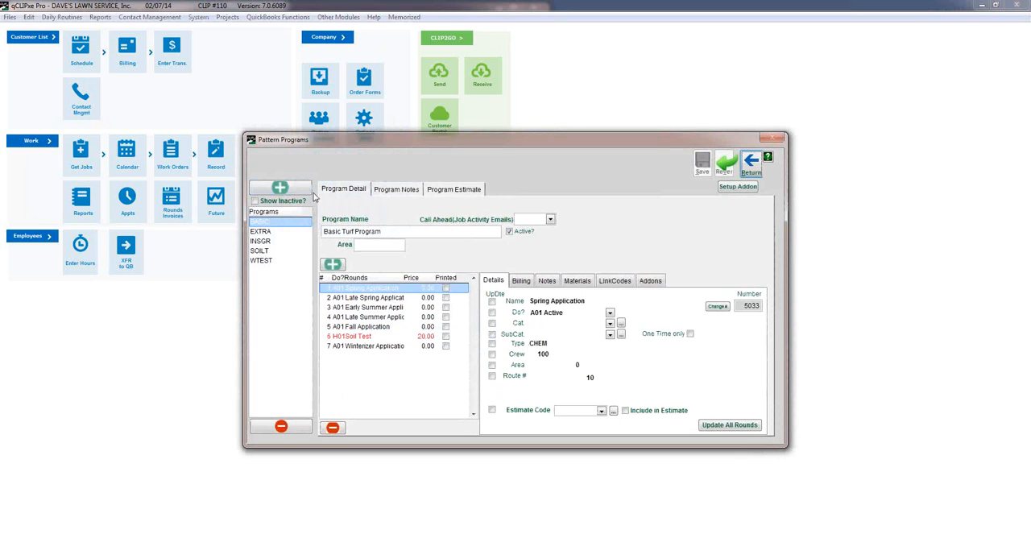
{"action": "left_click", "coordinate": [752, 165]}
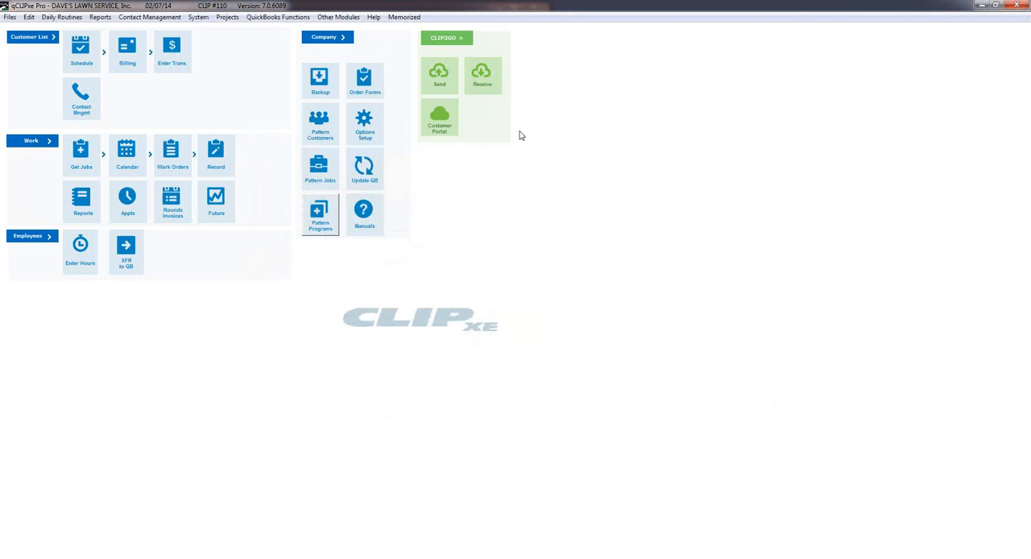
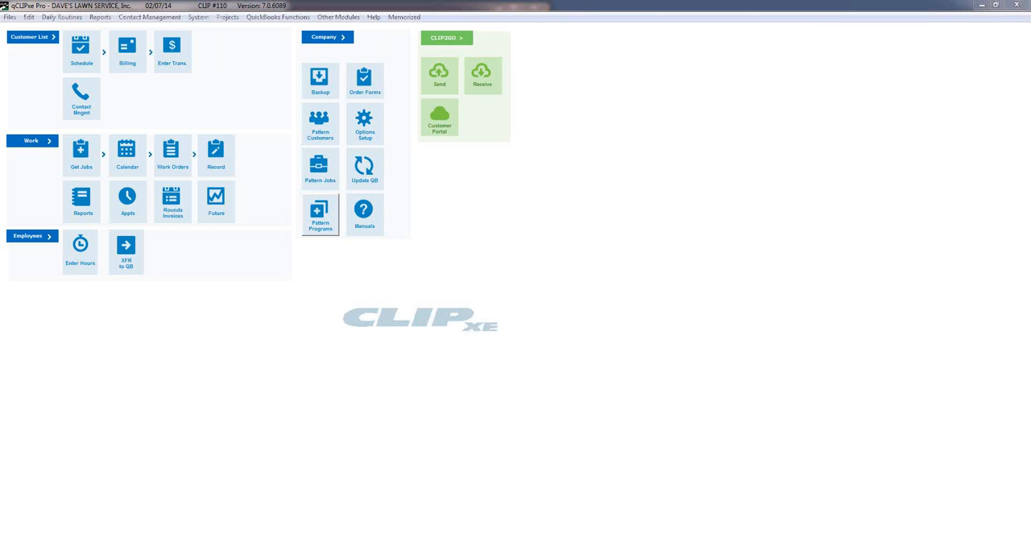
Open the record of the last customer in the customer list, enter the customer's e-mail address and save the record.
{"action": "left_click", "coordinate": [35, 40]}
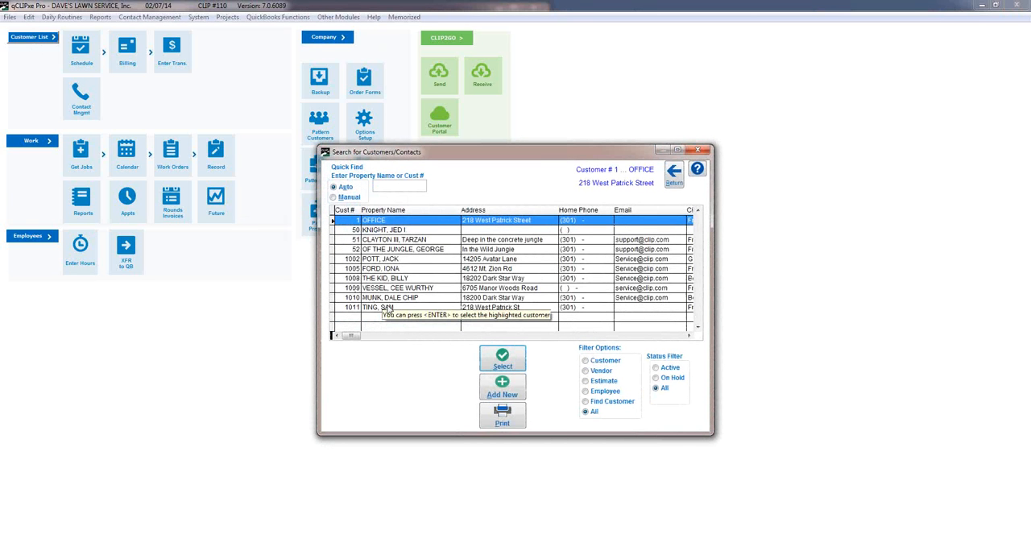
{"action": "left_click", "coordinate": [413, 310]}
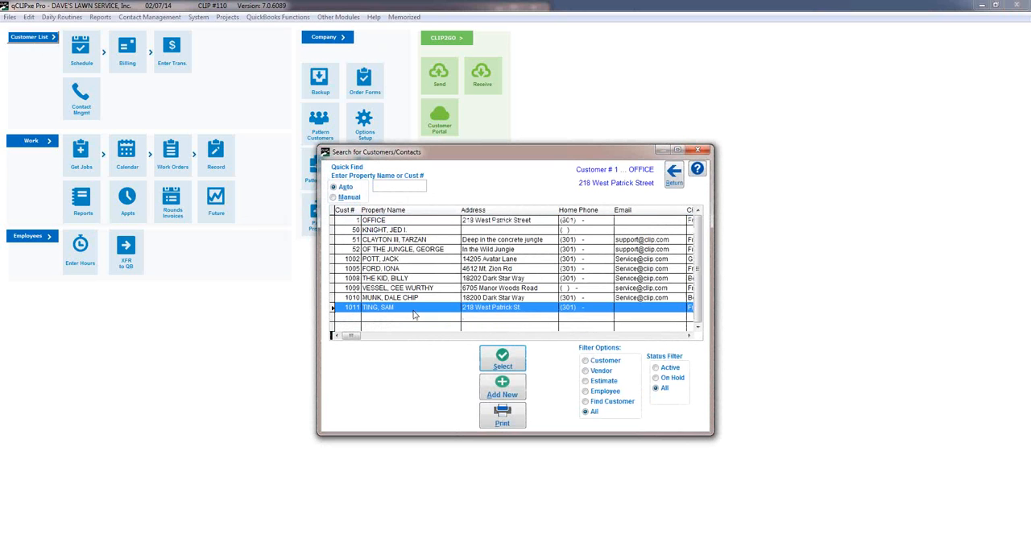
{"action": "double_click", "coordinate": [413, 313]}
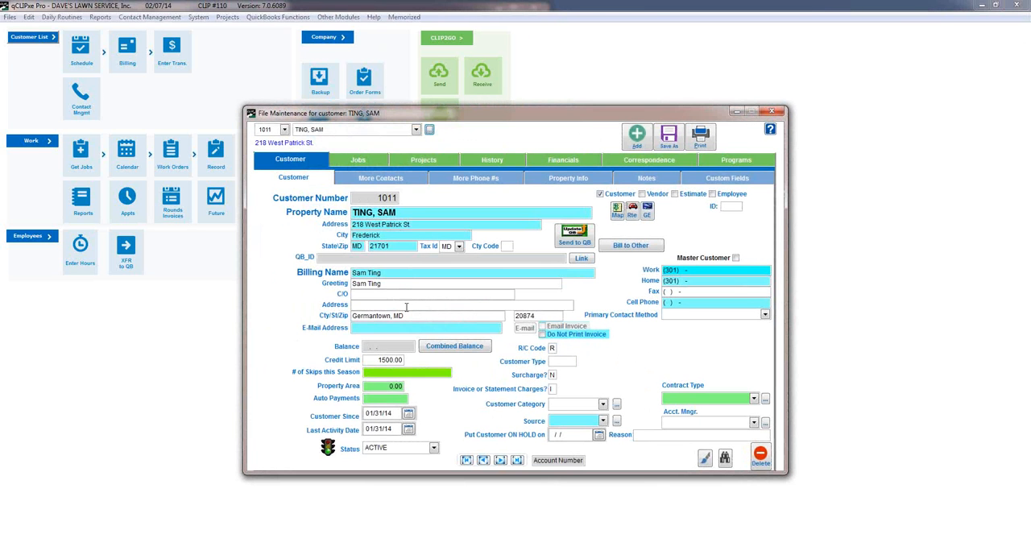
{"action": "left_click", "coordinate": [410, 327]}
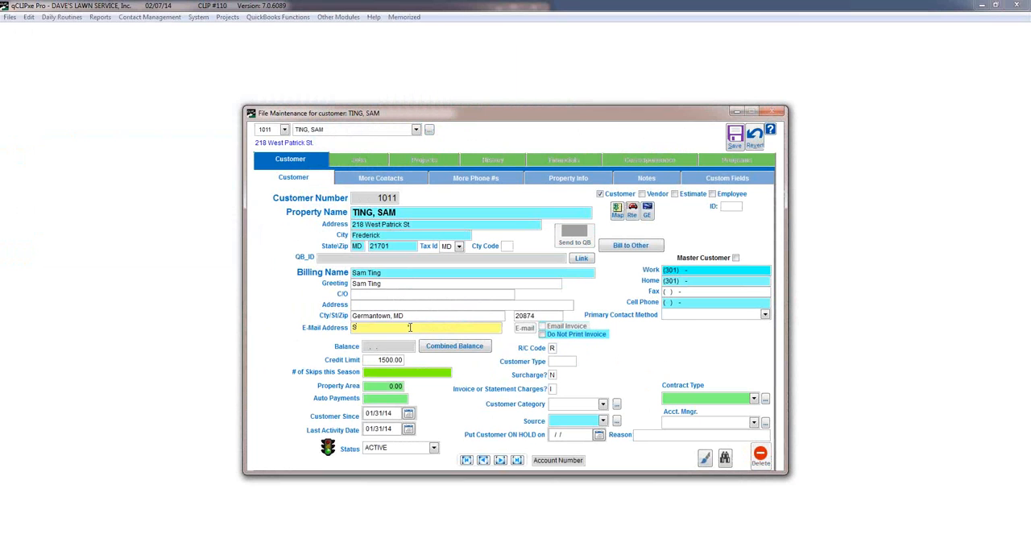
{"action": "left_click", "coordinate": [735, 136]}
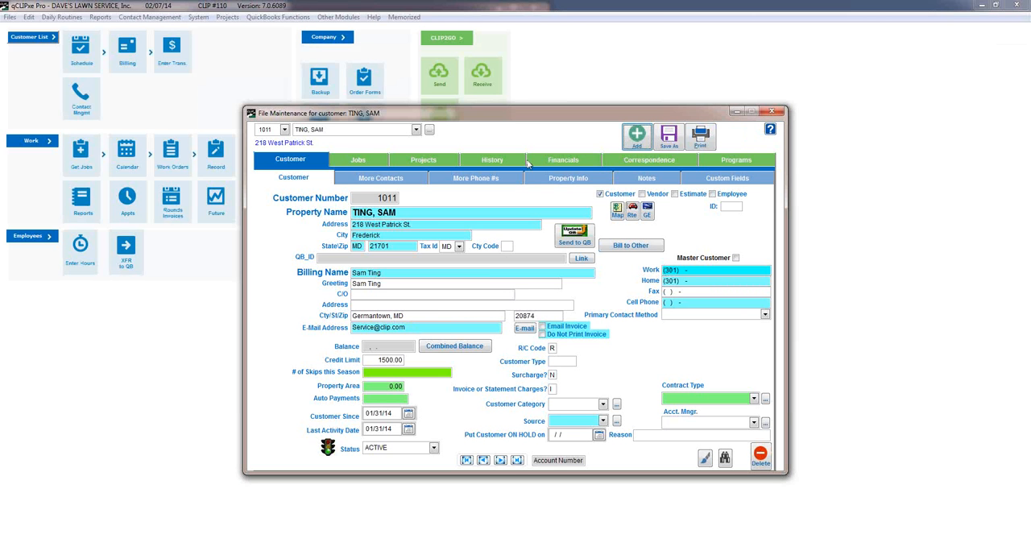
Enable Service Notices for the customer's main e-mail address, save the record and close it.
{"action": "left_click", "coordinate": [508, 184]}
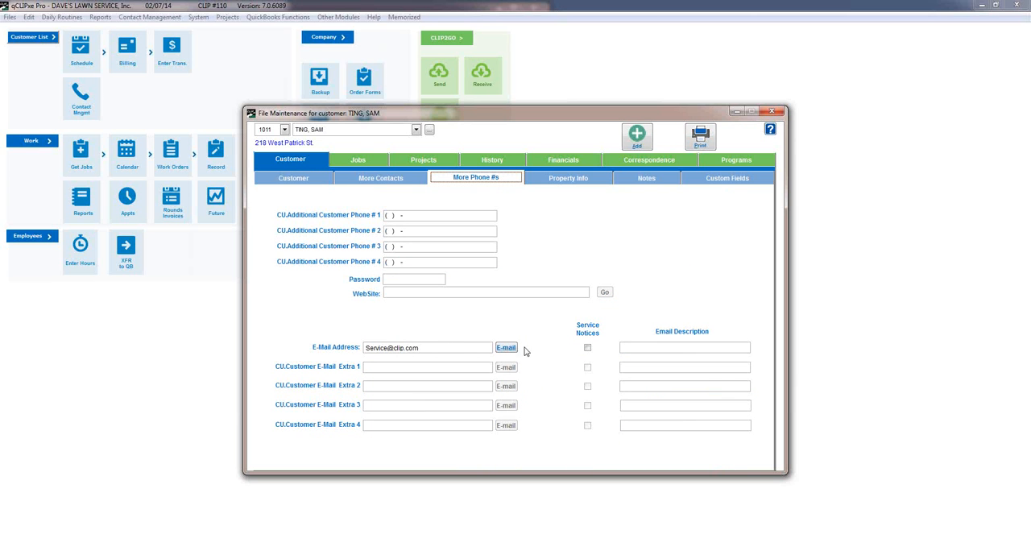
{"action": "left_click", "coordinate": [587, 348]}
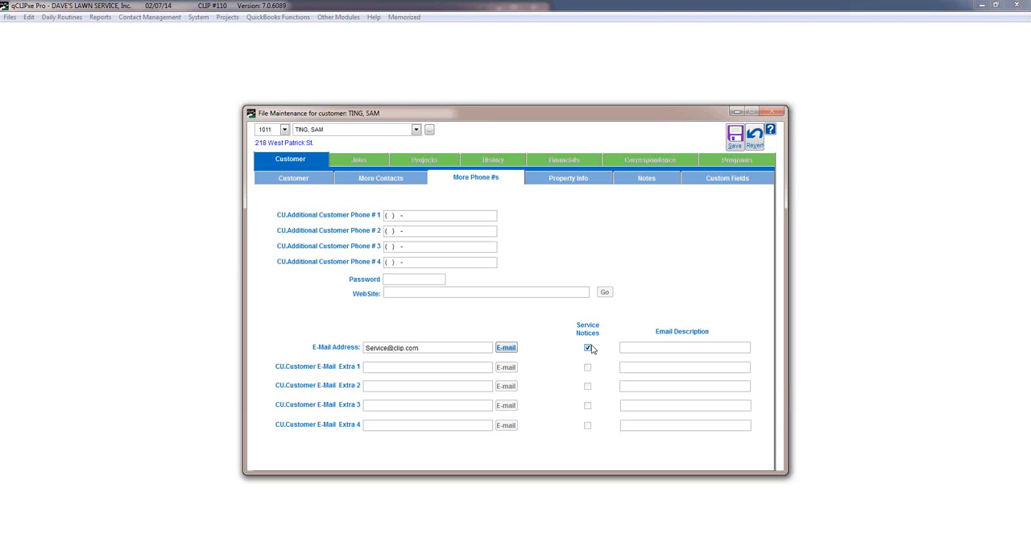
{"action": "left_click", "coordinate": [738, 133]}
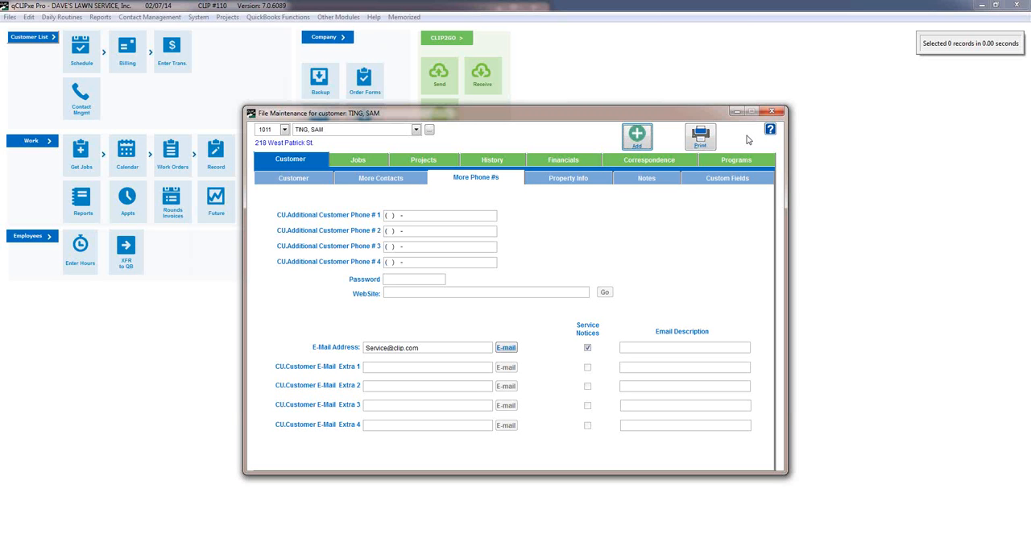
{"action": "left_click", "coordinate": [772, 111]}
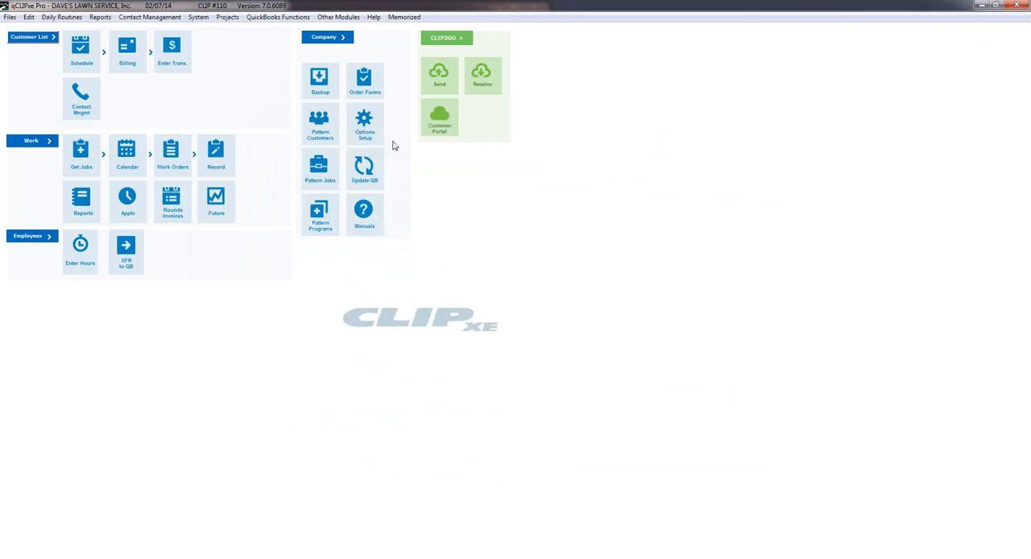
Look at the Pattern Jobs and the rounds of the Extra Apps program in the Pattern Programs, and return to the main screen.
{"action": "left_click", "coordinate": [327, 167]}
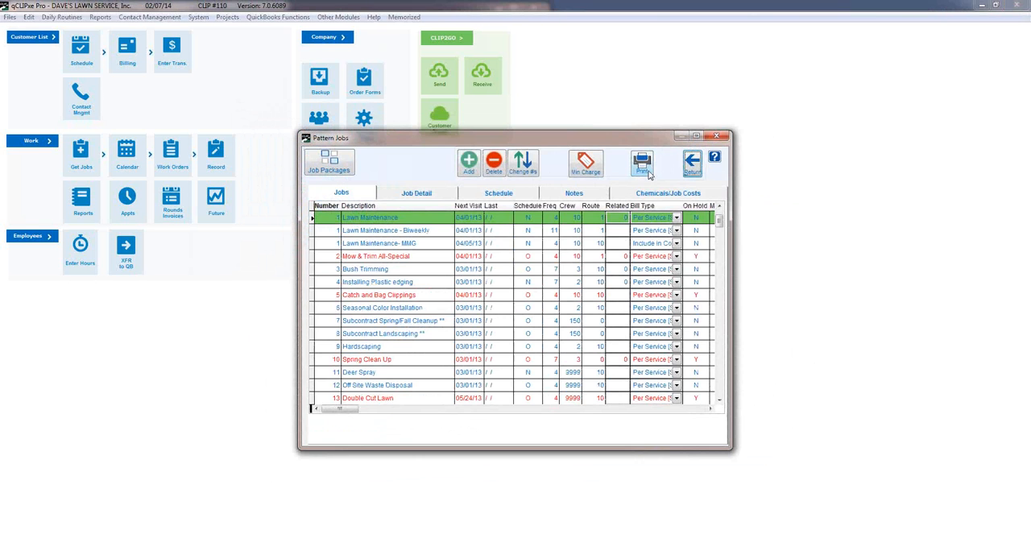
{"action": "left_click", "coordinate": [692, 169]}
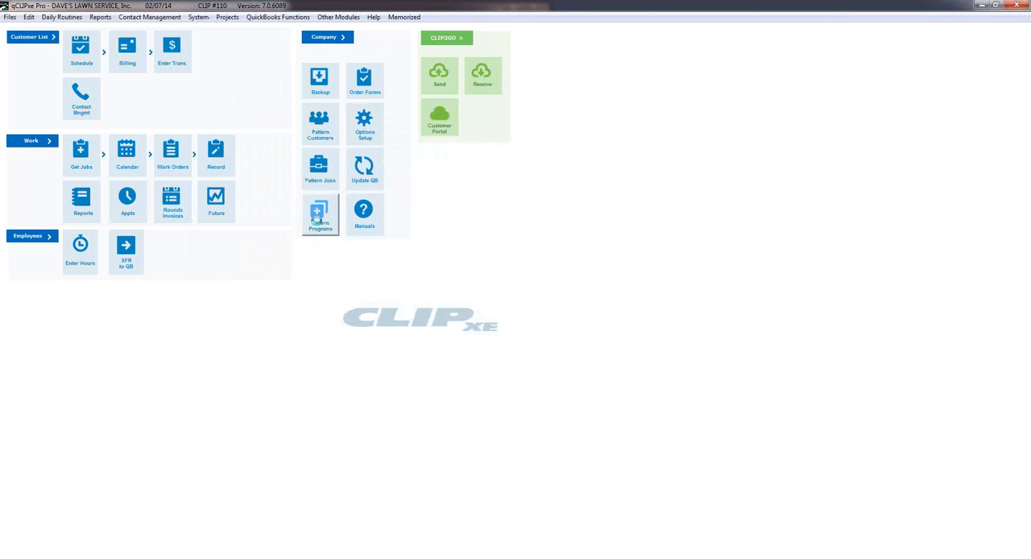
{"action": "left_click", "coordinate": [318, 216]}
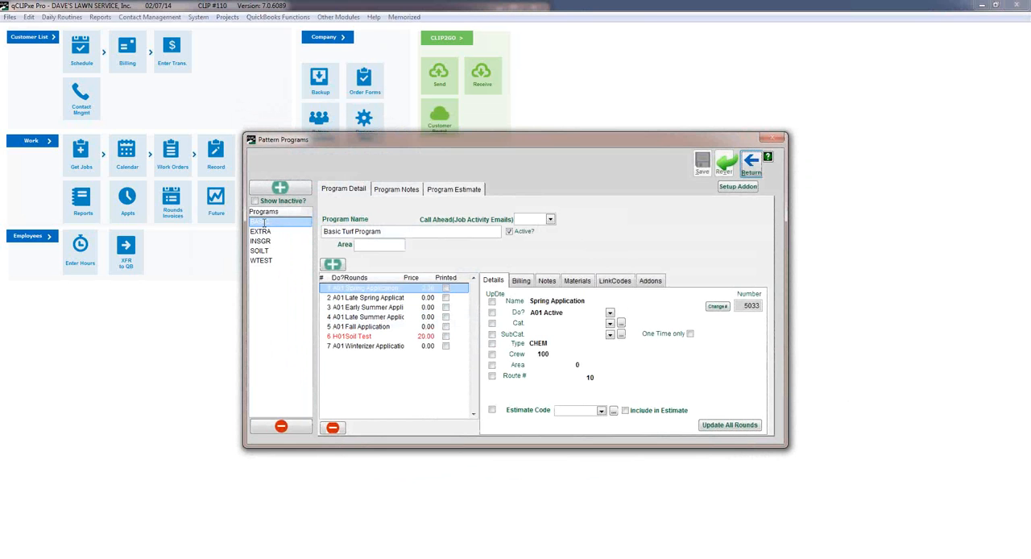
{"action": "left_click", "coordinate": [262, 231]}
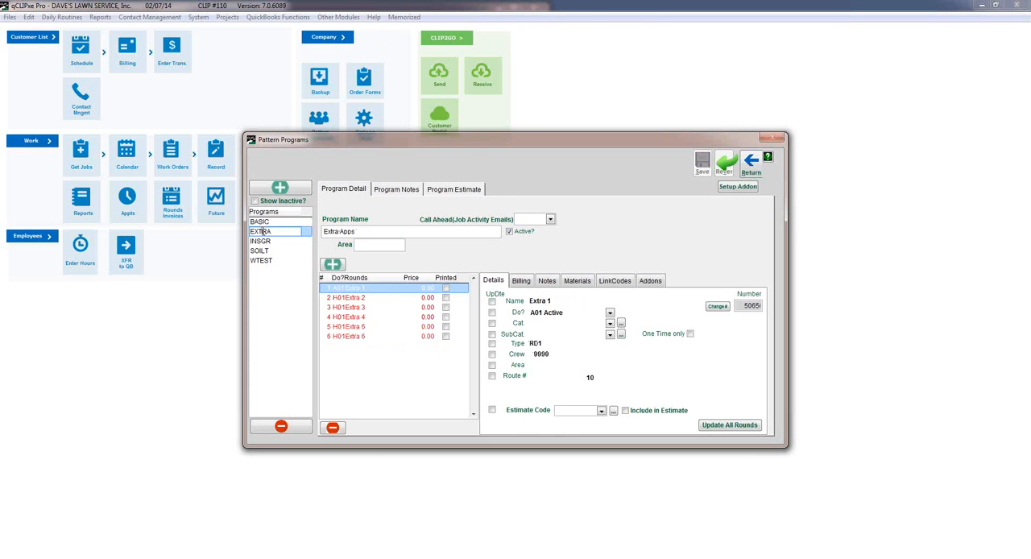
{"action": "left_click", "coordinate": [748, 169]}
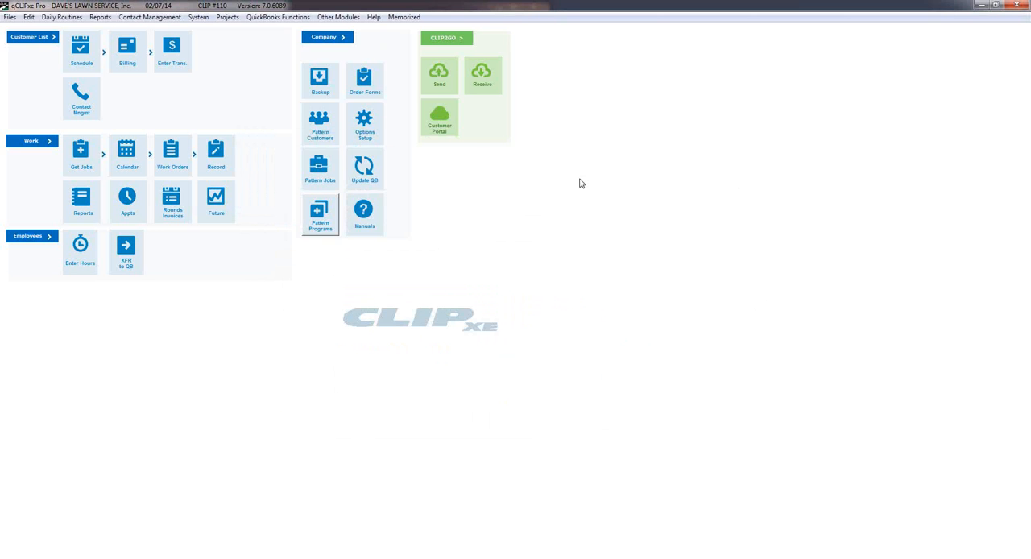
Check the rounds offered for the Basic Turf Program and for Insect/Grub in the rounds invoices, and leave without printing.
{"action": "left_click", "coordinate": [177, 202]}
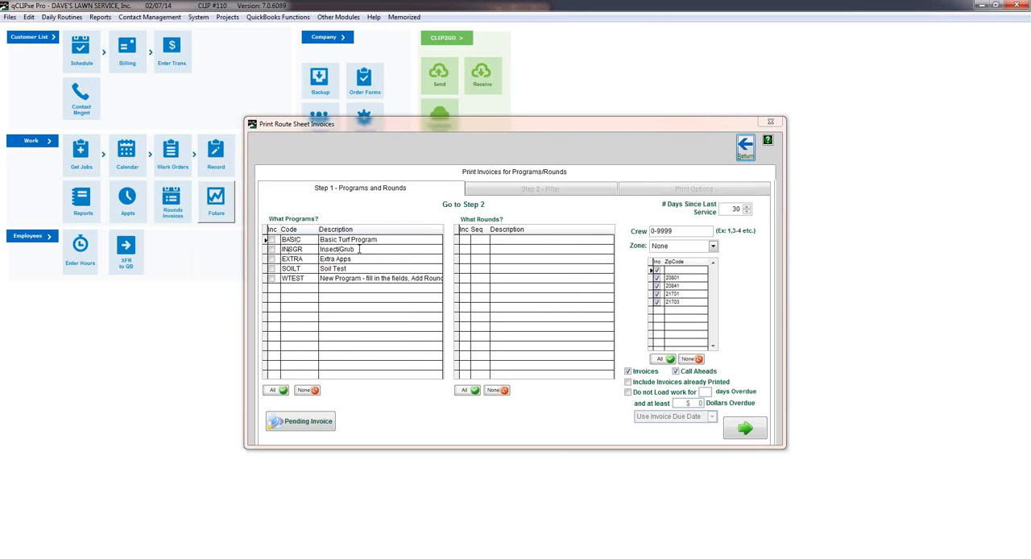
{"action": "left_click", "coordinate": [273, 240]}
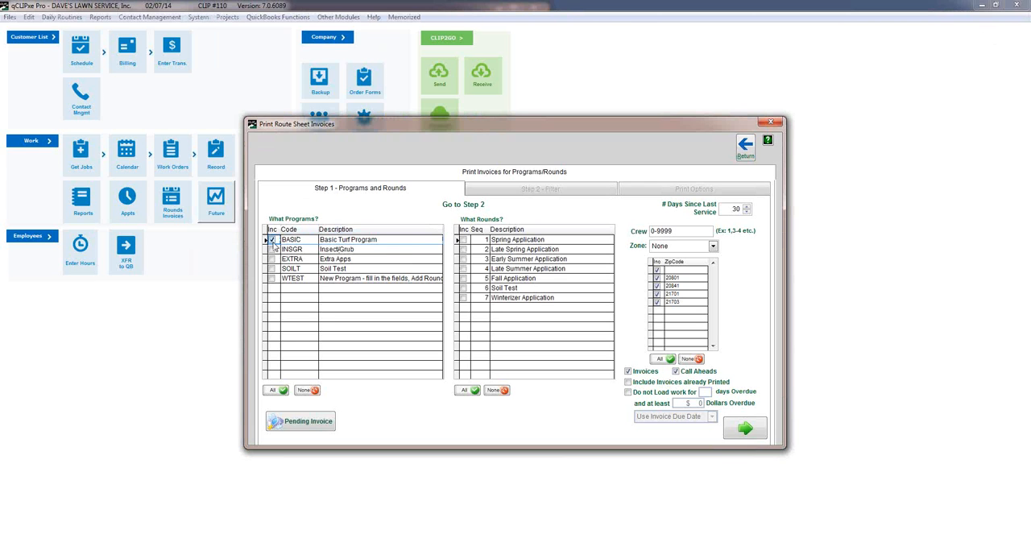
{"action": "left_click", "coordinate": [273, 240]}
{"action": "left_click", "coordinate": [273, 250]}
{"action": "left_click", "coordinate": [273, 249]}
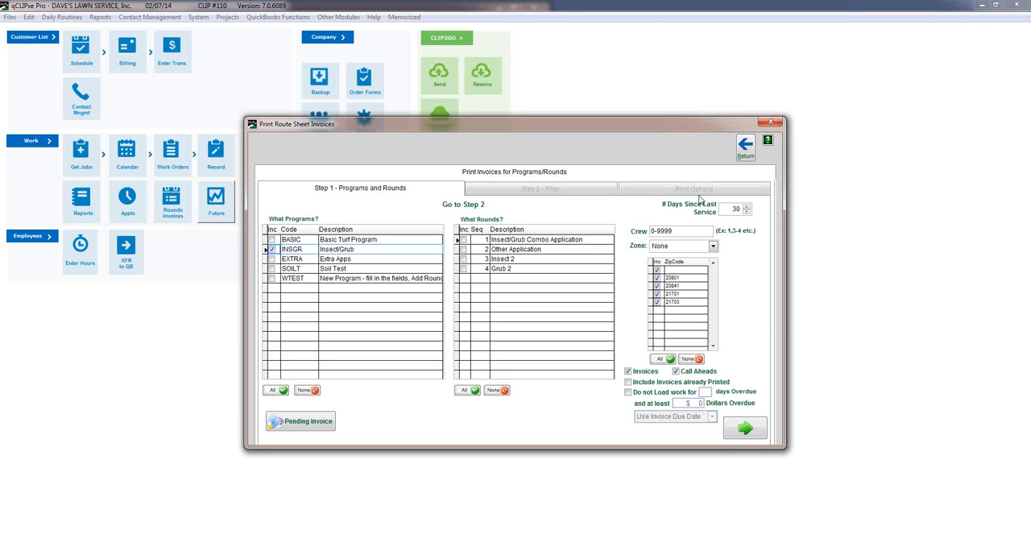
{"action": "left_click", "coordinate": [743, 160]}
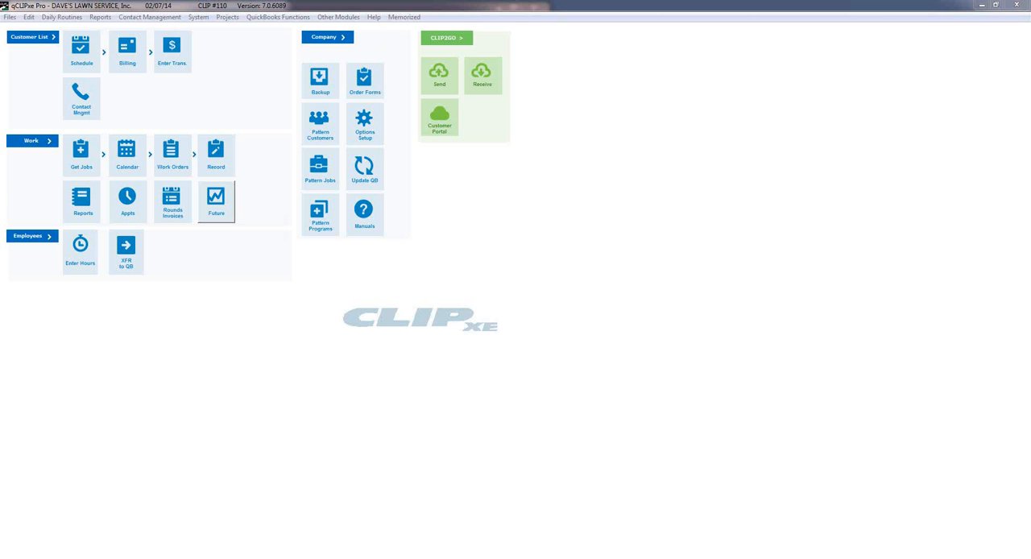
Switch to the browser and view the CLIP website's blog and the CLIP discussion forum's latest topics.
{"action": "left_click_drag", "start_coordinate": [1030, 18], "coordinate": [743, 30]}
{"action": "double_click", "coordinate": [743, 29]}
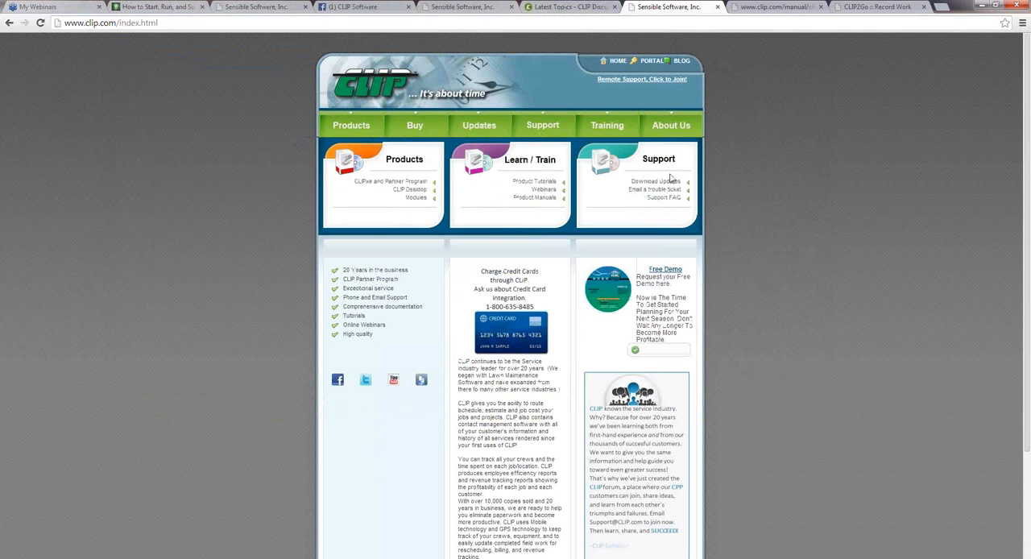
{"action": "left_click", "coordinate": [680, 61]}
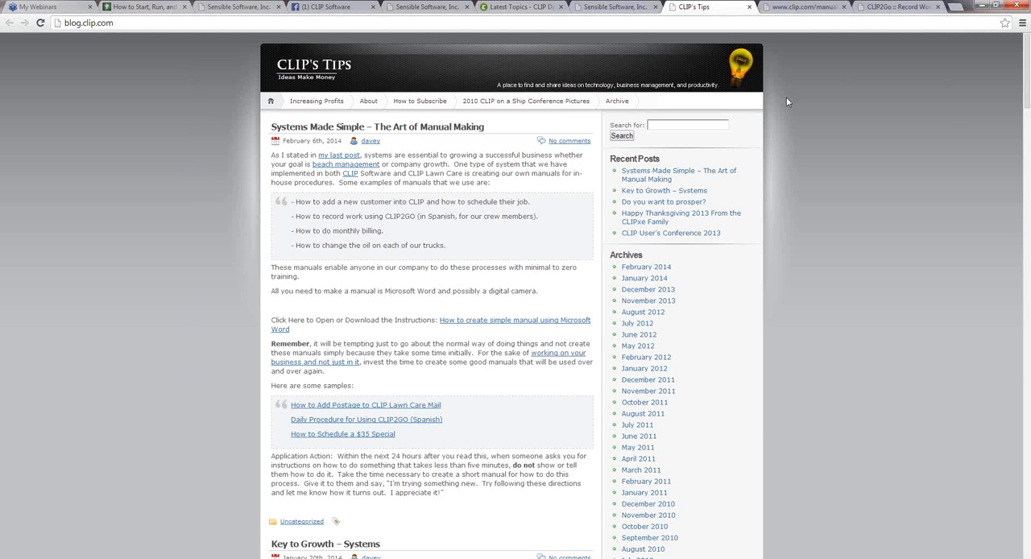
{"action": "left_click", "coordinate": [505, 6]}
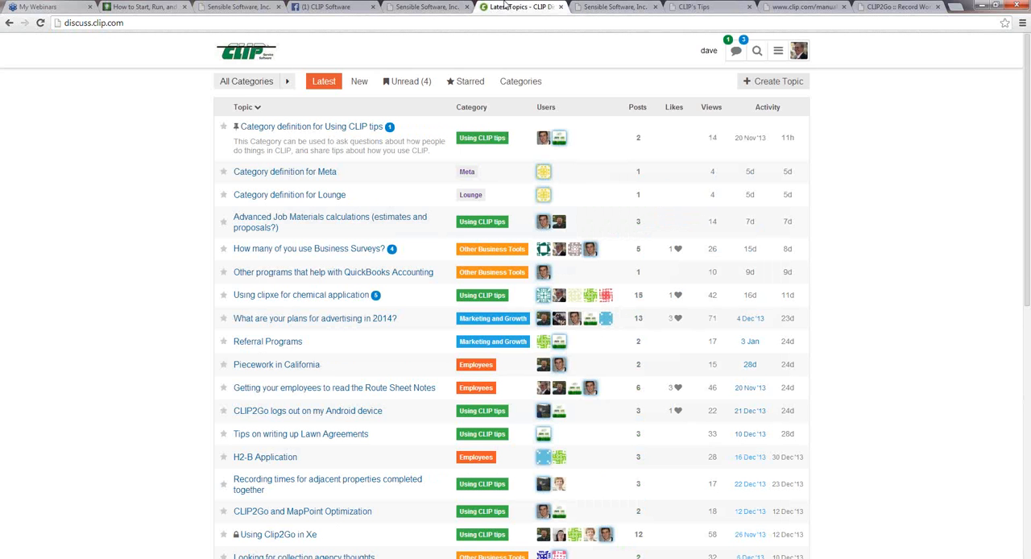